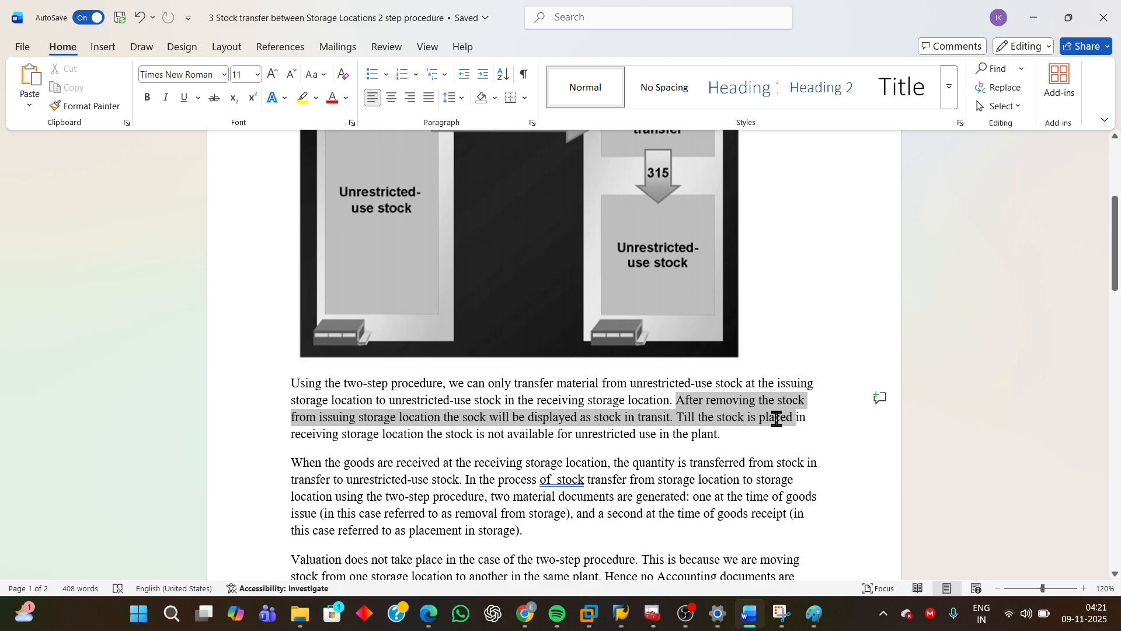
# Review the two-step procedure diagram and the paragraph about stock in transit between storage locations.
pyautogui.moveTo(777, 418); pyautogui.dragTo(810, 434)
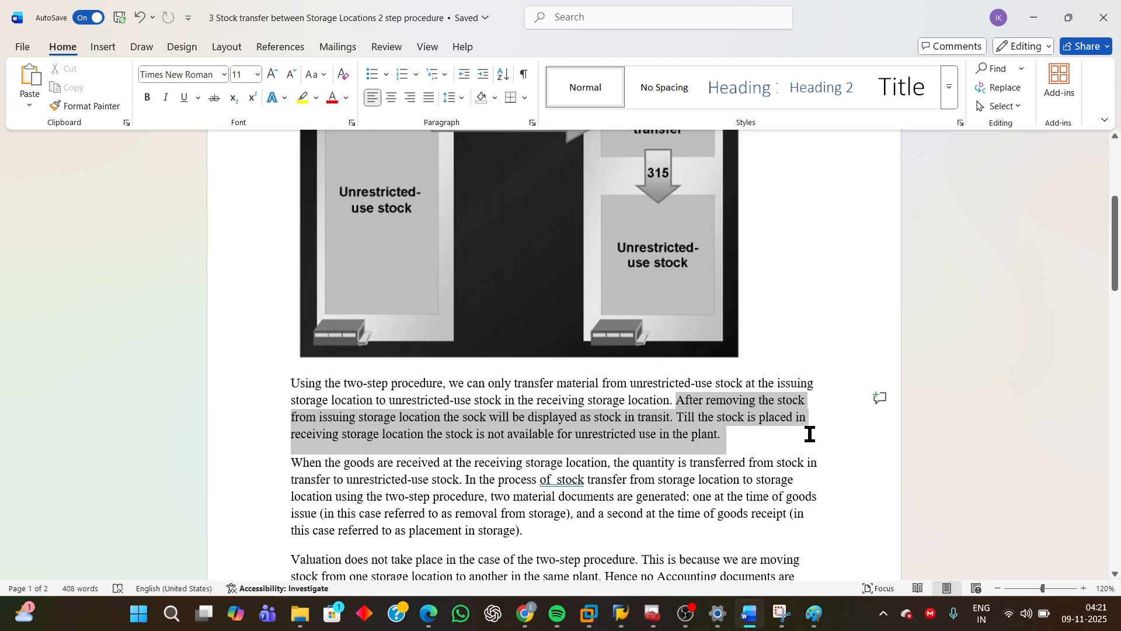
pyautogui.click(710, 445)
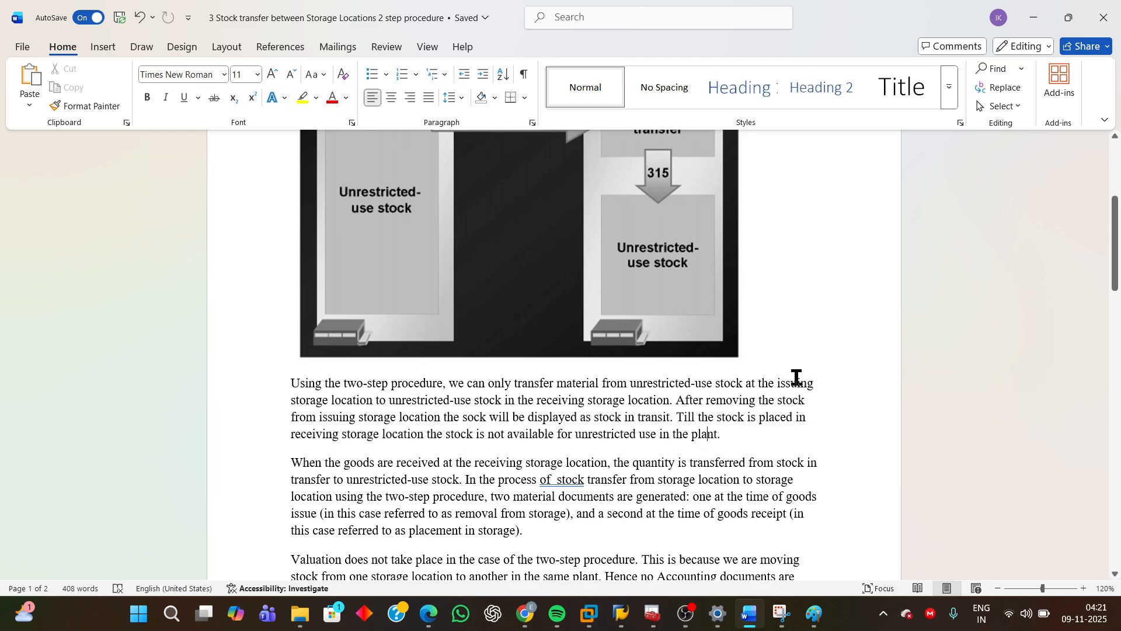
pyautogui.scroll(3, 800, 378)
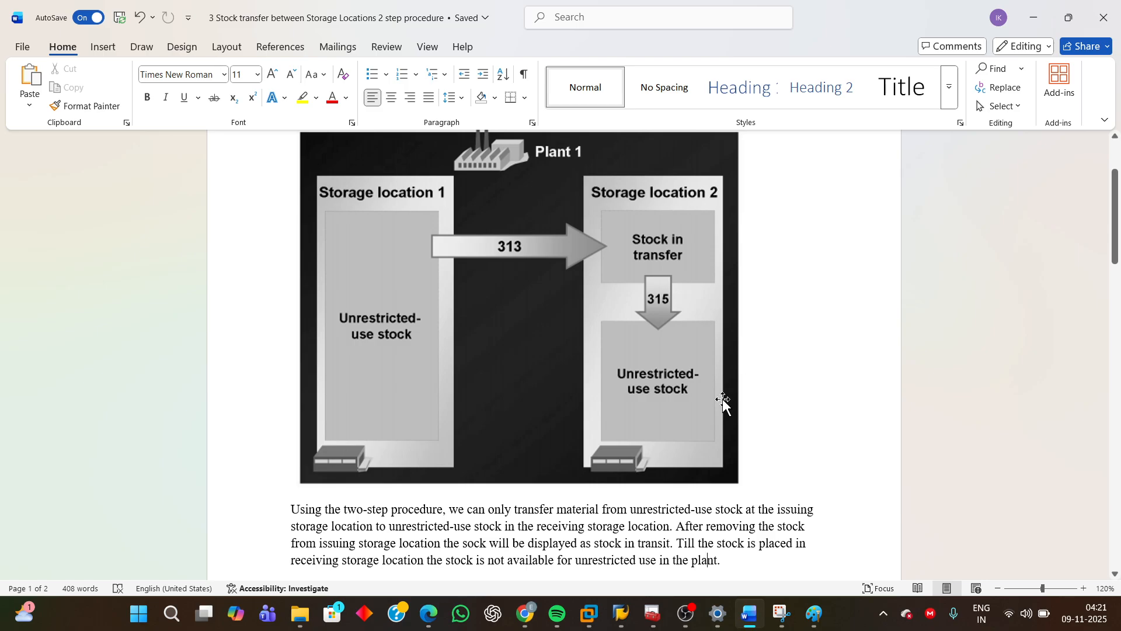
pyautogui.scroll(-3, 721, 403)
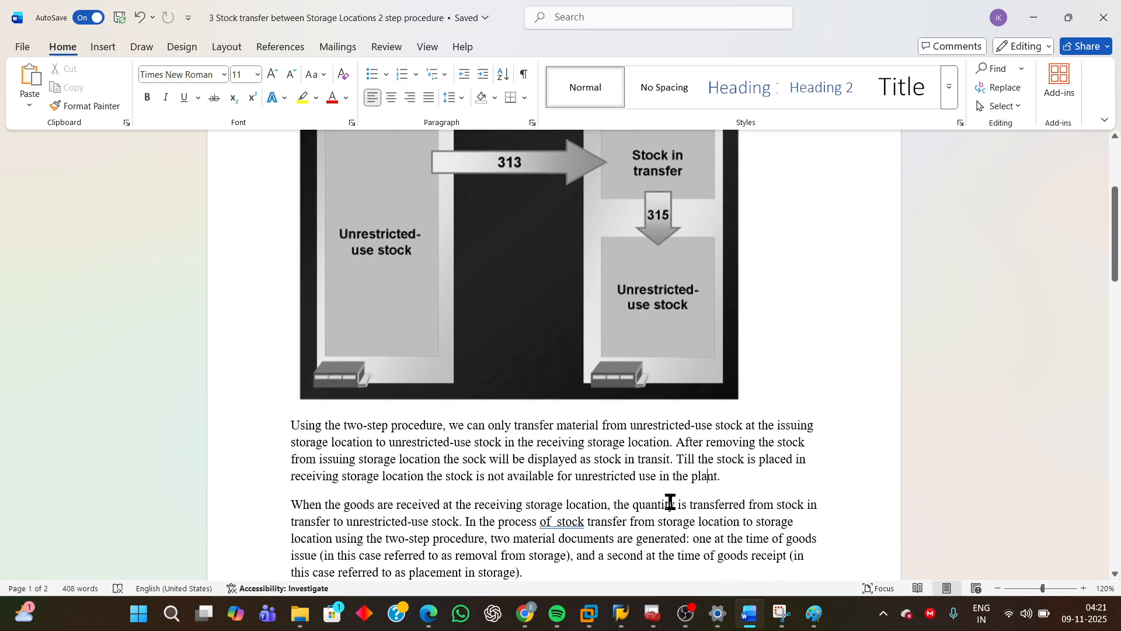
pyautogui.scroll(-2, 366, 520)
pyautogui.scroll(-2, 367, 519)
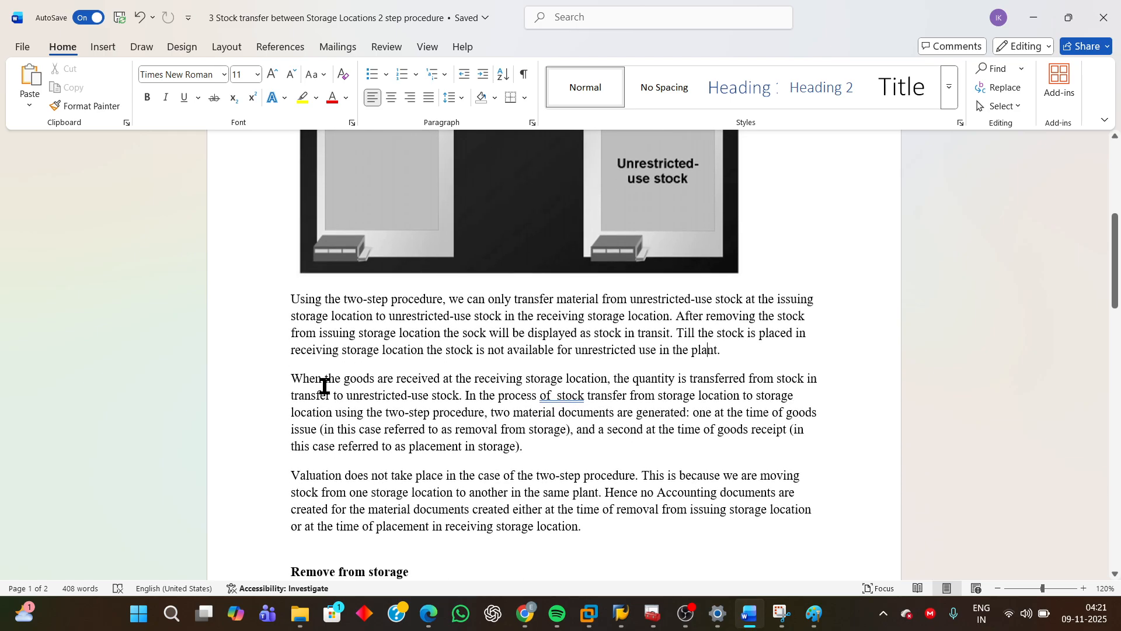
# Fix the doubled space in "of stock" by accepting the spelling suggestion "of stock".
pyautogui.moveTo(291, 378); pyautogui.dragTo(463, 400)
pyautogui.click(561, 398)
pyautogui.rightClick(562, 399)
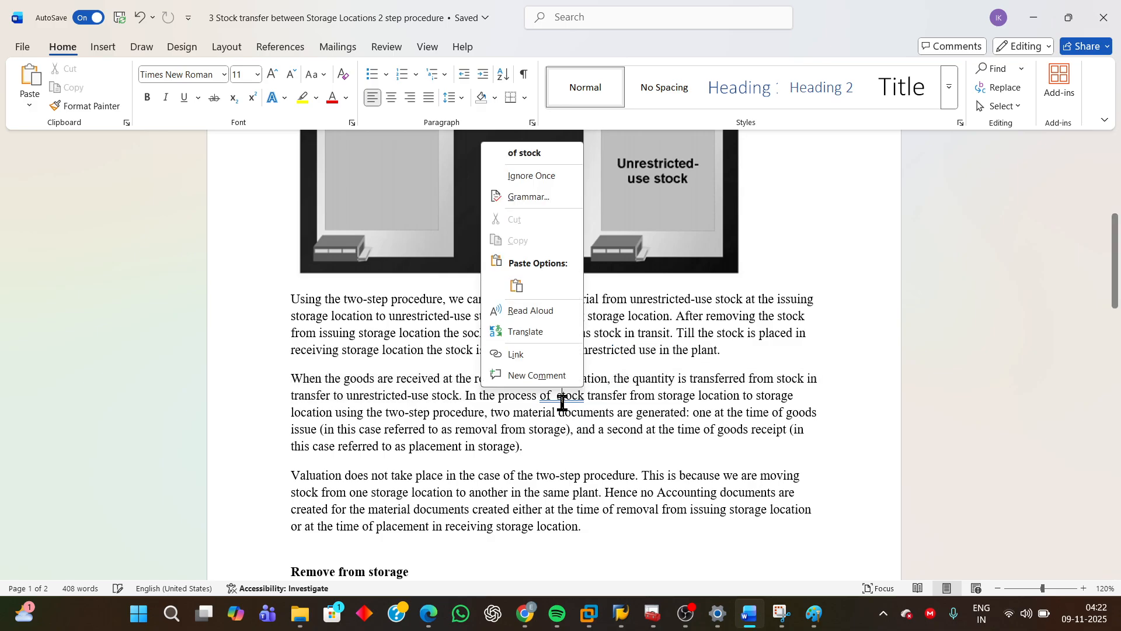
pyautogui.click(522, 153)
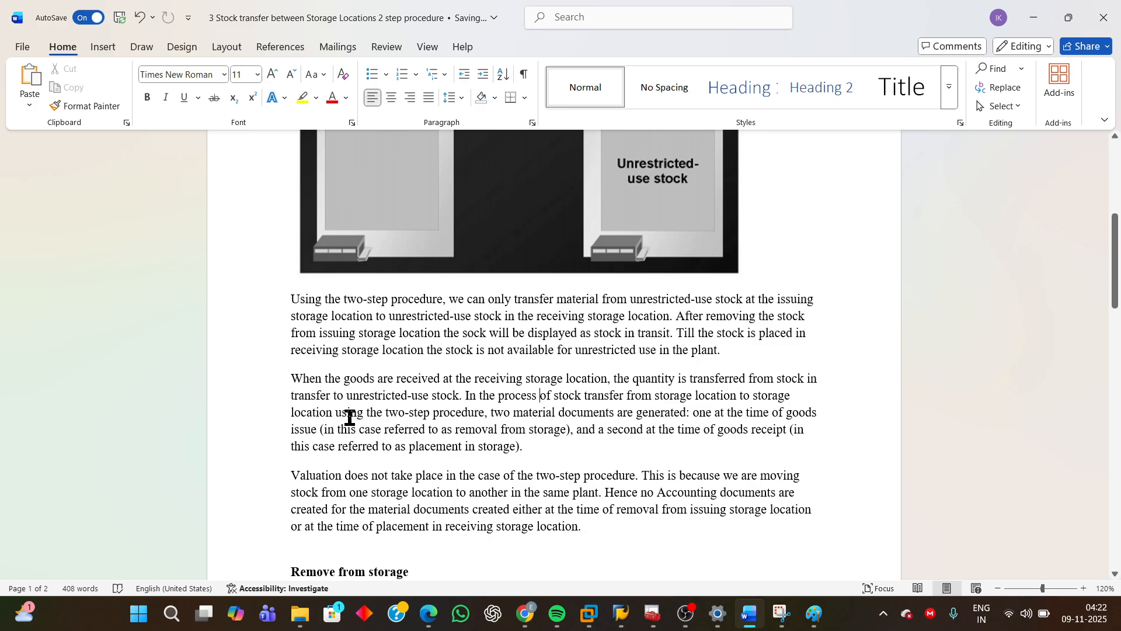
# Highlight and read the sentences about the two material documents generated at removal and placement.
pyautogui.moveTo(461, 396); pyautogui.dragTo(573, 435)
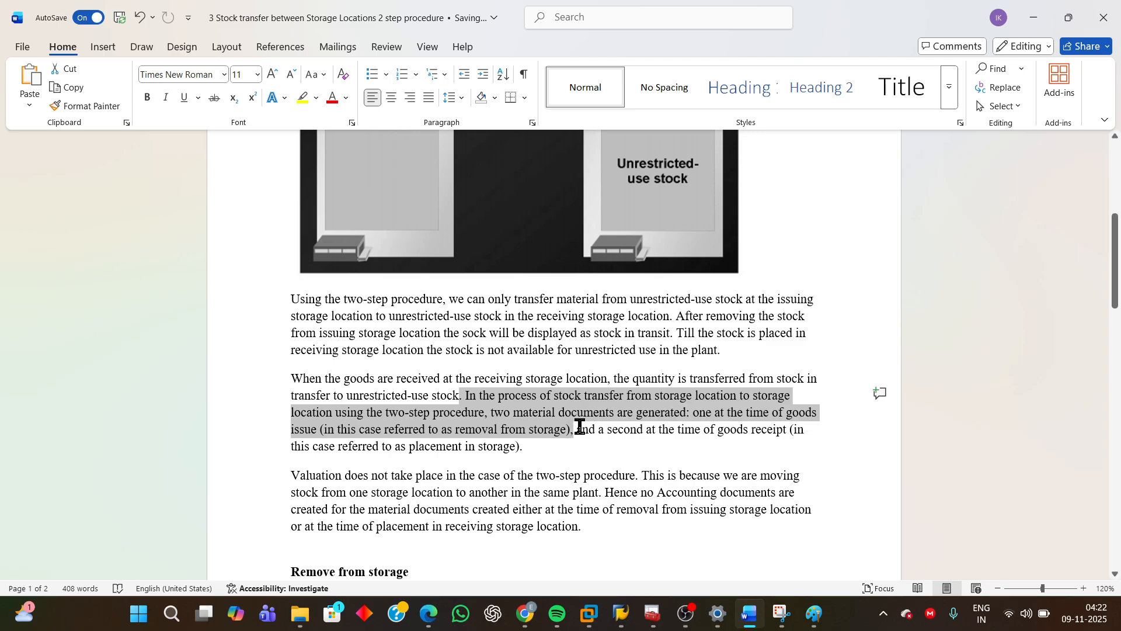
pyautogui.click(577, 430)
pyautogui.moveTo(579, 428); pyautogui.dragTo(815, 447)
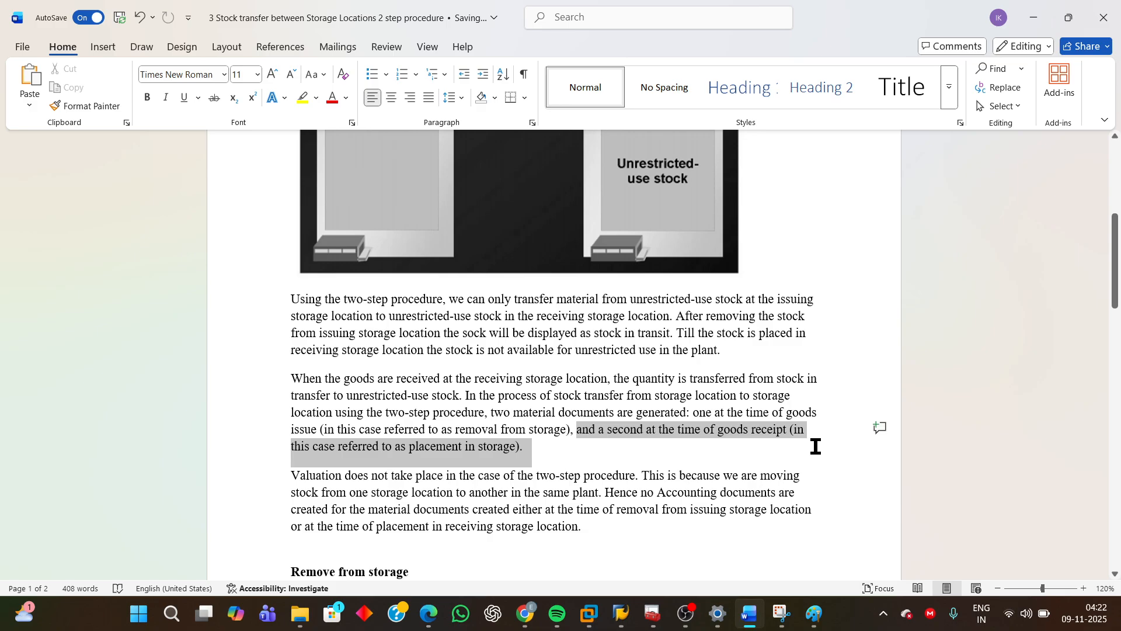
pyautogui.click(355, 461)
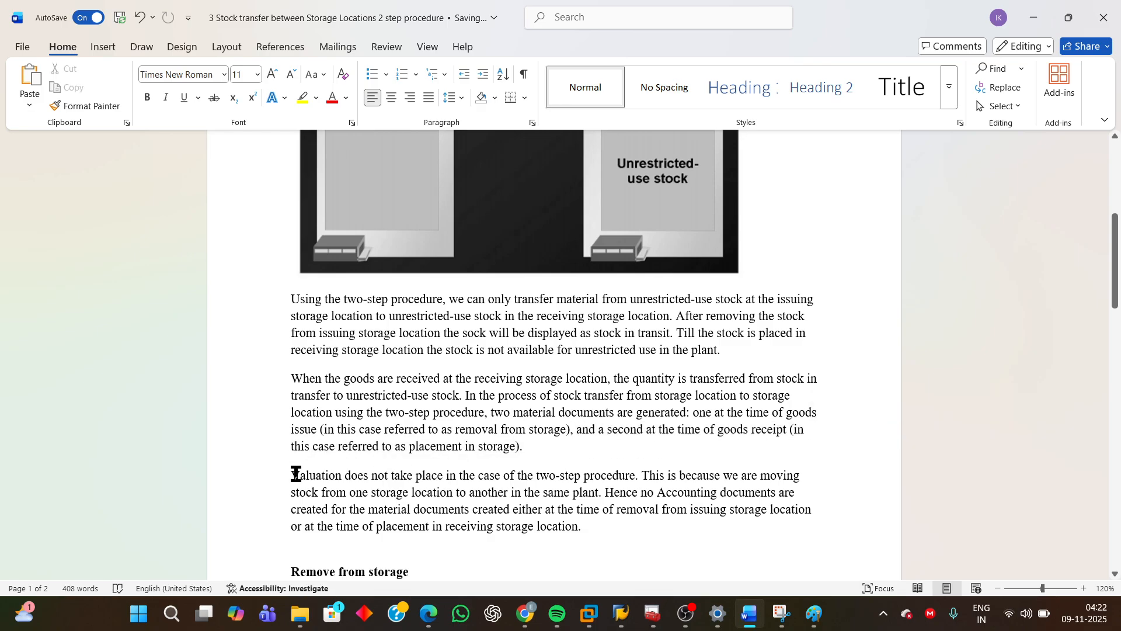
# Highlight and read the paragraph explaining why no valuation or accounting documents occur.
pyautogui.moveTo(294, 475); pyautogui.dragTo(602, 494)
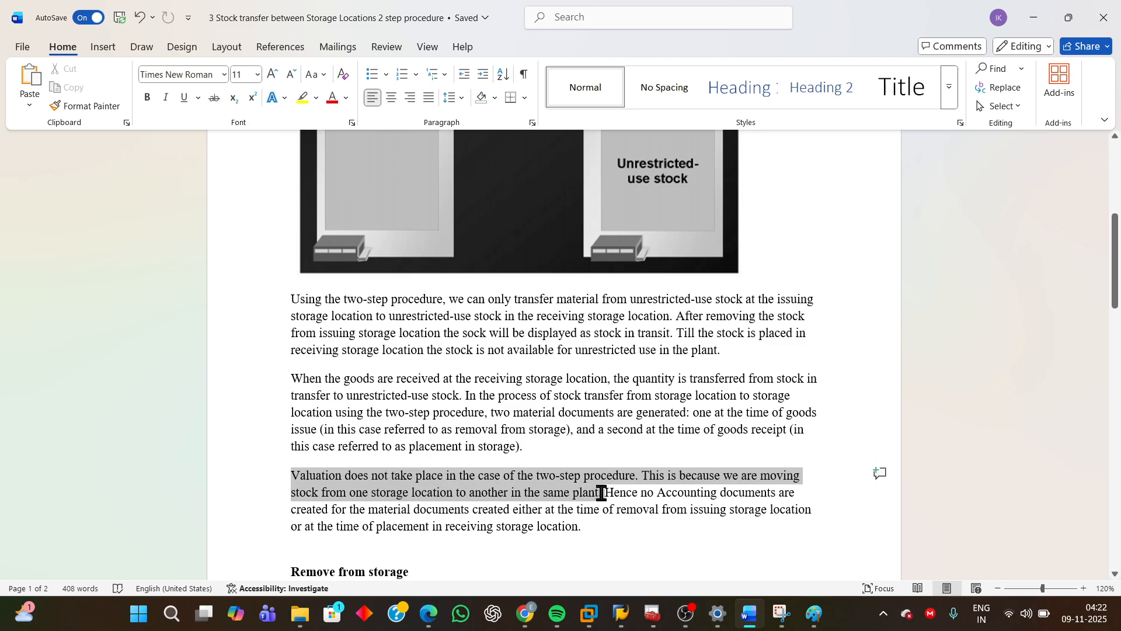
pyautogui.moveTo(601, 494); pyautogui.dragTo(603, 493)
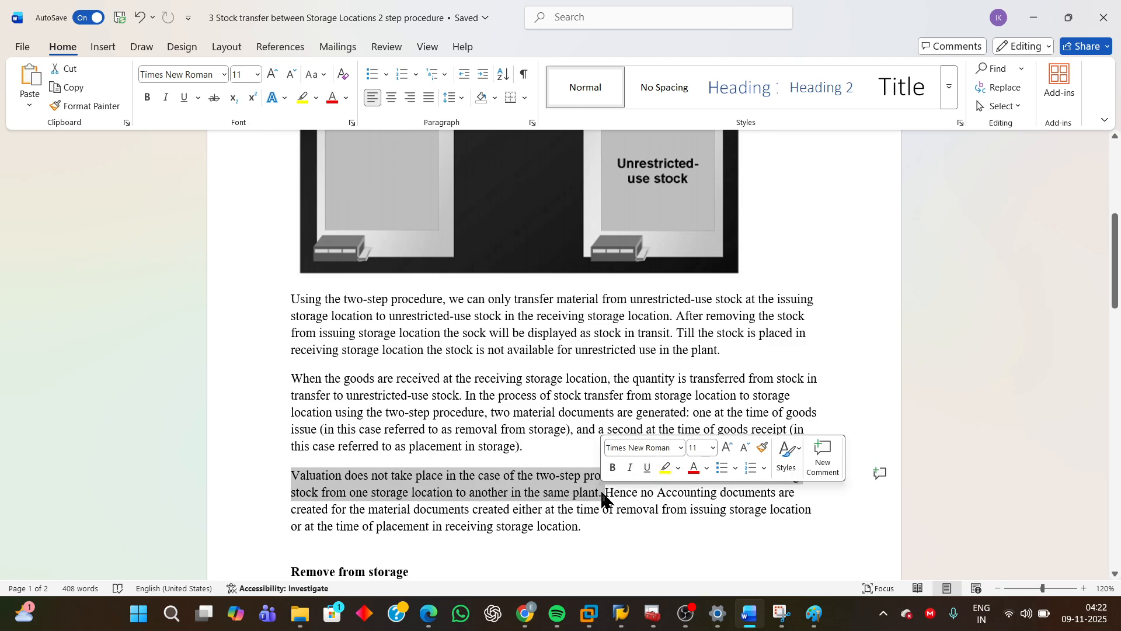
pyautogui.click(602, 492)
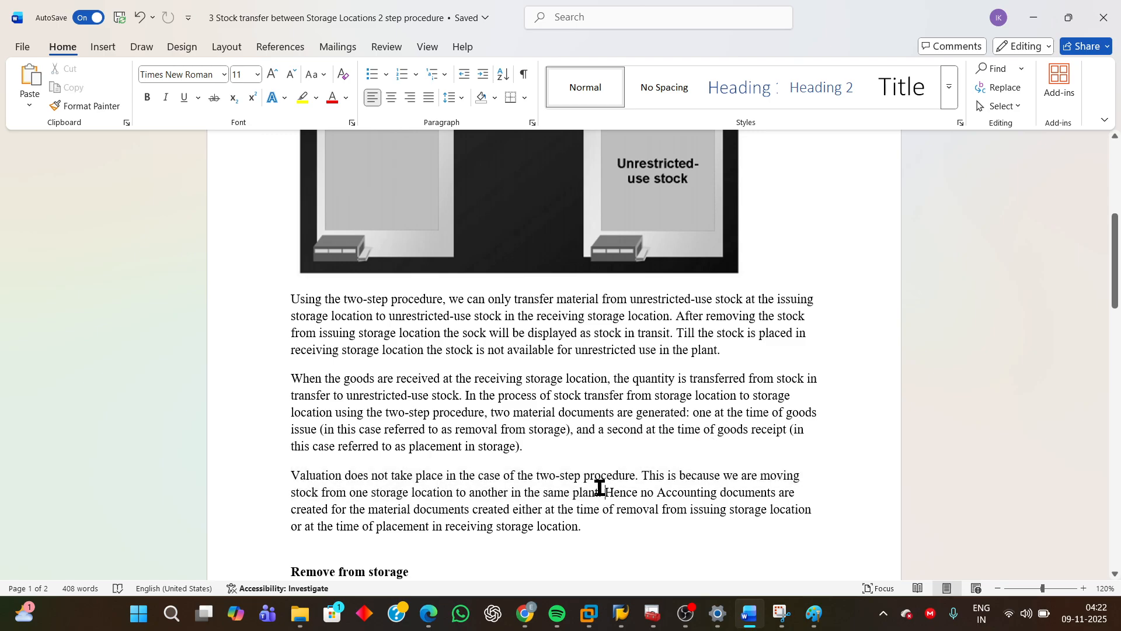
pyautogui.moveTo(608, 491); pyautogui.dragTo(786, 521)
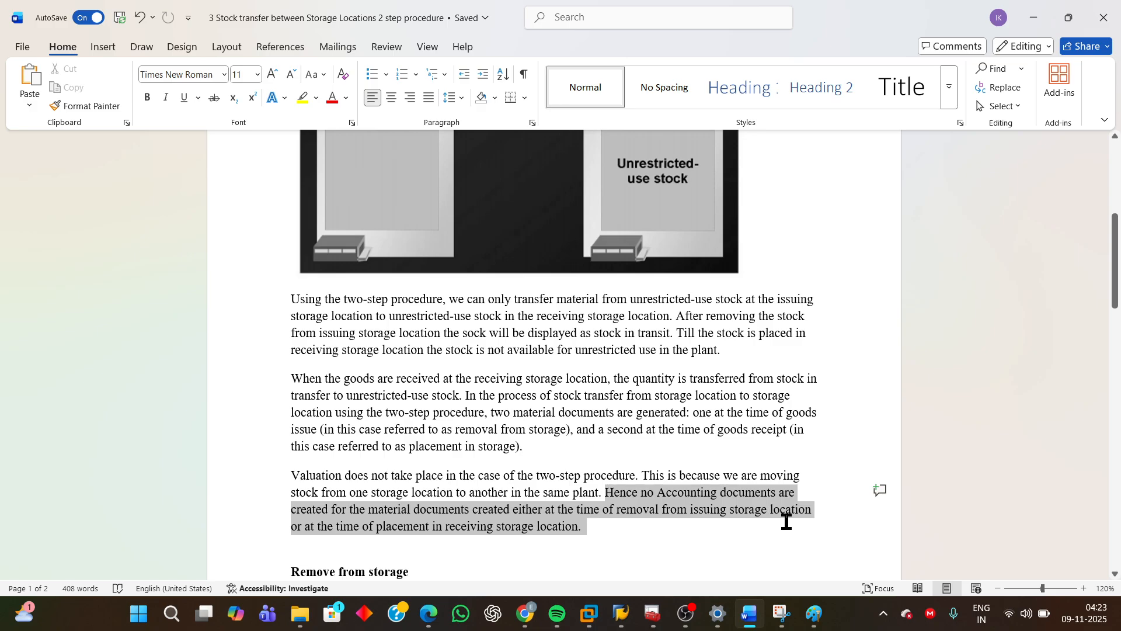
pyautogui.moveTo(786, 521); pyautogui.dragTo(786, 521)
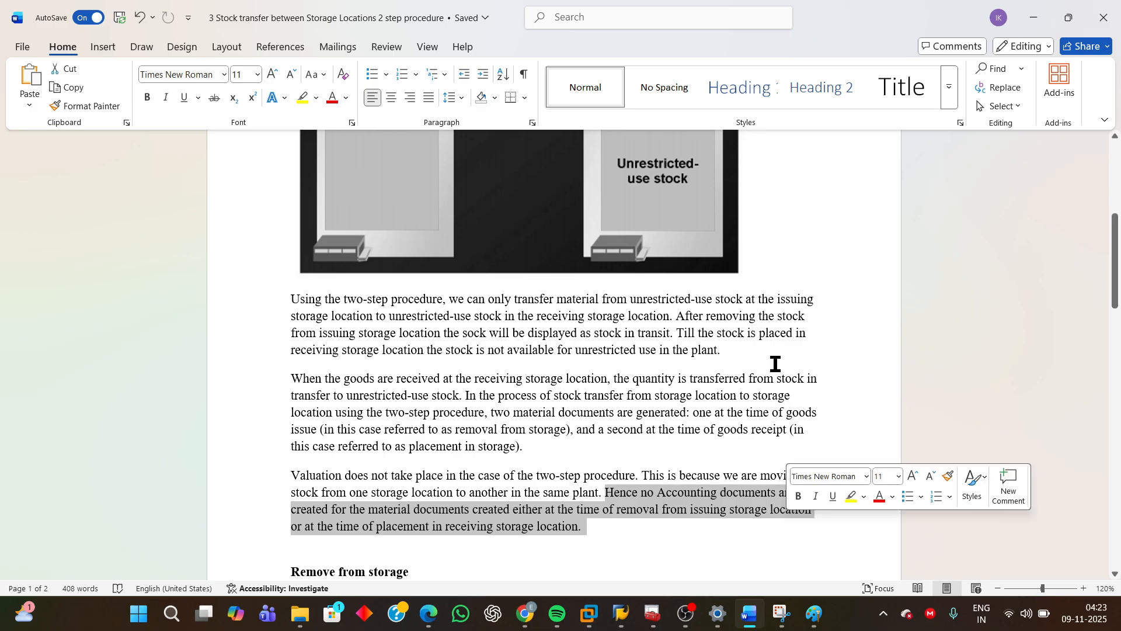
pyautogui.click(818, 403)
# Review the Remove from storage instructions, highlighting MIGO, the Remove from Storage choice and movement type 313.
pyautogui.scroll(4, 802, 340)
pyautogui.scroll(2, 801, 339)
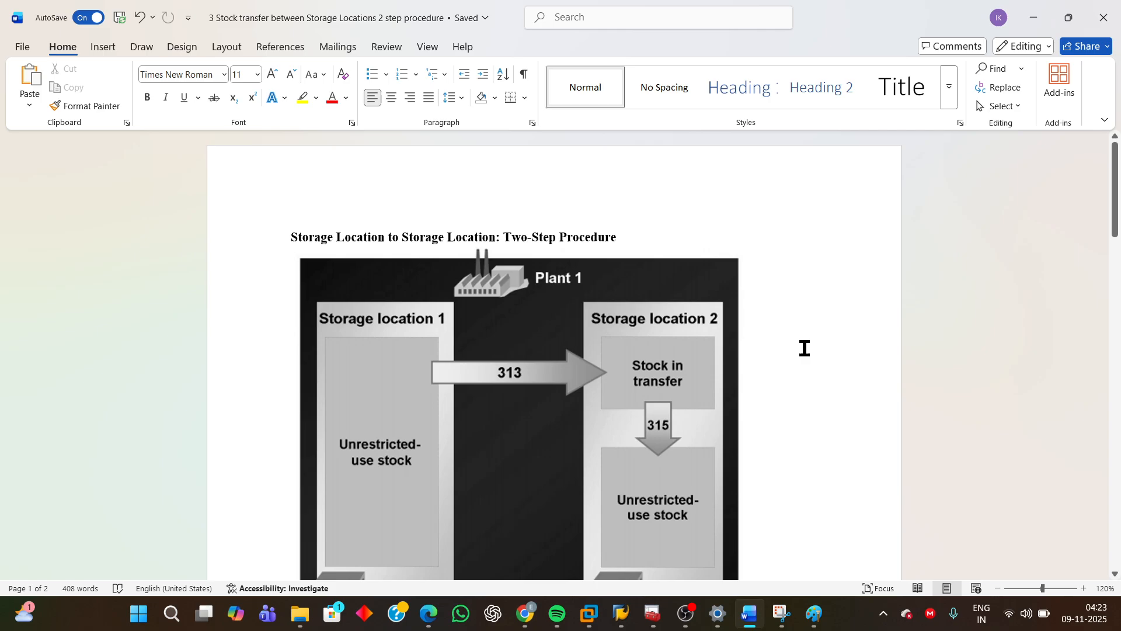
pyautogui.scroll(-10, 817, 425)
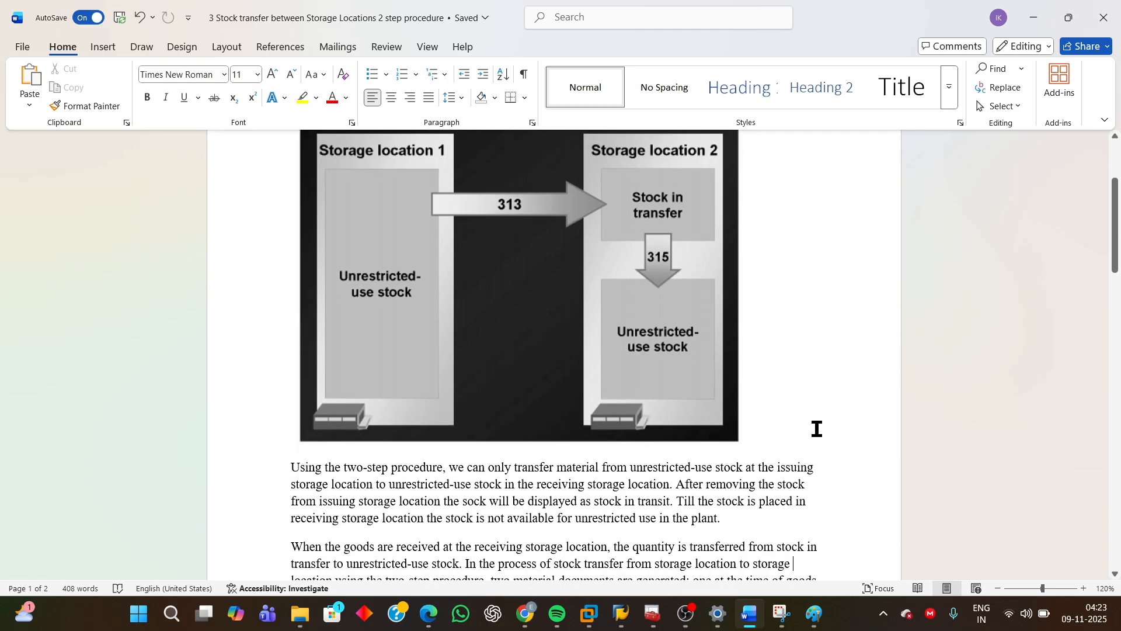
pyautogui.scroll(-2, 816, 429)
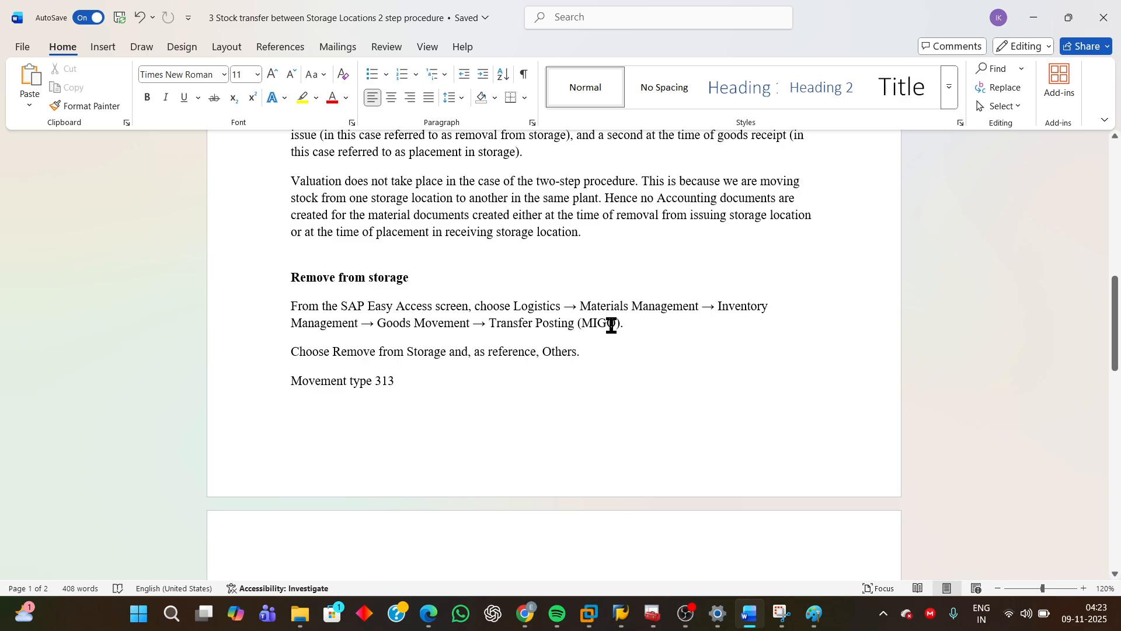
pyautogui.moveTo(585, 323); pyautogui.dragTo(615, 323)
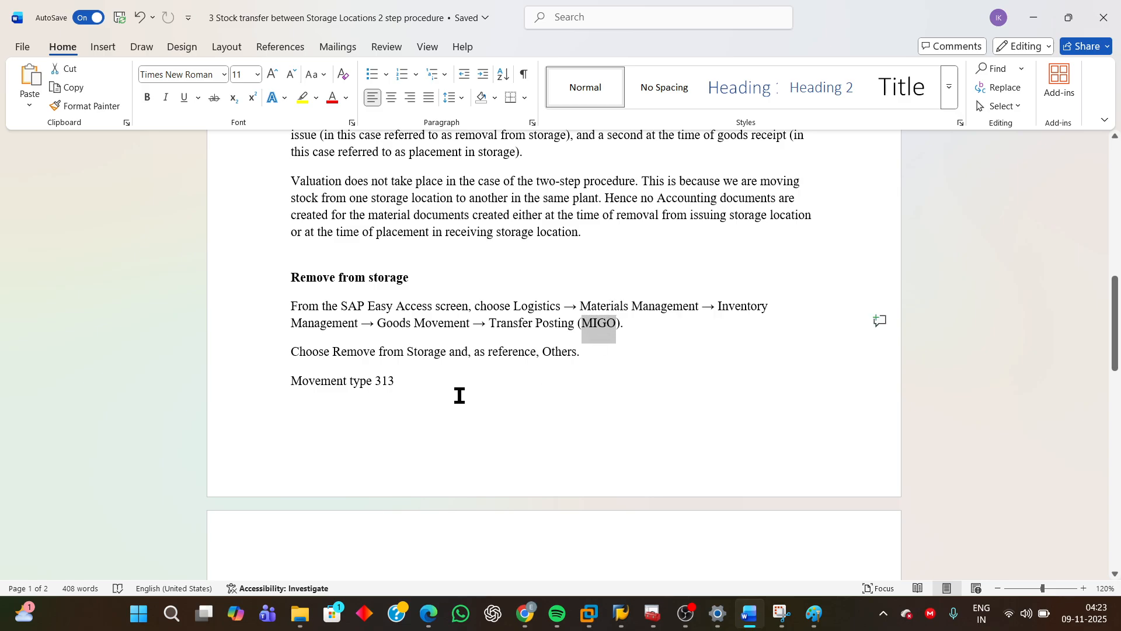
pyautogui.moveTo(337, 355); pyautogui.dragTo(586, 359)
pyautogui.click(413, 385)
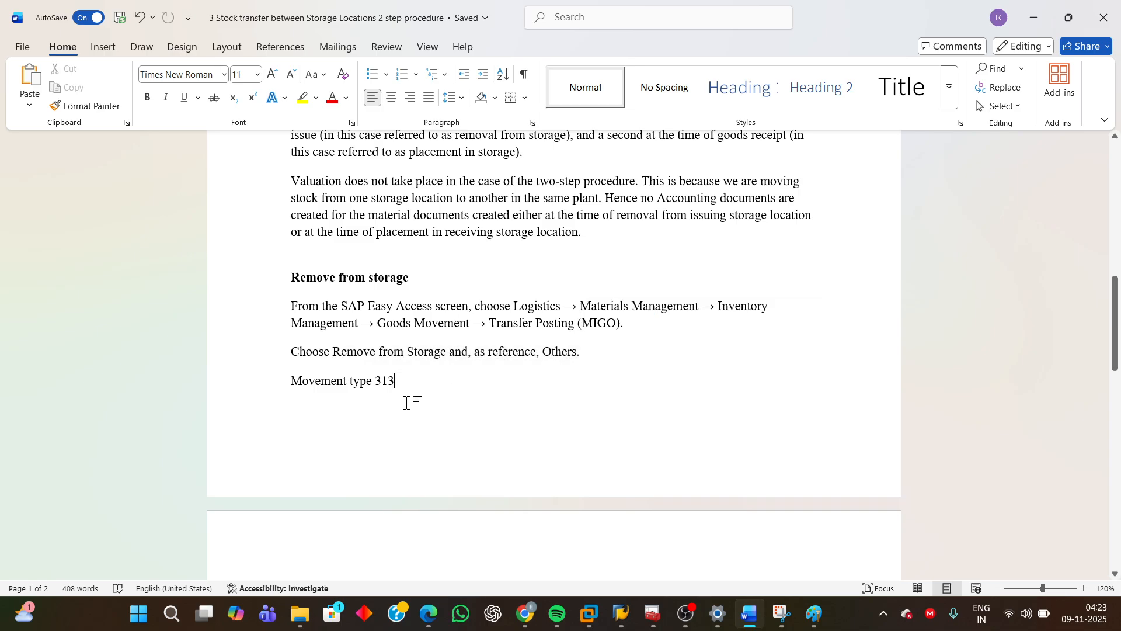
pyautogui.moveTo(283, 383); pyautogui.dragTo(493, 385)
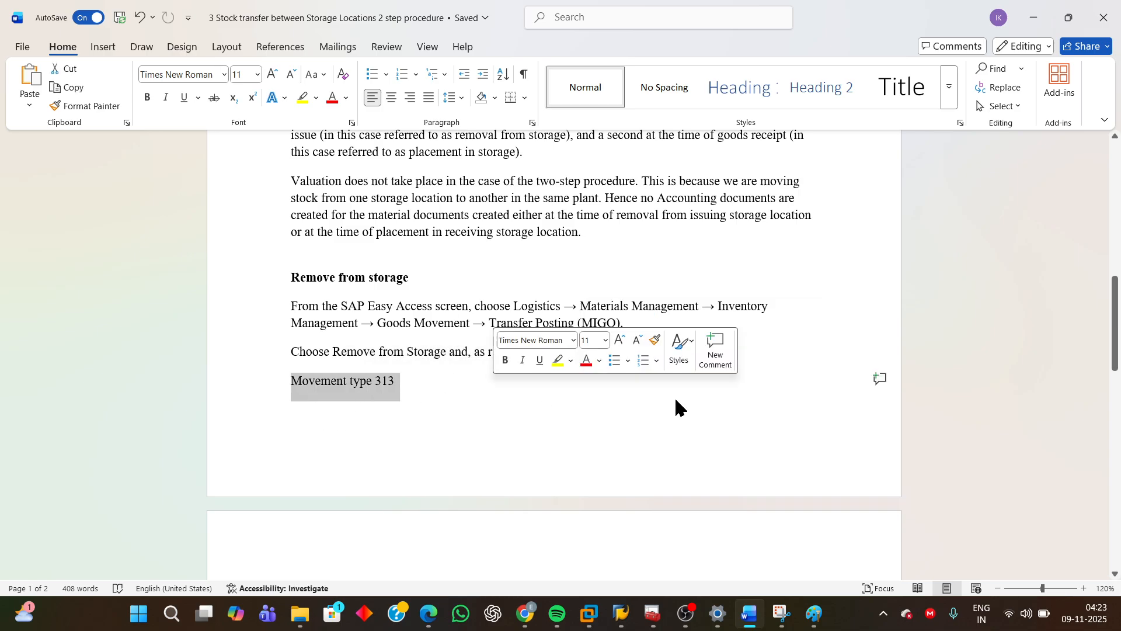
# Revisit the diagram and re-highlight the Remove from Storage choice and movement type 313 lines.
pyautogui.scroll(8, 693, 387)
pyautogui.scroll(3, 694, 389)
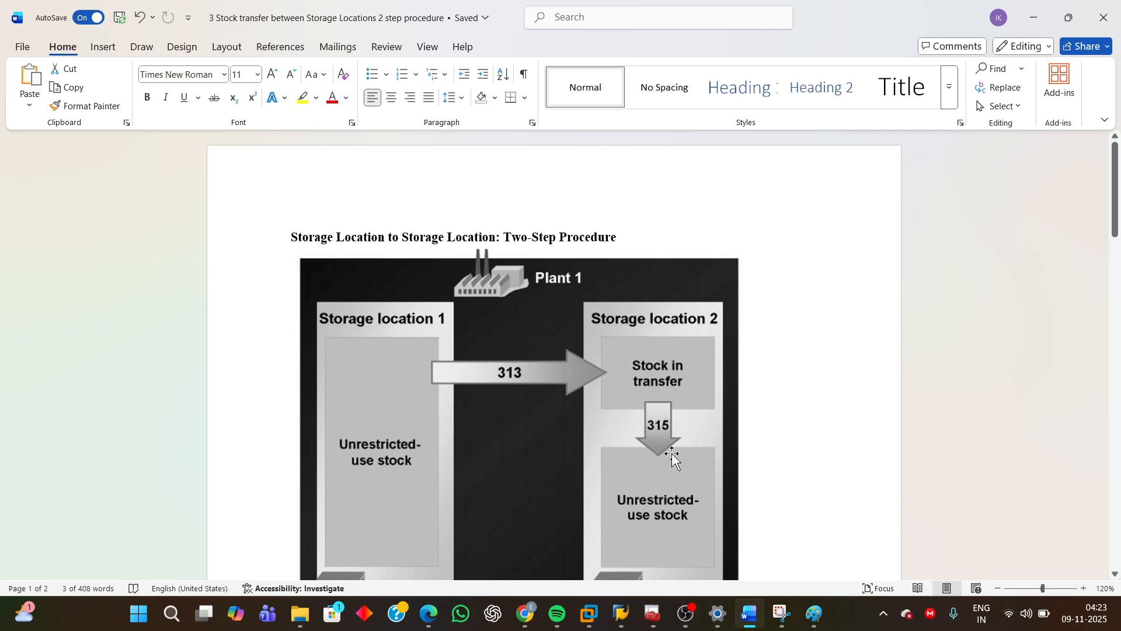
pyautogui.scroll(-10, 808, 490)
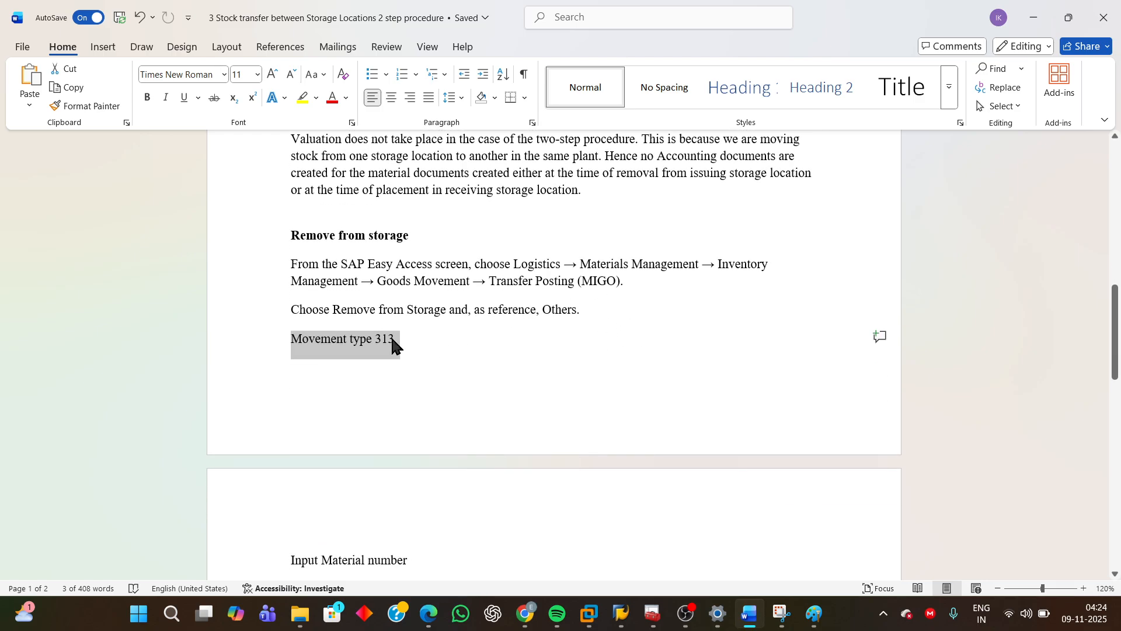
pyautogui.moveTo(333, 313); pyautogui.dragTo(585, 320)
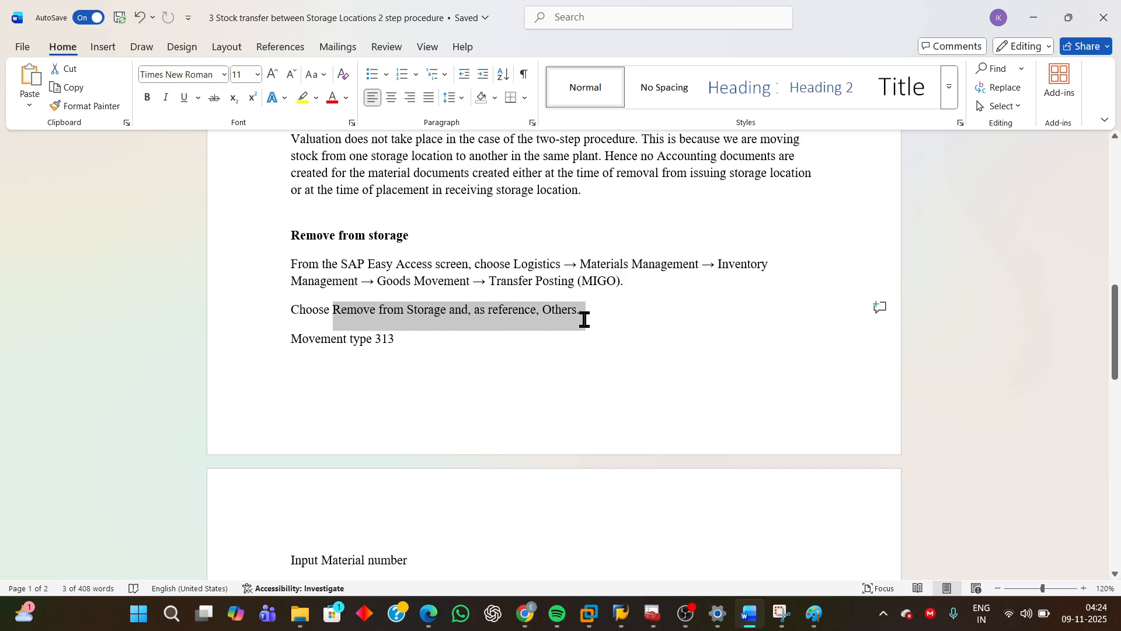
pyautogui.moveTo(290, 336); pyautogui.dragTo(428, 350)
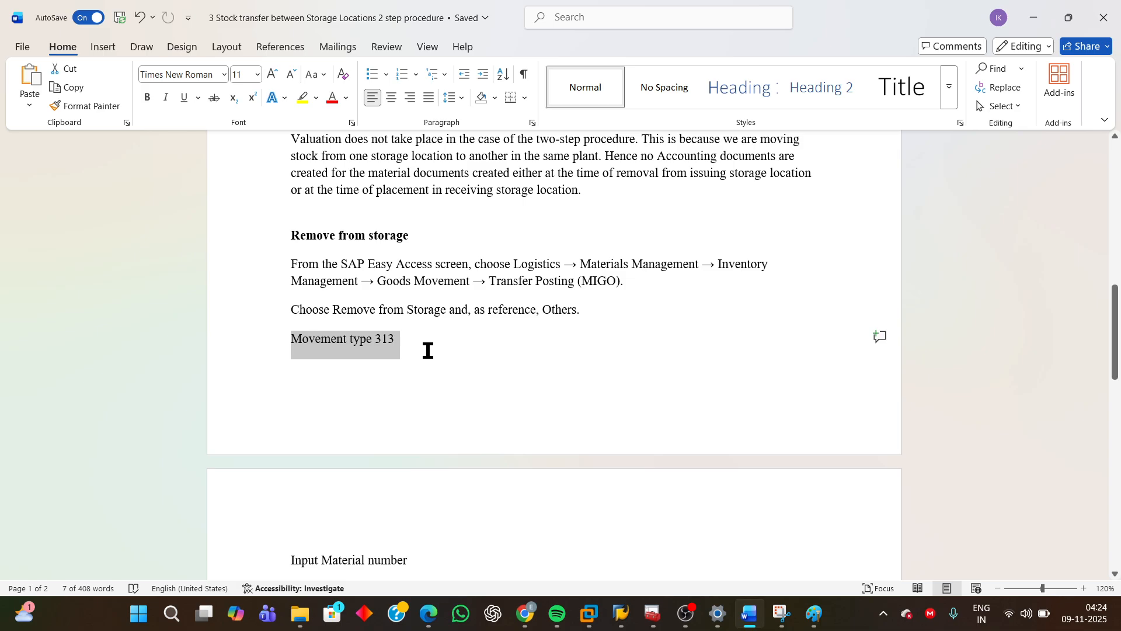
# Highlight and read the input fields list and the note about checking stock in transit in MMBE.
pyautogui.scroll(-2, 521, 435)
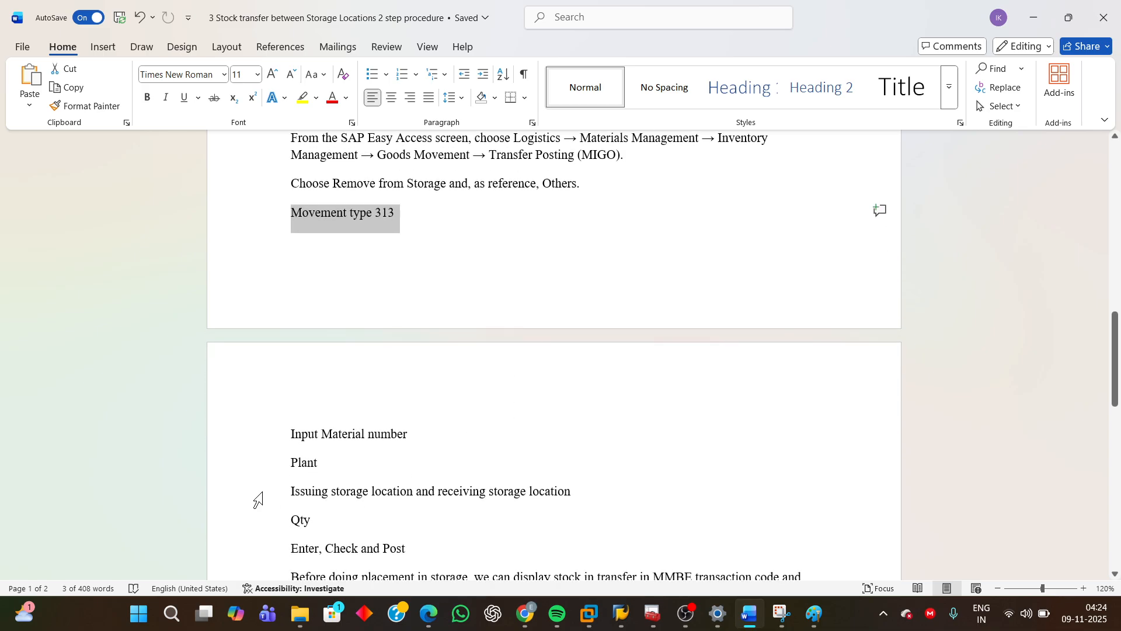
pyautogui.moveTo(291, 438); pyautogui.dragTo(605, 543)
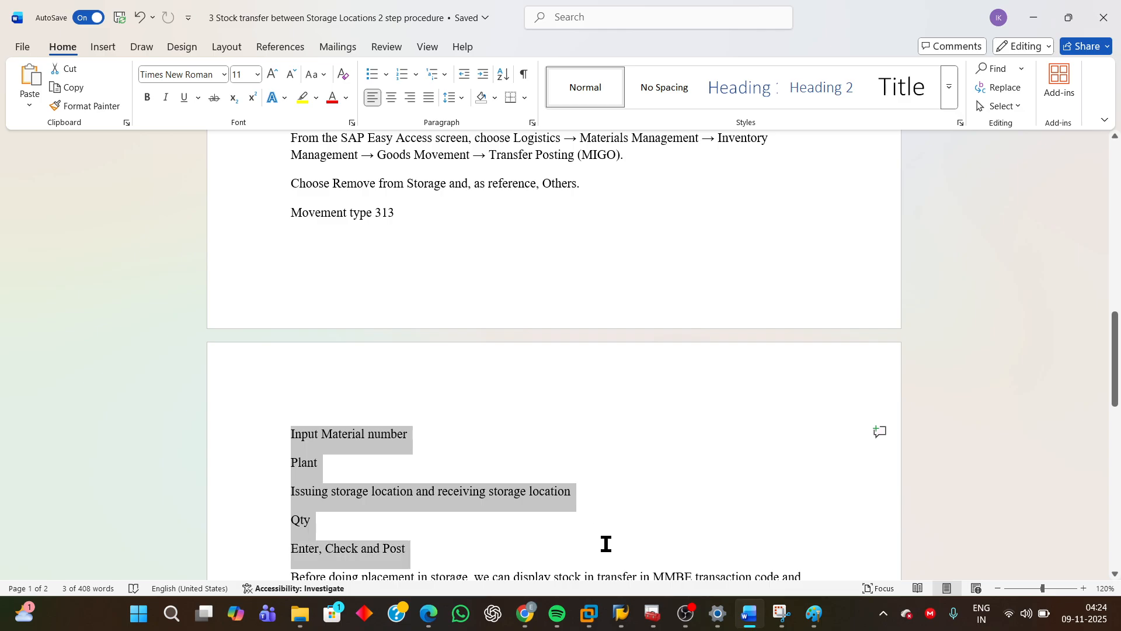
pyautogui.scroll(-2, 664, 447)
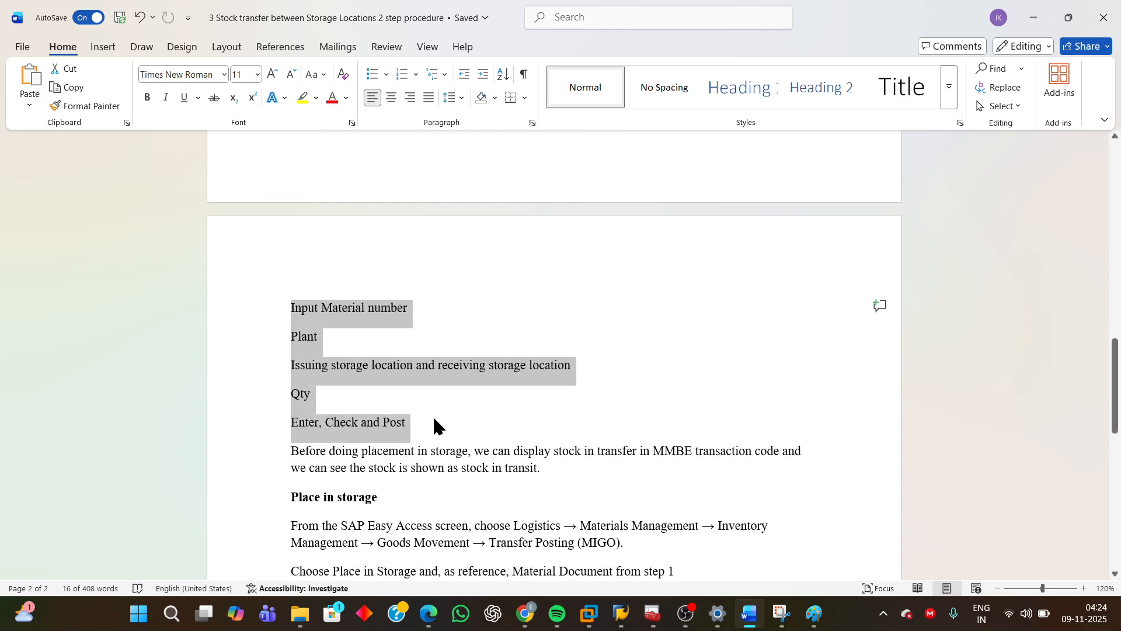
pyautogui.click(433, 421)
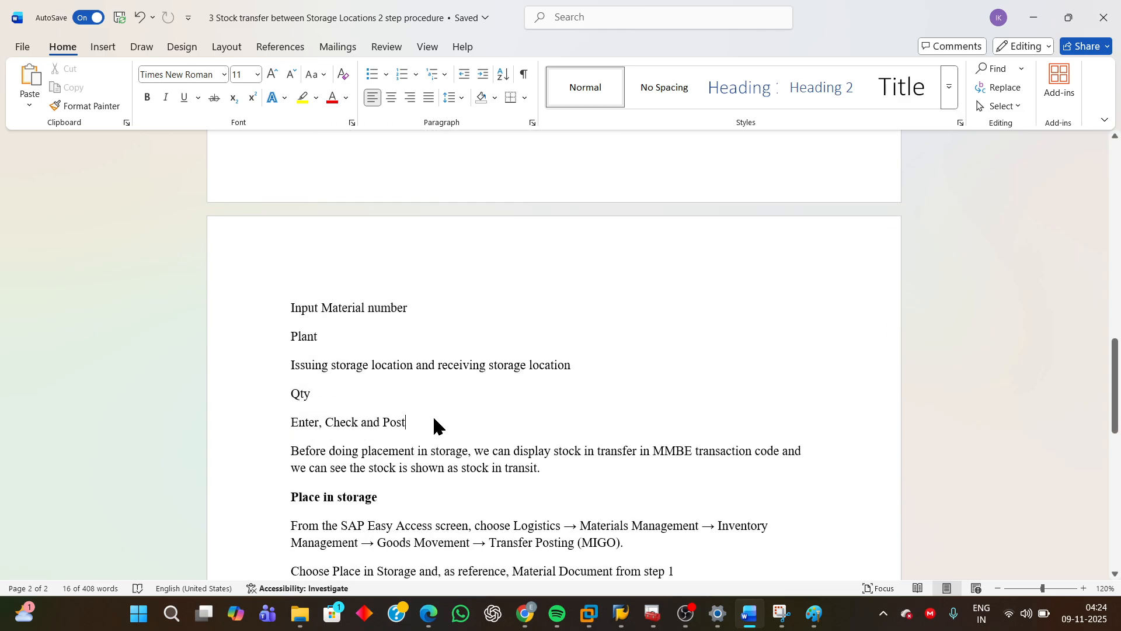
pyautogui.click(287, 453)
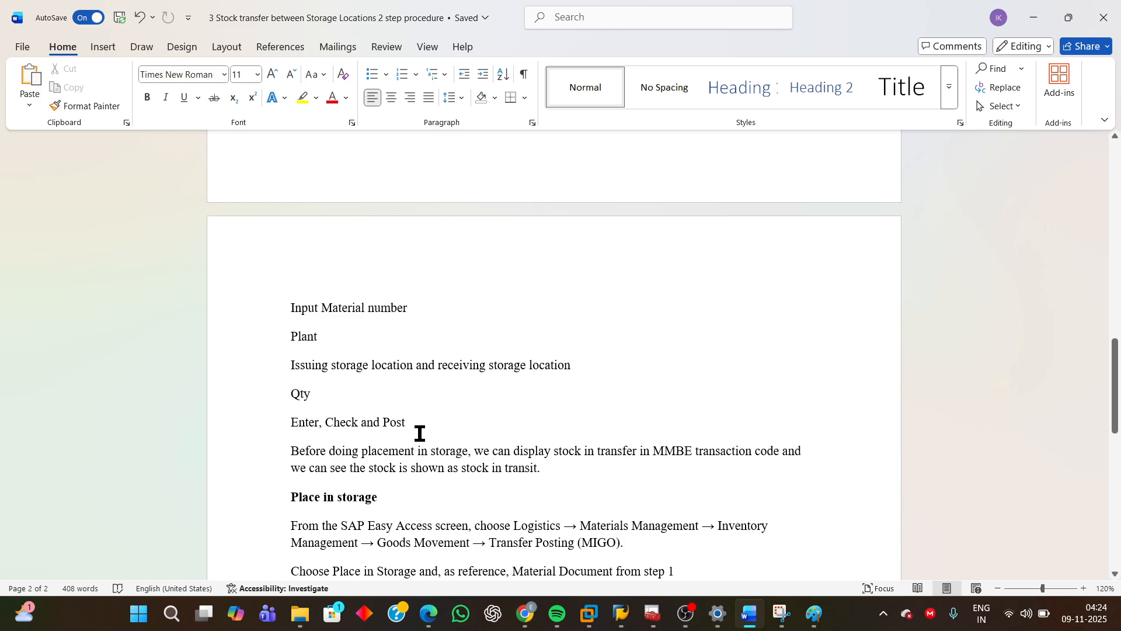
pyautogui.moveTo(295, 451); pyautogui.dragTo(656, 479)
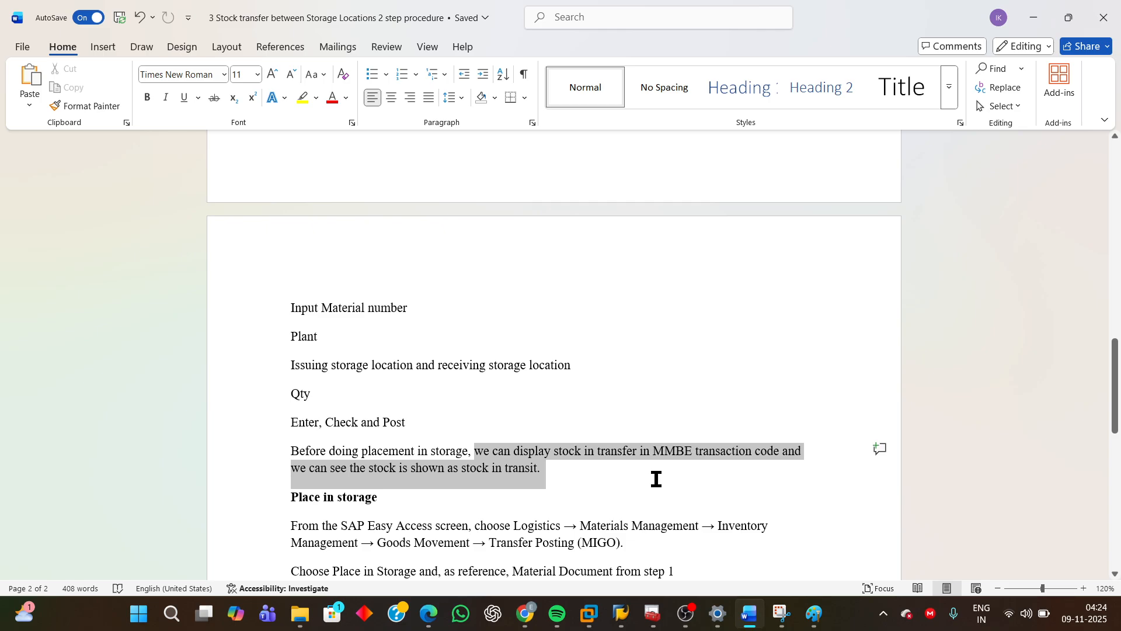
pyautogui.moveTo(657, 479); pyautogui.dragTo(657, 478)
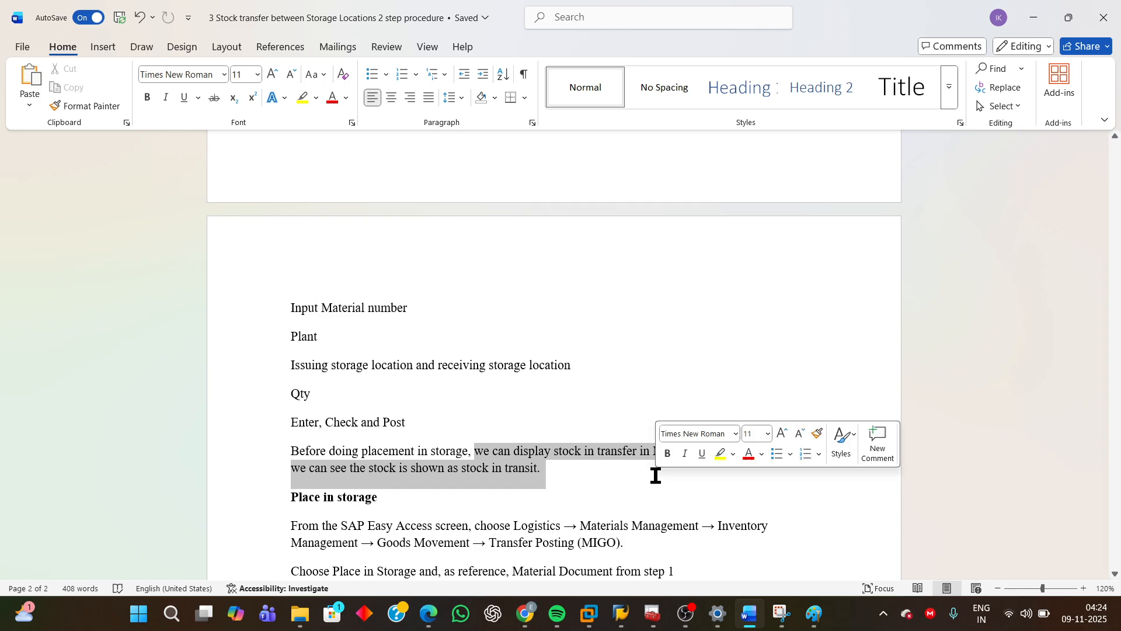
pyautogui.click(491, 483)
# Review the Place in storage instructions, highlighting MIGO, the Place in Storage choice and movement type 315.
pyautogui.scroll(-3, 508, 491)
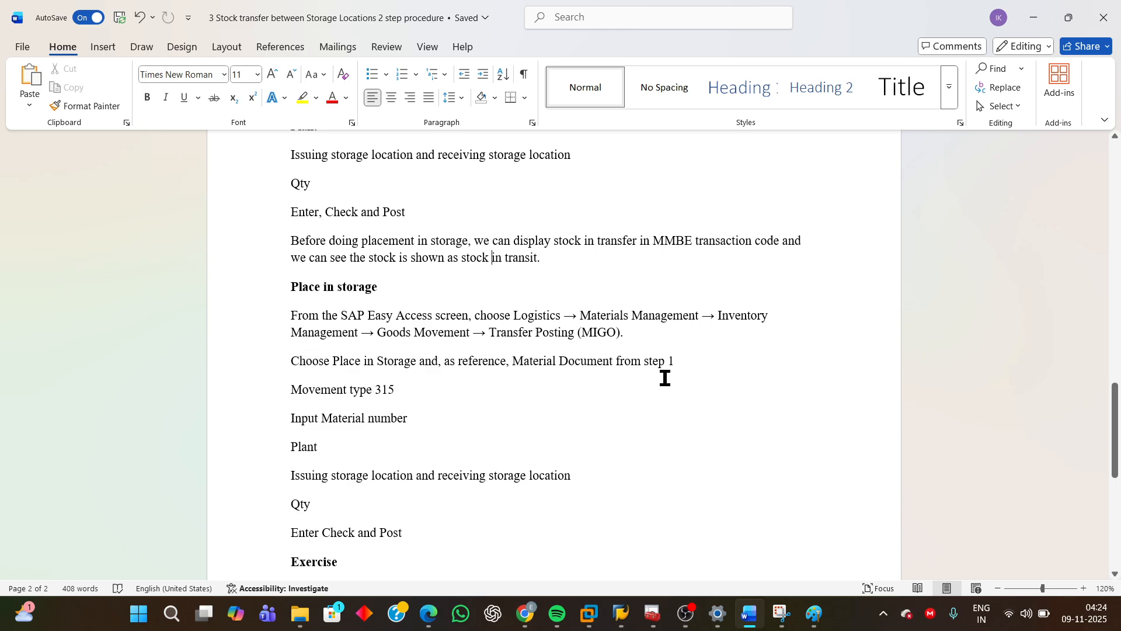
pyautogui.moveTo(581, 333); pyautogui.dragTo(615, 333)
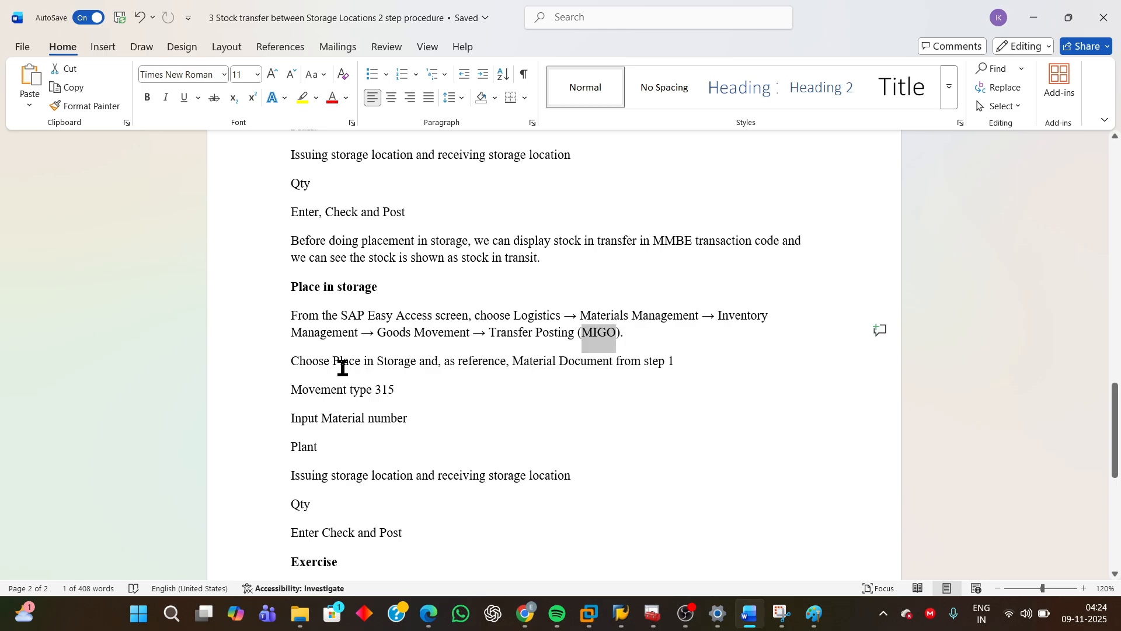
pyautogui.moveTo(332, 362); pyautogui.dragTo(685, 368)
pyautogui.click(426, 407)
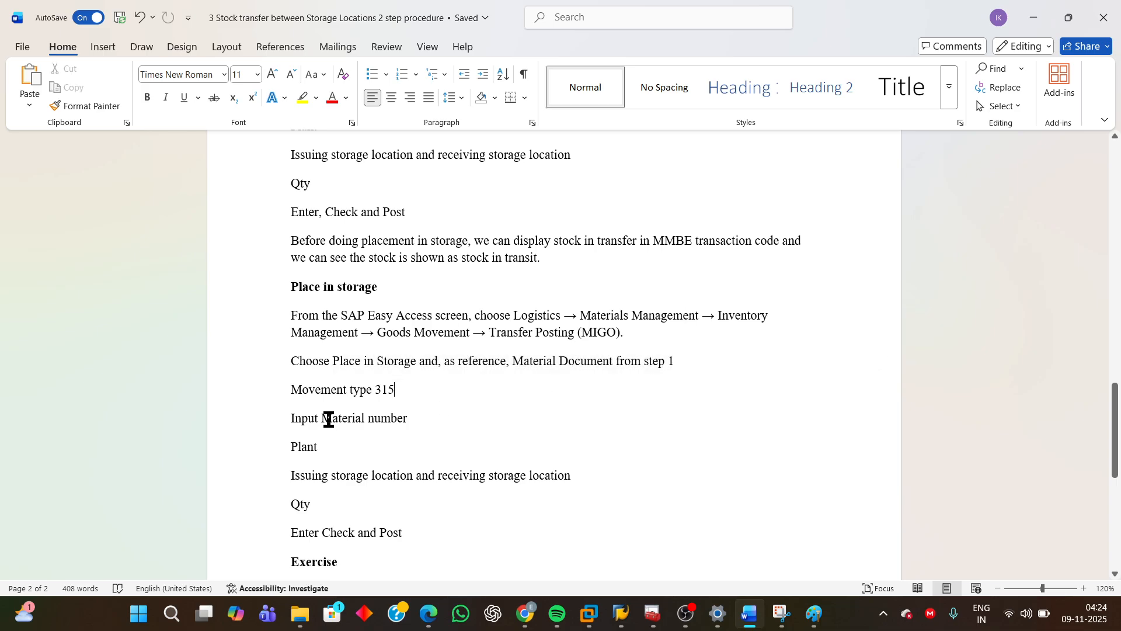
pyautogui.moveTo(293, 390); pyautogui.dragTo(468, 396)
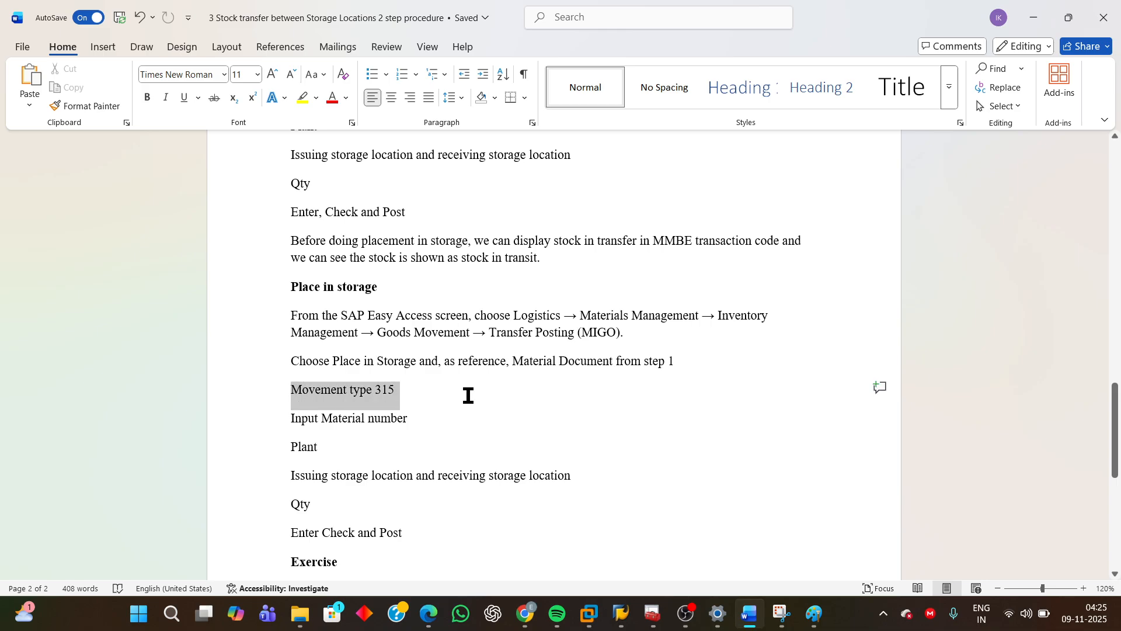
# Highlight the Place in storage input fields list from Input Material number down to Enter Check and Post.
pyautogui.moveTo(468, 395); pyautogui.dragTo(467, 392)
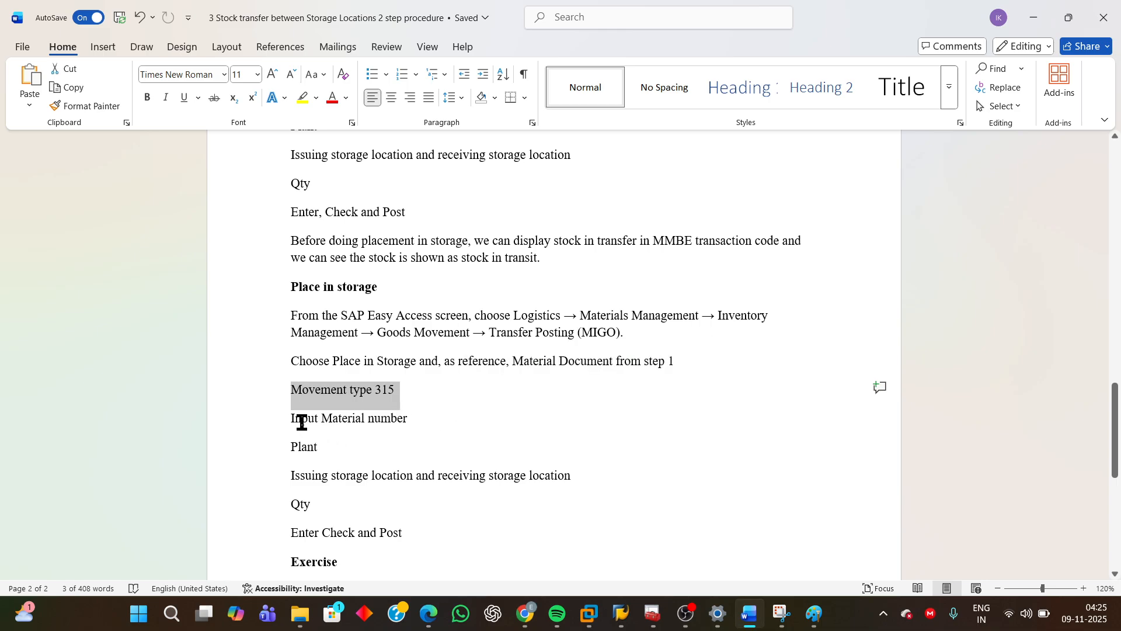
pyautogui.moveTo(294, 422); pyautogui.dragTo(435, 543)
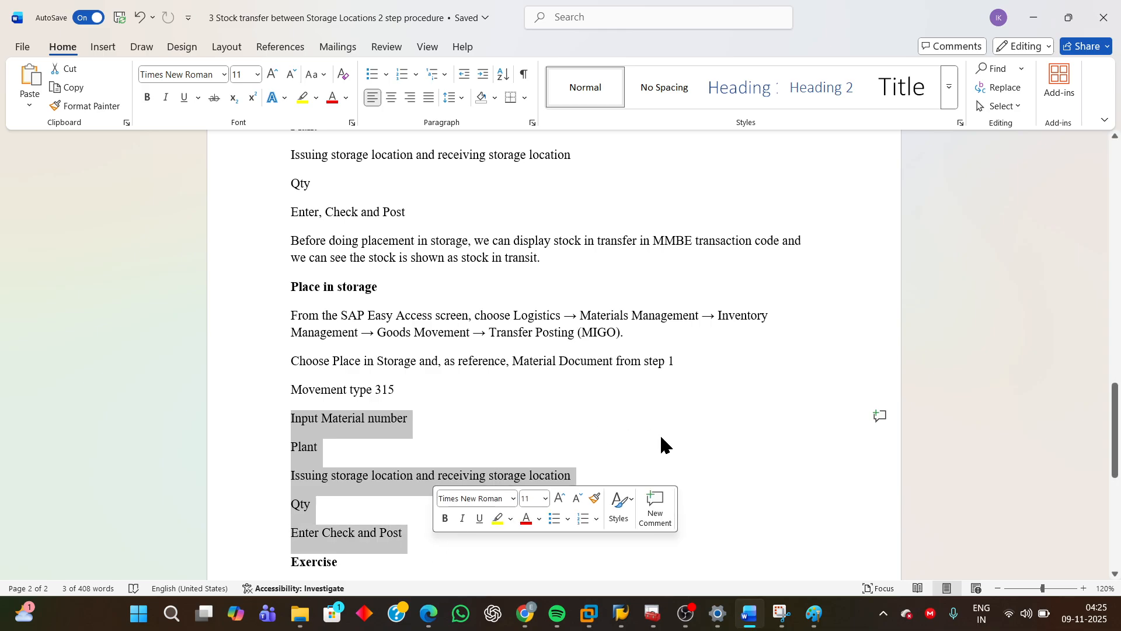
pyautogui.scroll(-3, 710, 432)
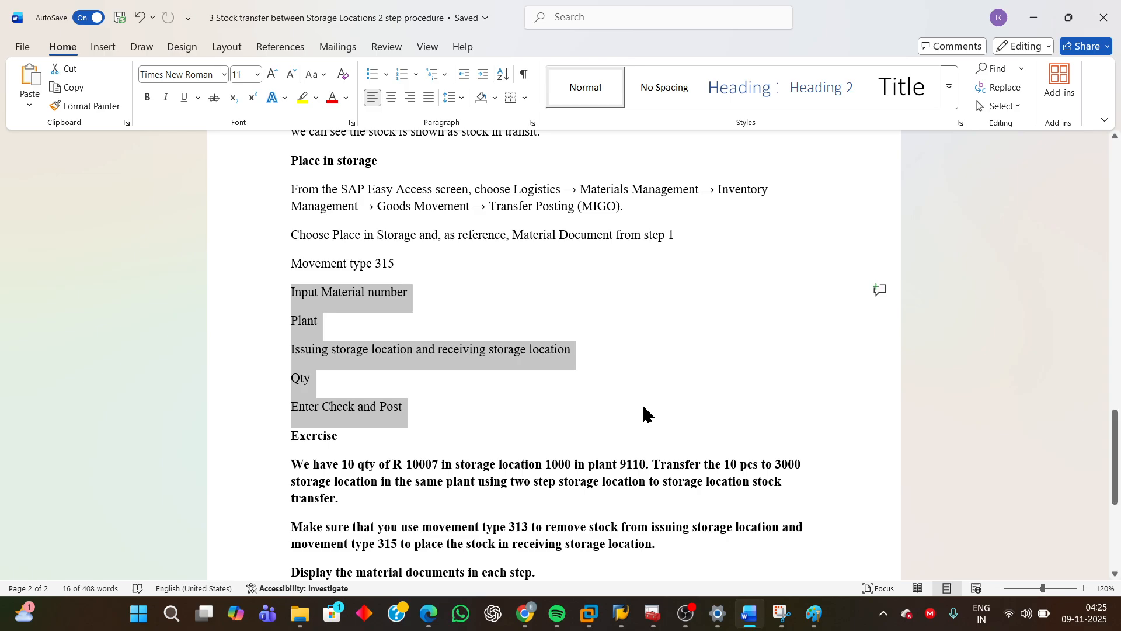
pyautogui.click(645, 388)
pyautogui.scroll(-3, 644, 392)
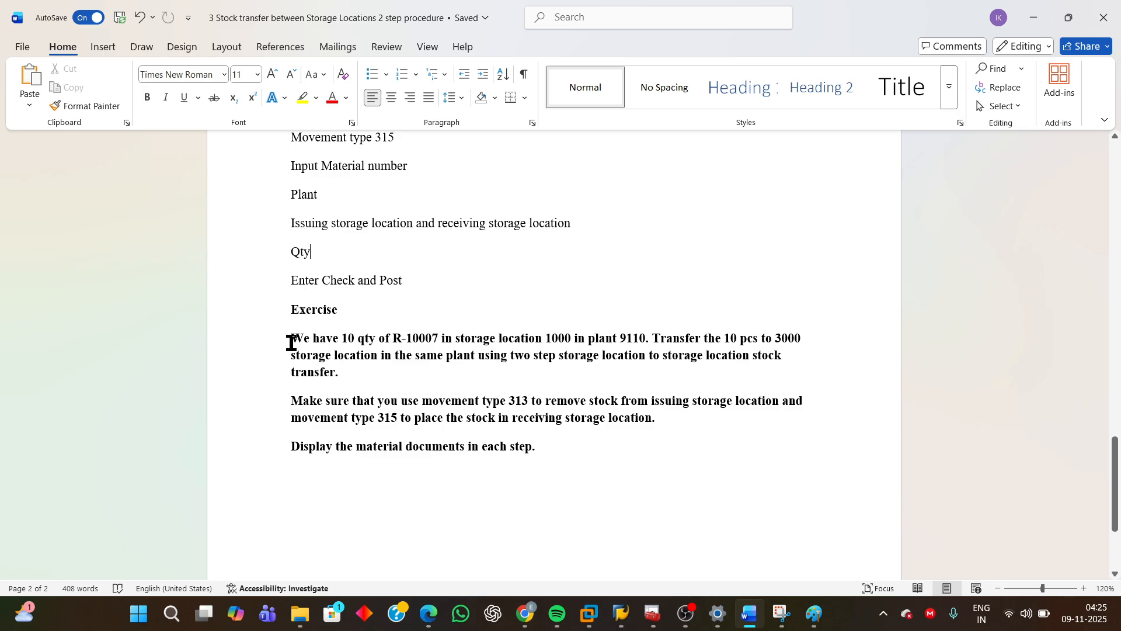
# Read the Exercise section by highlighting each paragraph of the transfer task for R-10007.
pyautogui.moveTo(293, 342); pyautogui.dragTo(822, 344)
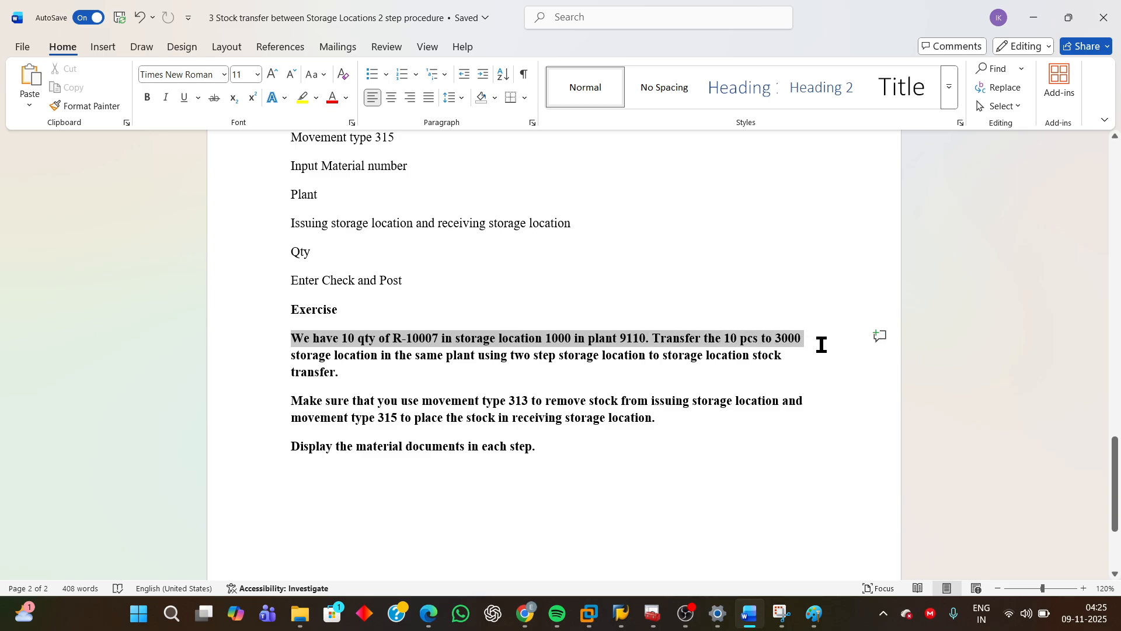
pyautogui.moveTo(821, 345); pyautogui.dragTo(573, 383)
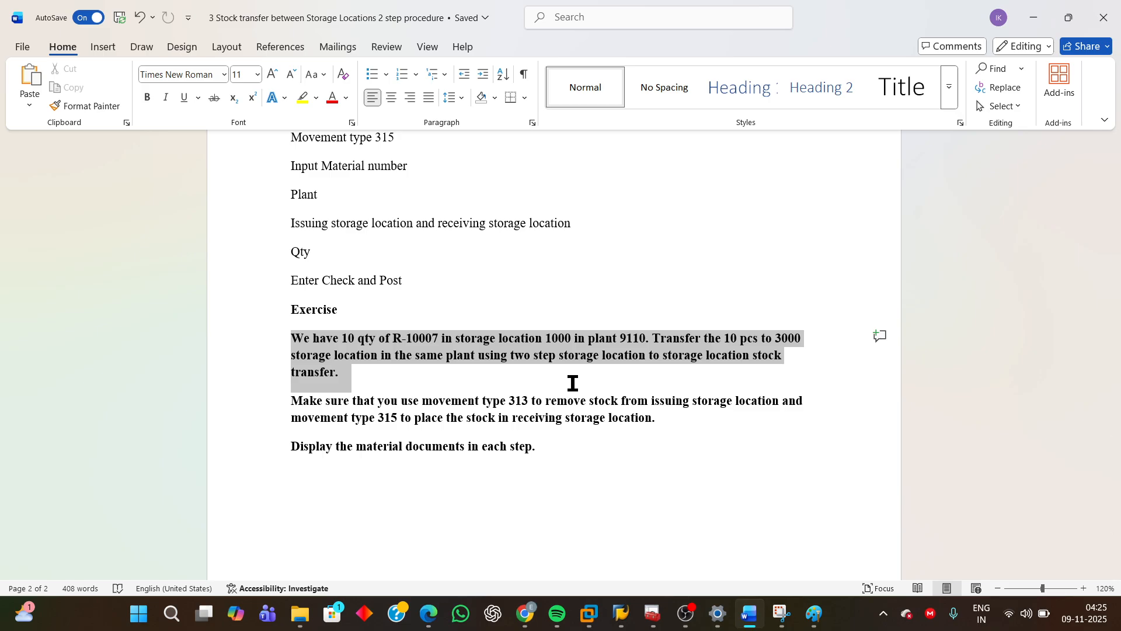
pyautogui.moveTo(290, 397); pyautogui.dragTo(801, 411)
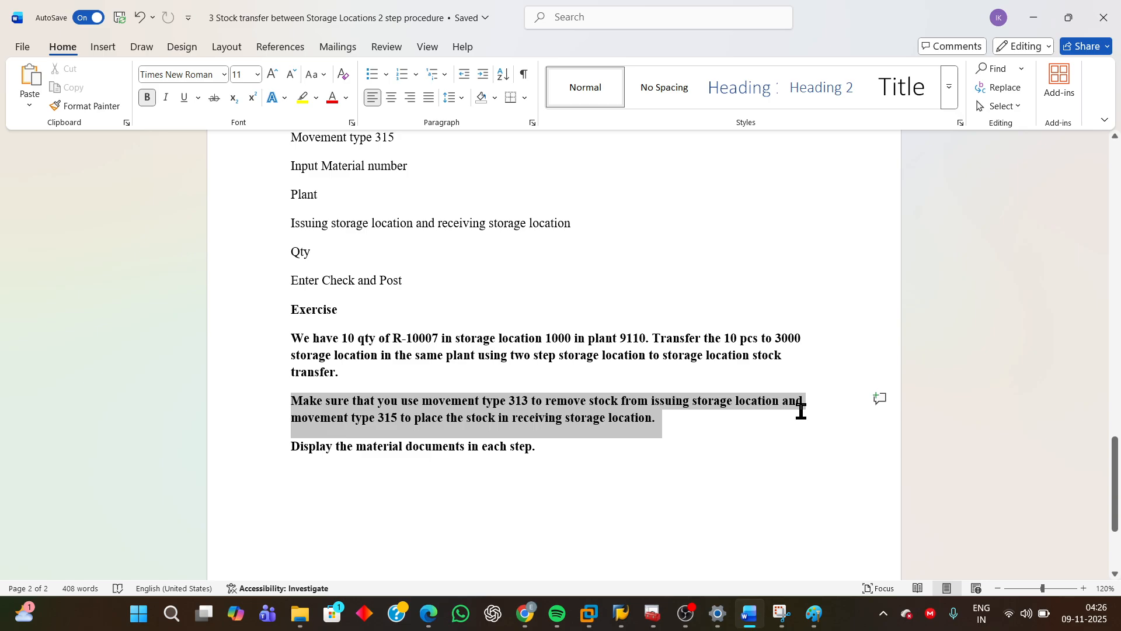
pyautogui.moveTo(801, 411); pyautogui.dragTo(802, 443)
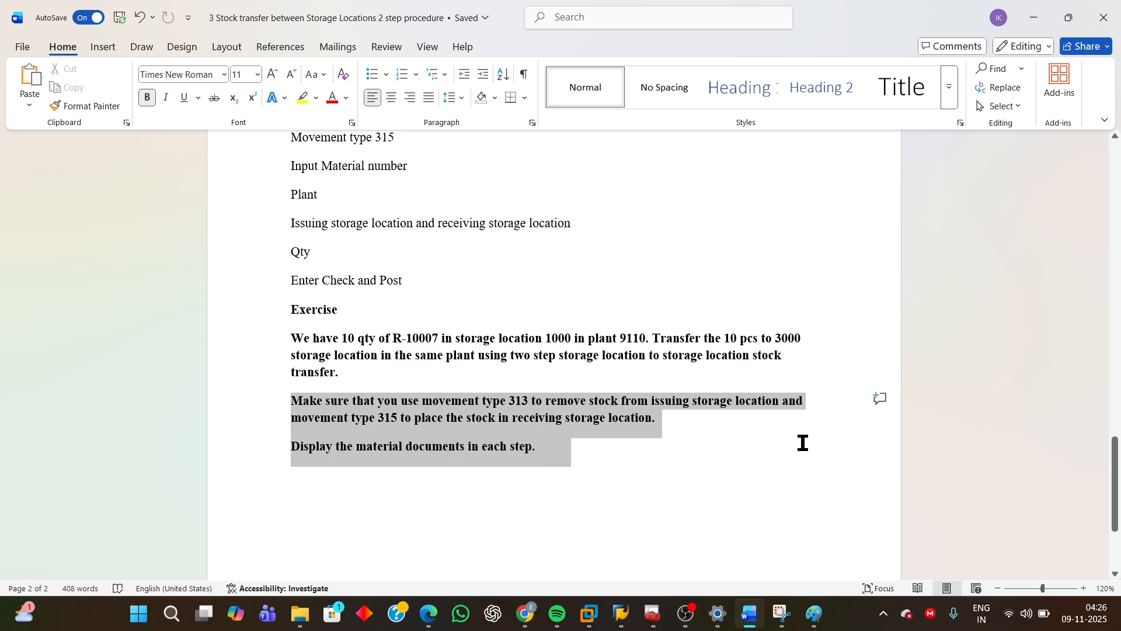
pyautogui.click(702, 478)
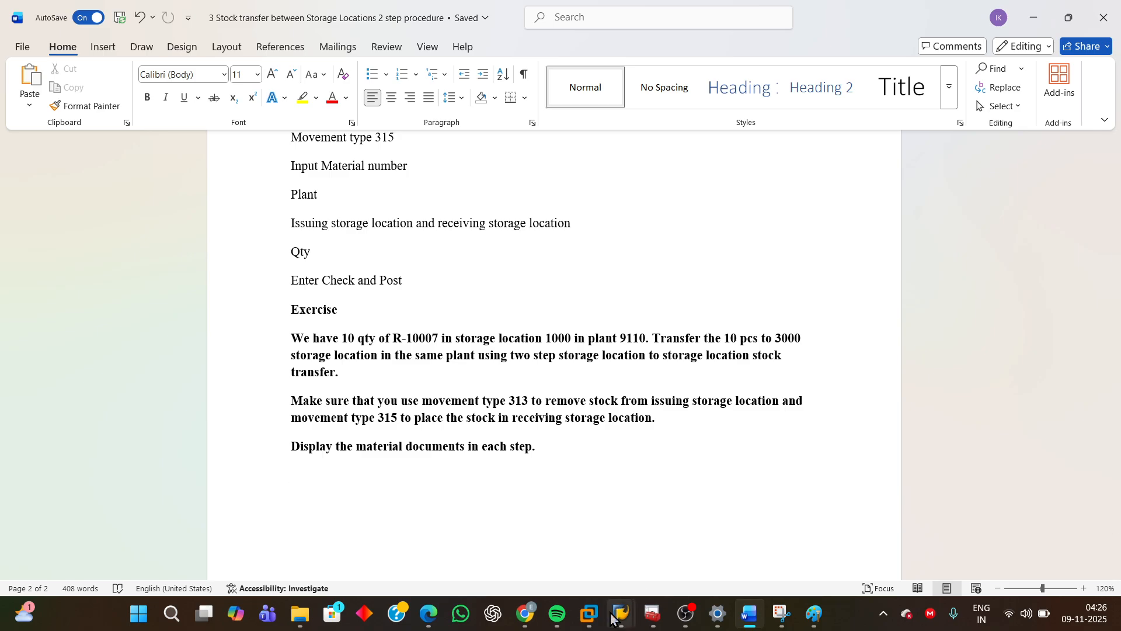
# Switch to the SAP Logon window in the virtual machine and open the ECC EHP6 connection.
pyautogui.moveTo(616, 620)
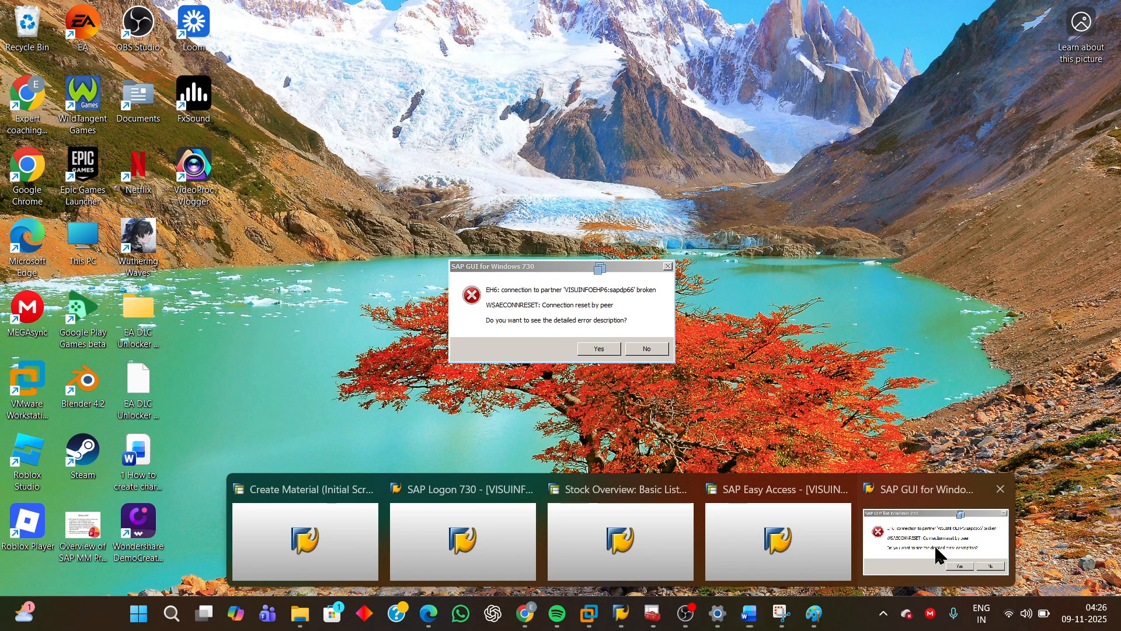
pyautogui.click(935, 544)
pyautogui.click(636, 348)
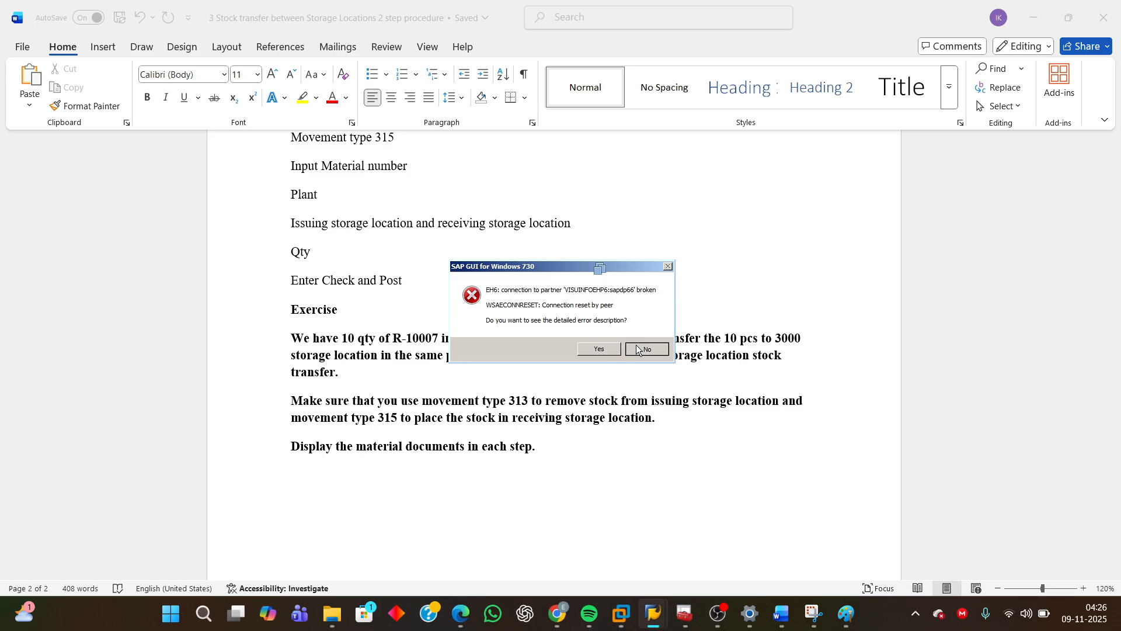
pyautogui.click(621, 613)
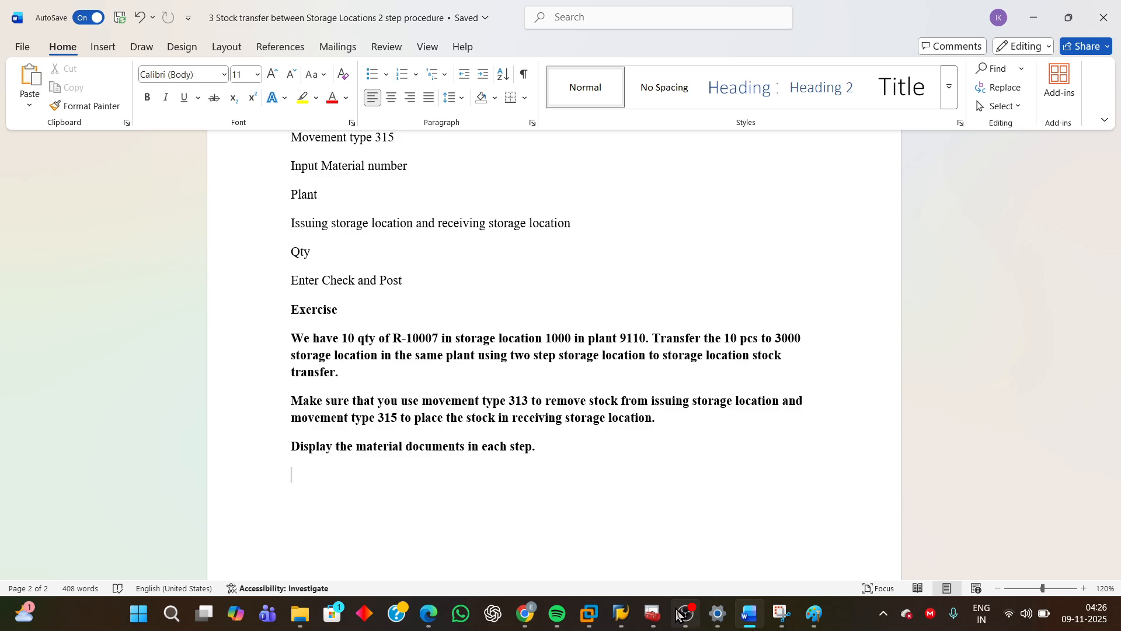
pyautogui.moveTo(601, 620)
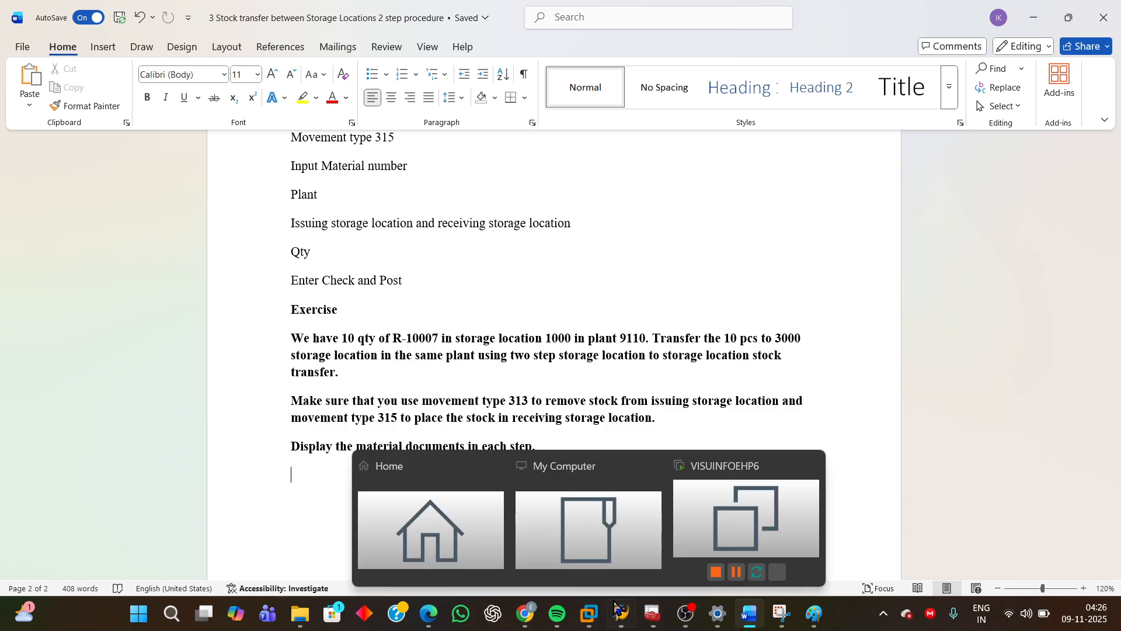
pyautogui.click(622, 557)
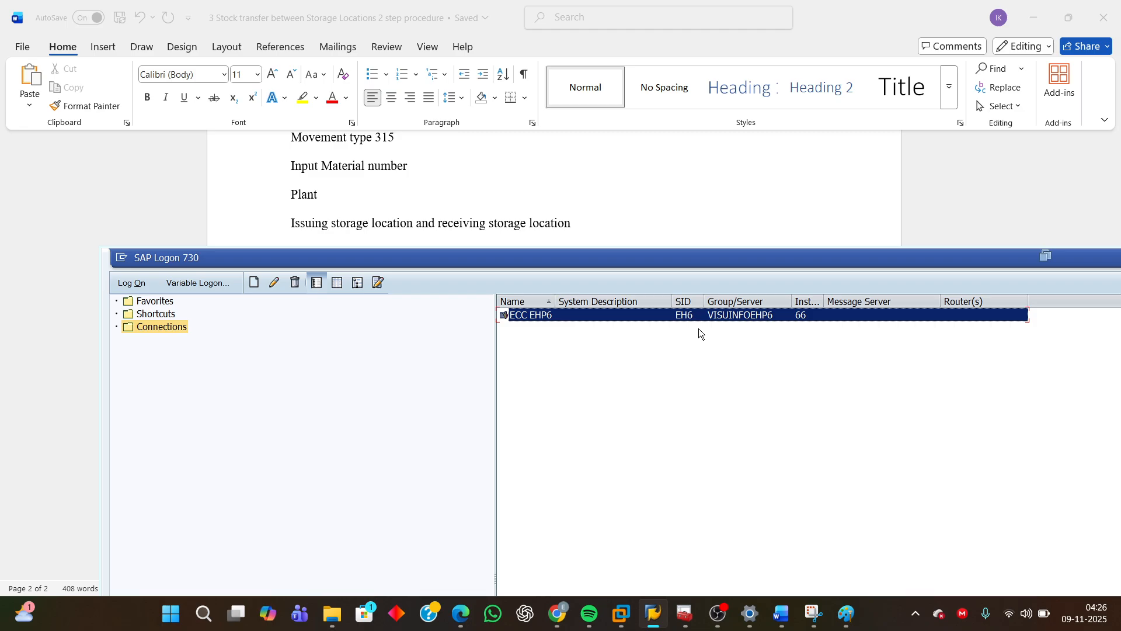
pyautogui.doubleClick(572, 317)
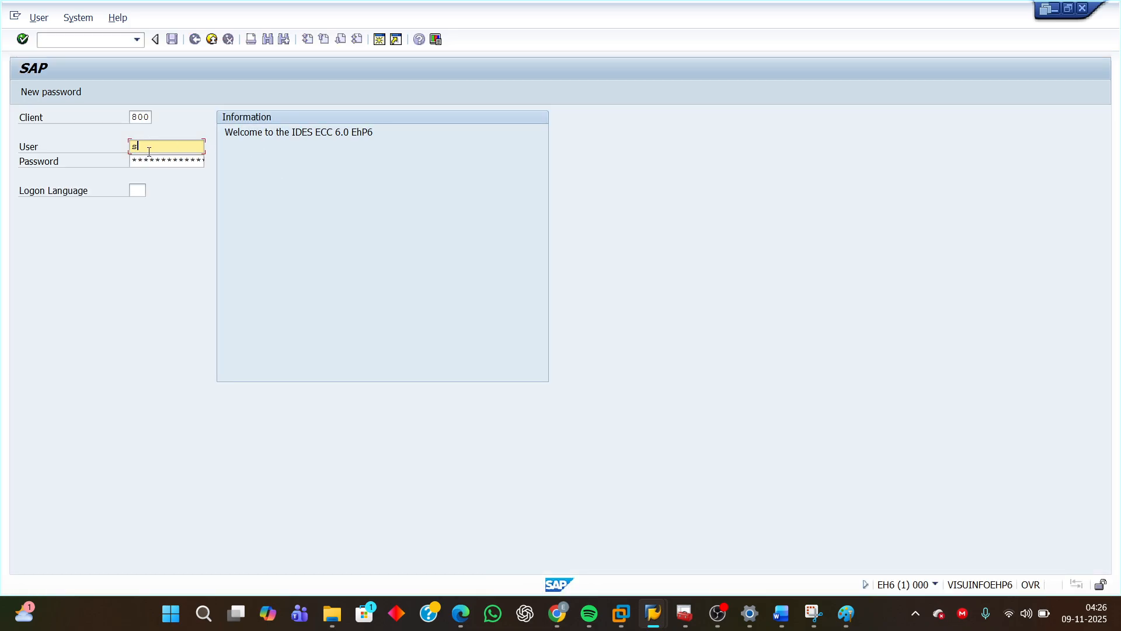
# Log on to client 800 with the user name and the saved password.
pyautogui.write('sa')
pyautogui.click(153, 159)
pyautogui.click(143, 162)
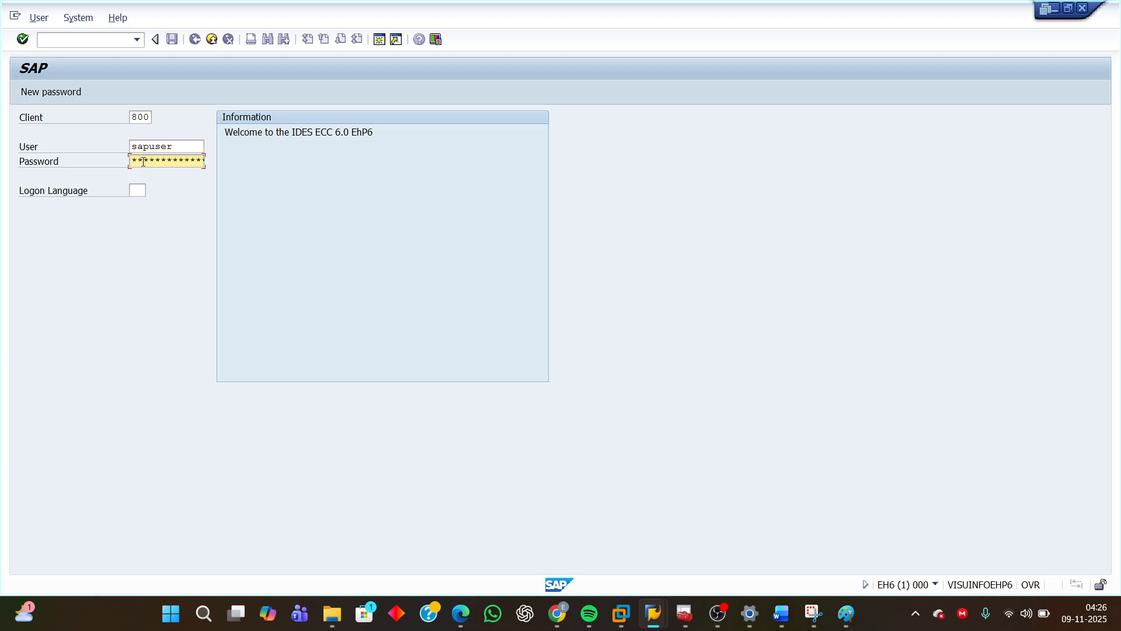
pyautogui.press('Return')
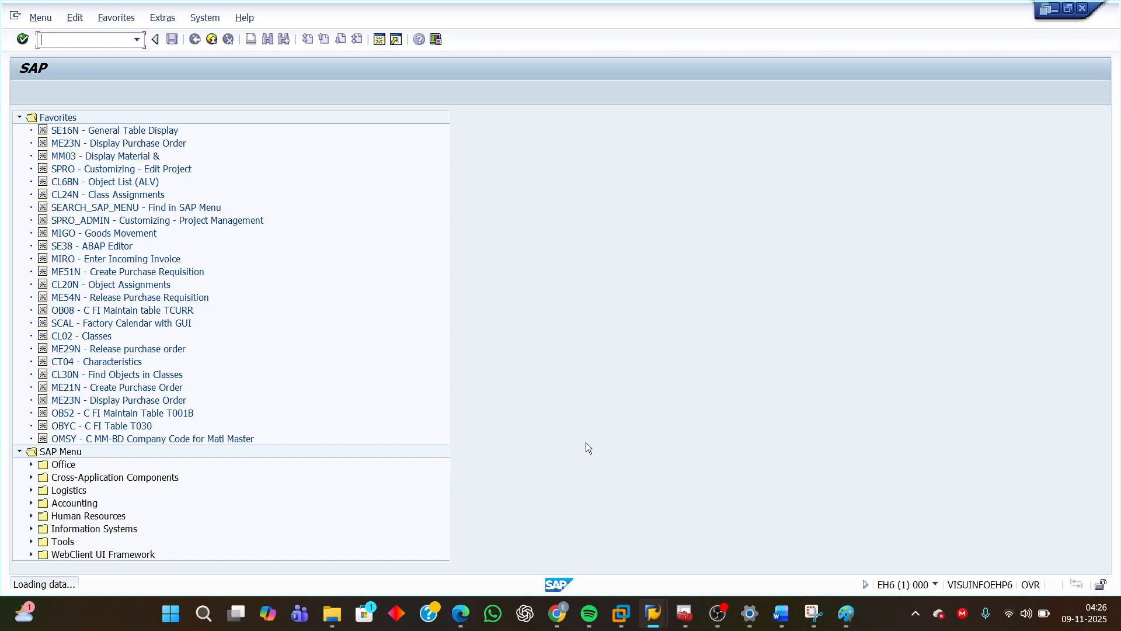
# Run the MMBE stock overview for material R-10007 in plant 9110 and inspect storage location 1000.
pyautogui.click(138, 44)
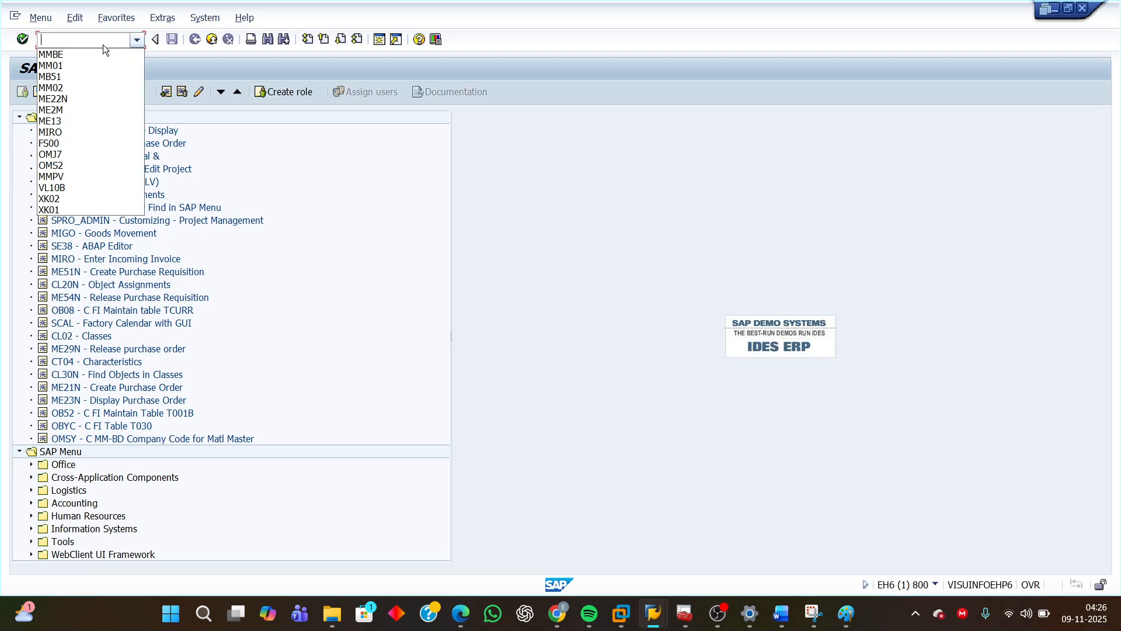
pyautogui.click(65, 54)
pyautogui.press('Return')
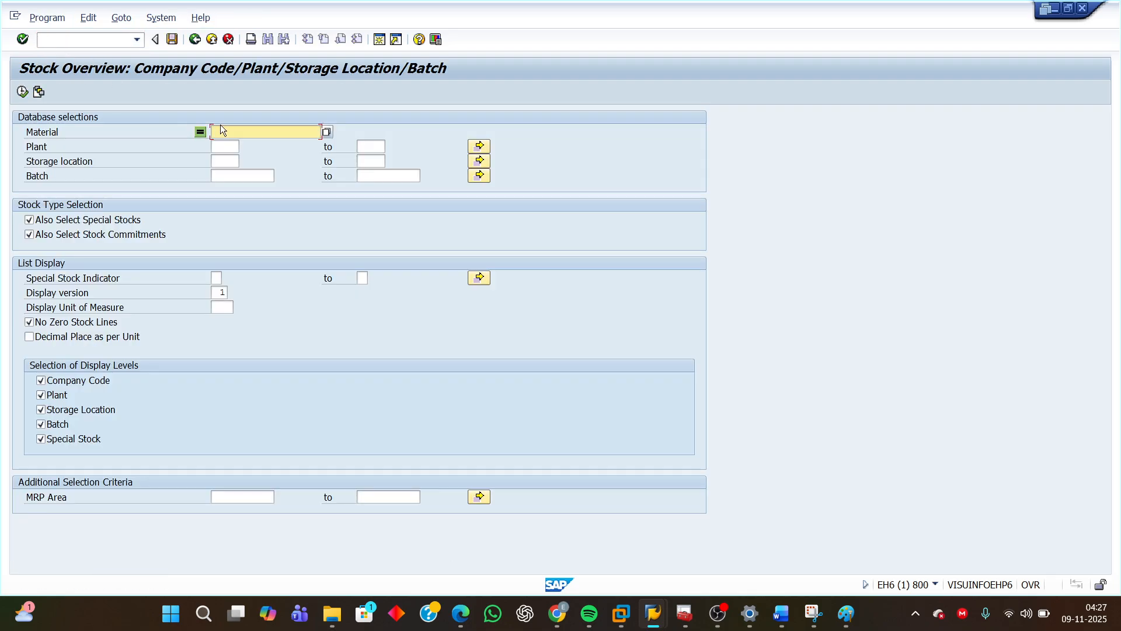
pyautogui.write('R')
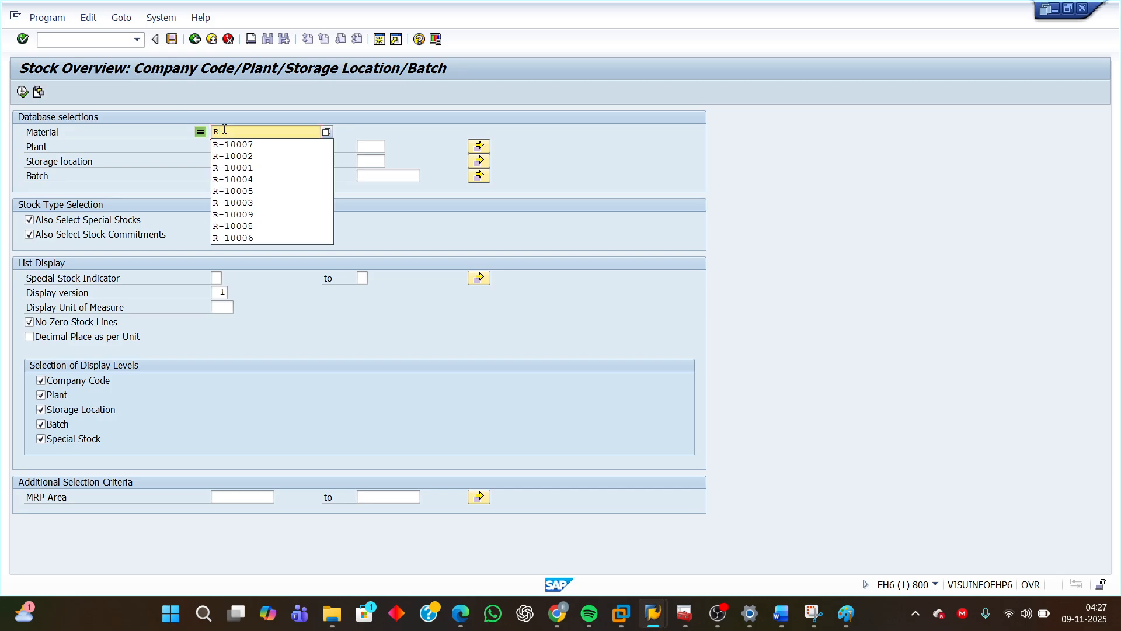
pyautogui.click(232, 147)
pyautogui.click(222, 147)
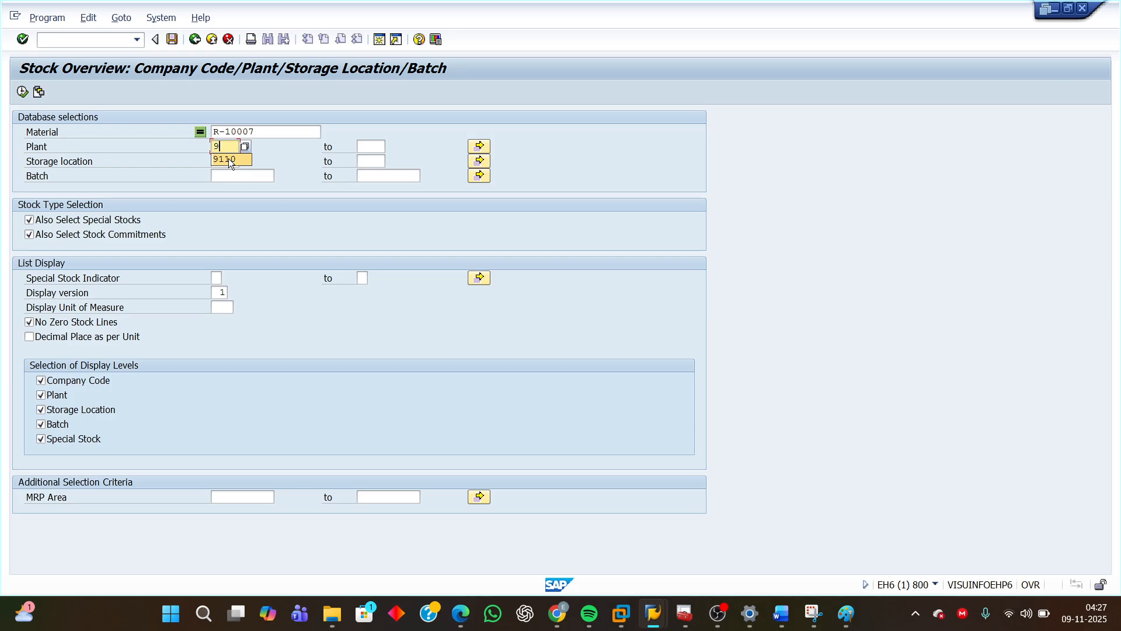
pyautogui.click(22, 92)
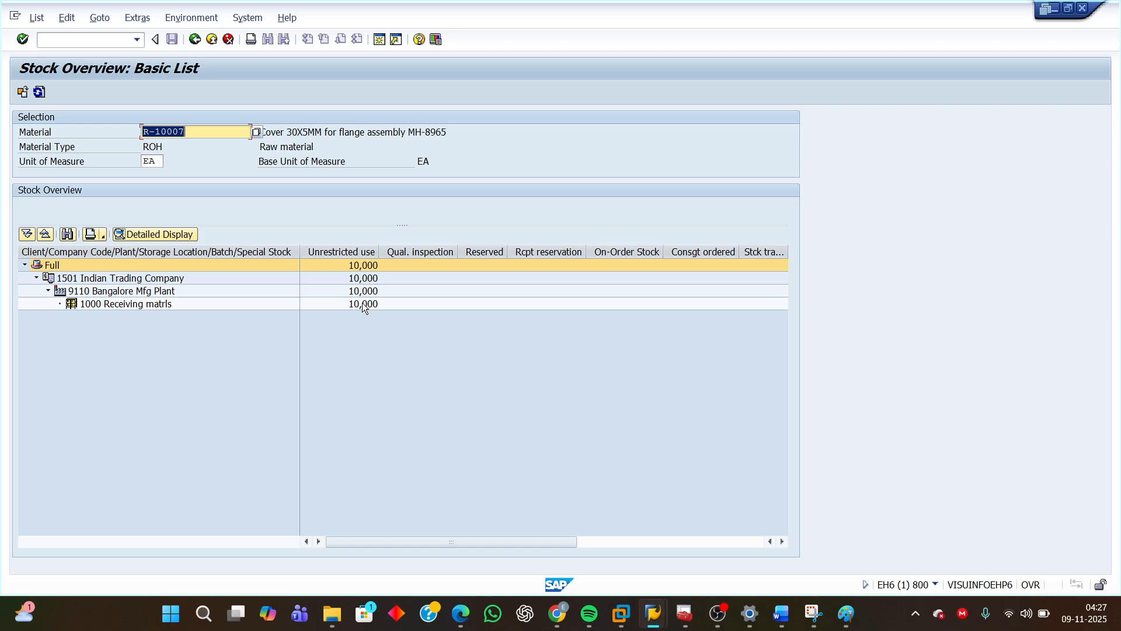
pyautogui.click(362, 303)
pyautogui.moveTo(204, 133); pyautogui.dragTo(102, 128)
pyautogui.click(98, 304)
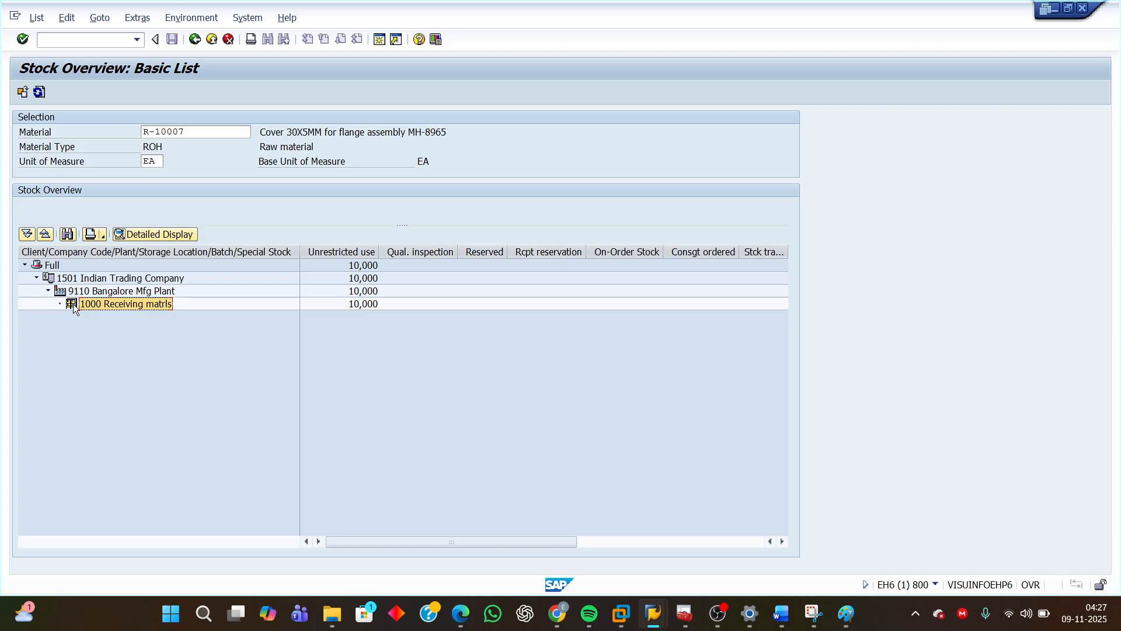
pyautogui.click(76, 291)
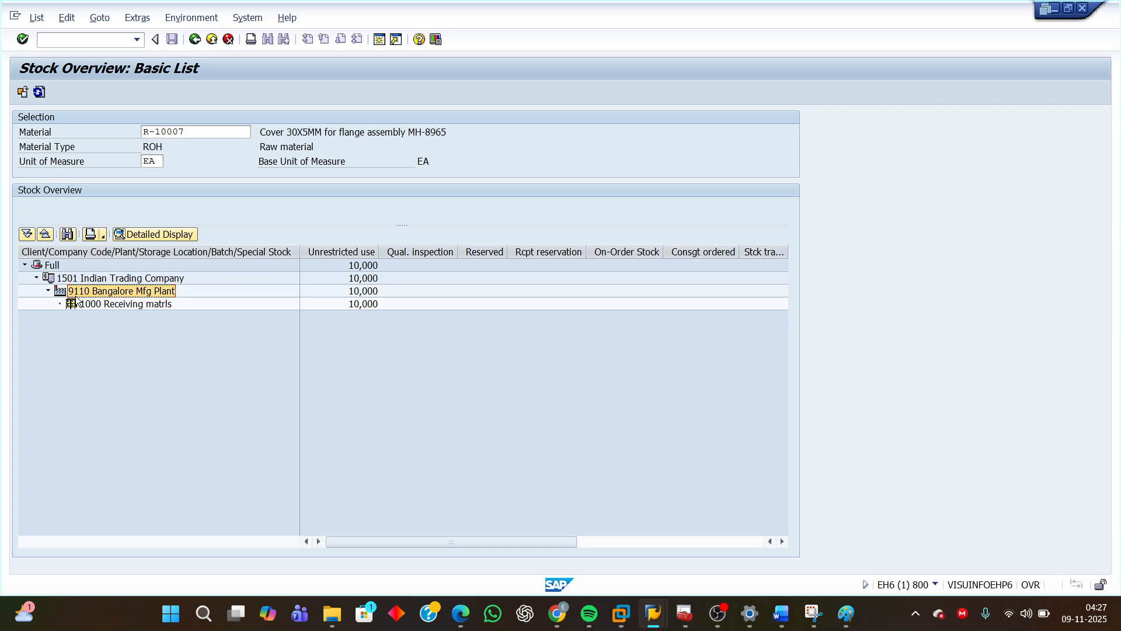
# Open a new session and start MIGO Goods Movement from the favourites.
pyautogui.click(378, 42)
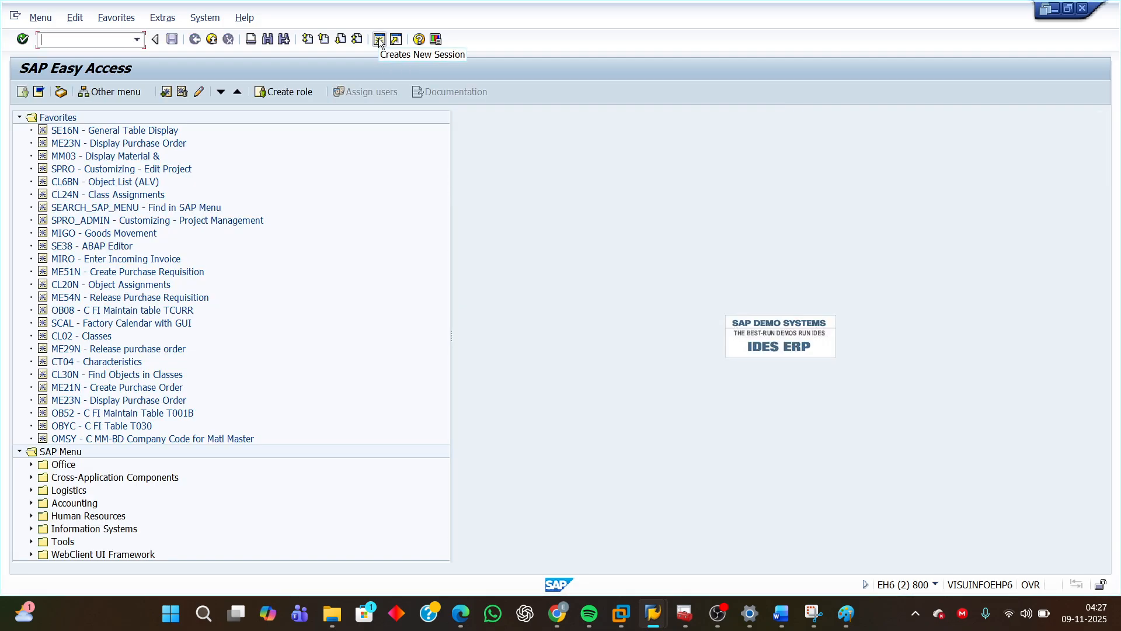
pyautogui.click(73, 234)
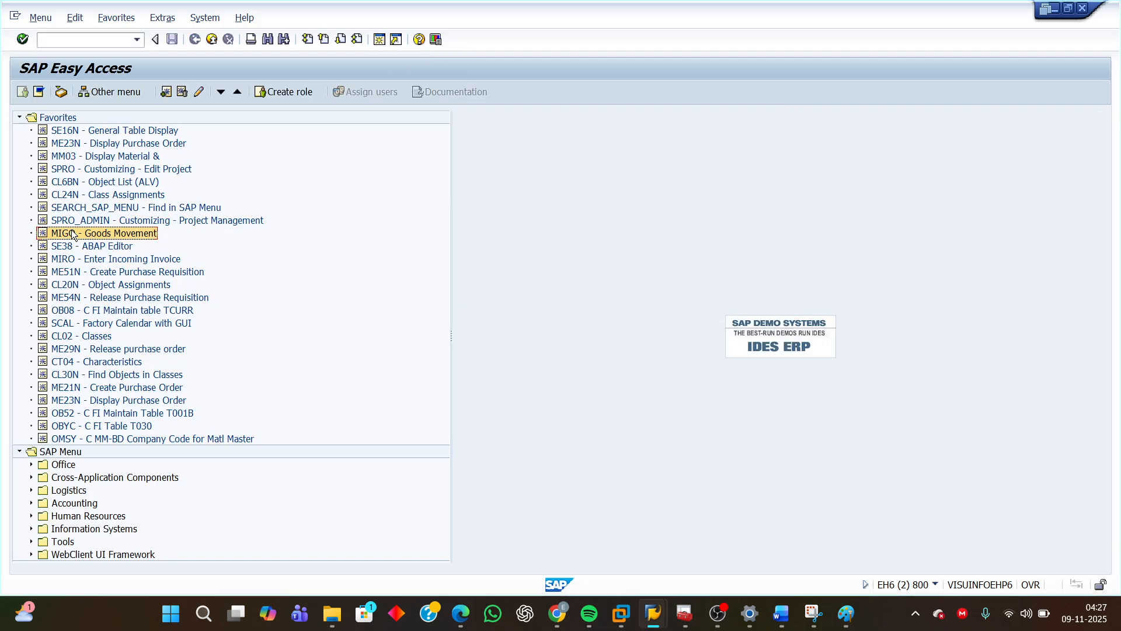
pyautogui.doubleClick(93, 233)
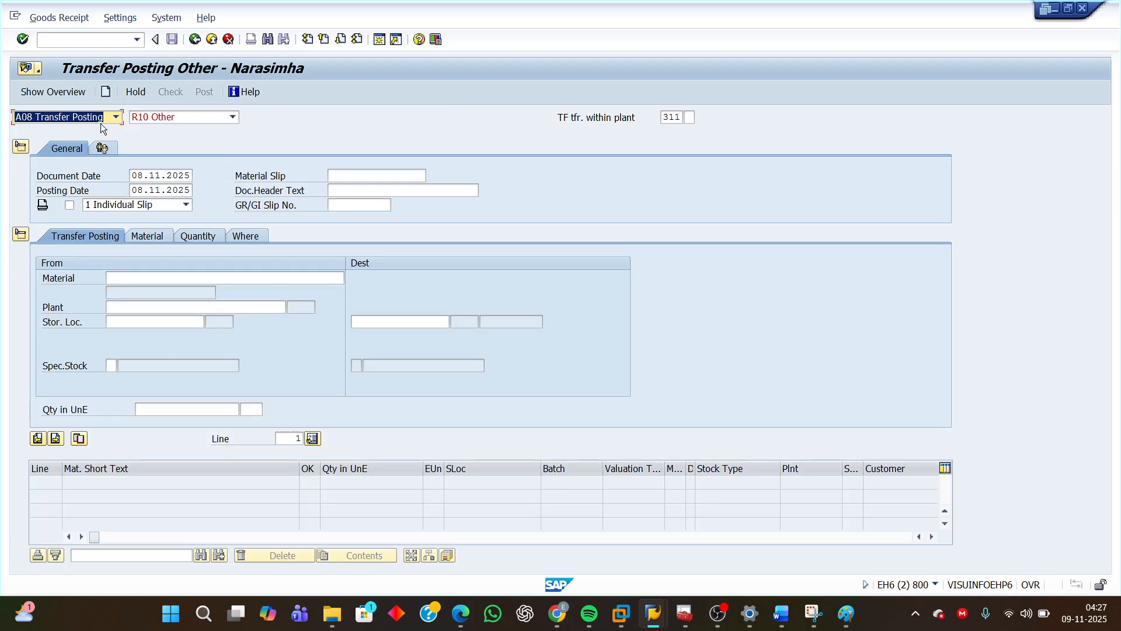
# Set the MIGO action to Remove from Storage with reference Other.
pyautogui.click(116, 117)
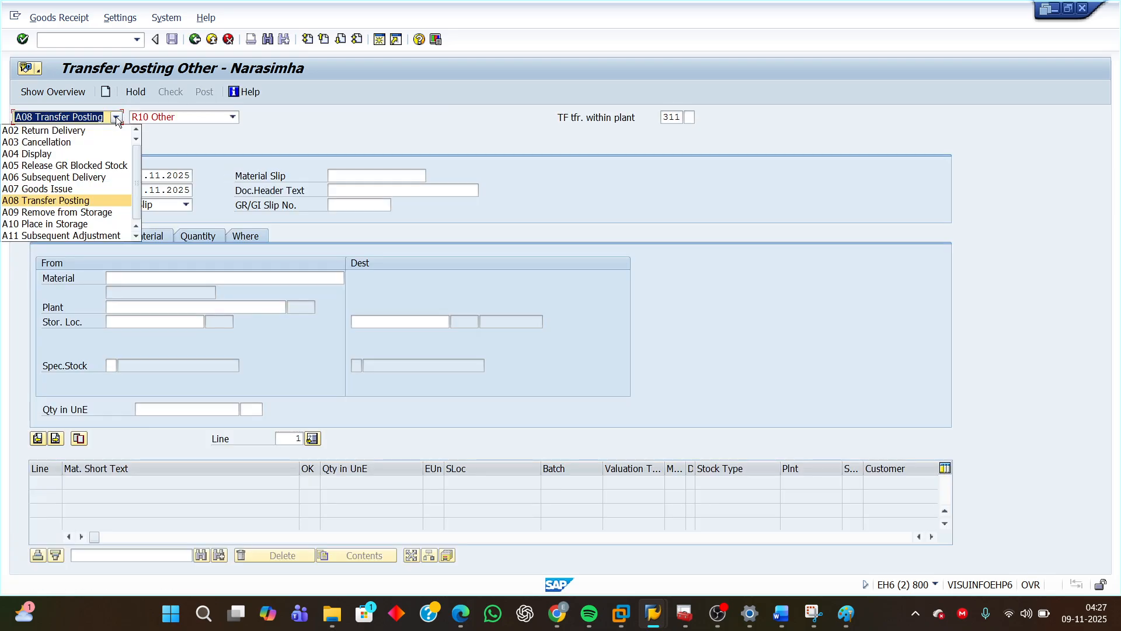
pyautogui.click(92, 212)
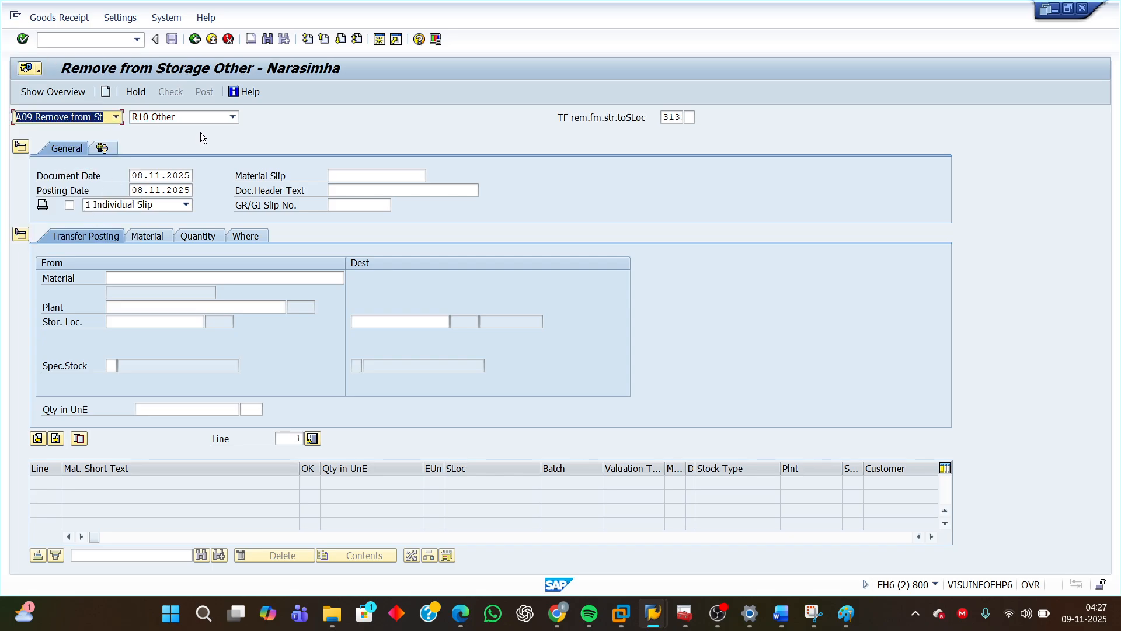
pyautogui.click(232, 117)
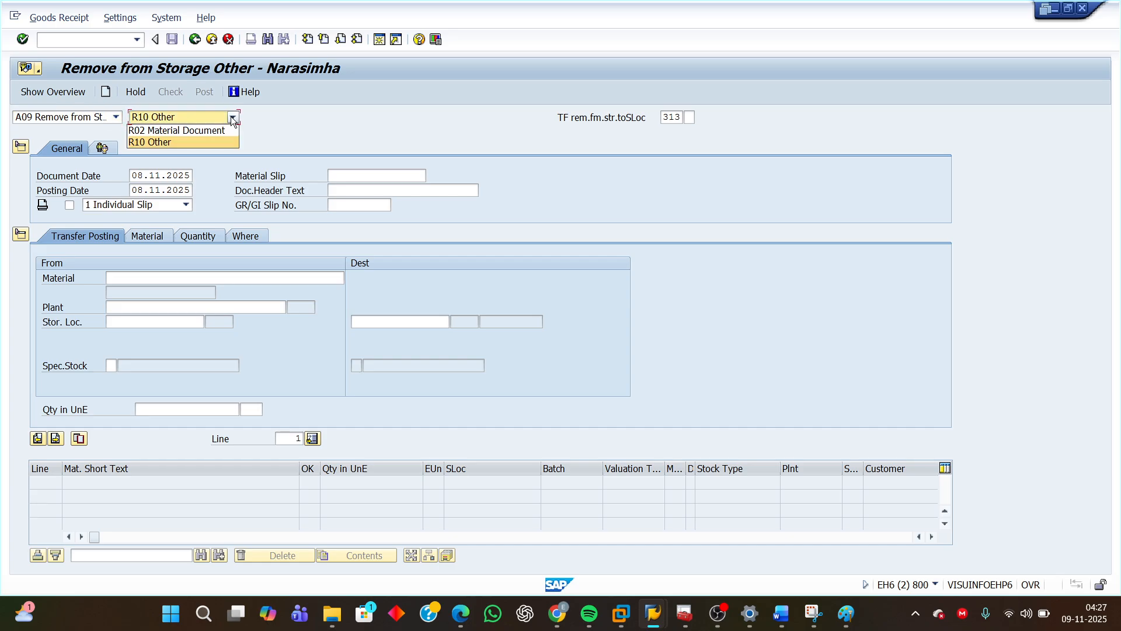
pyautogui.click(174, 144)
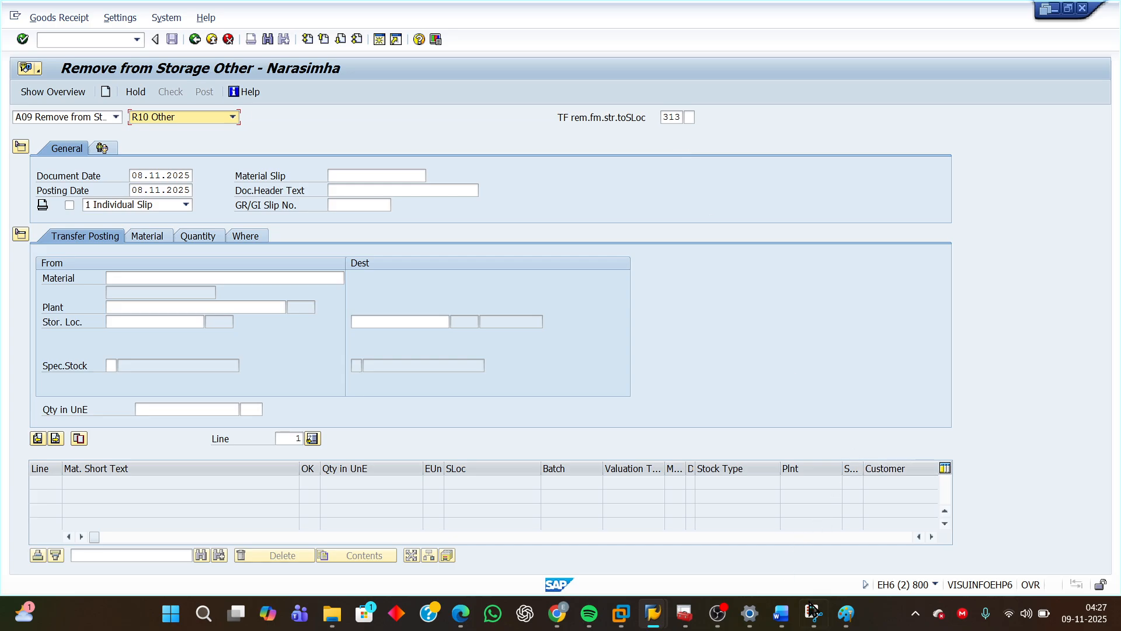
# Switch to the Word document and highlight the exercise requirement to use movement type 313 for removal.
pyautogui.moveTo(781, 613)
pyautogui.click(798, 554)
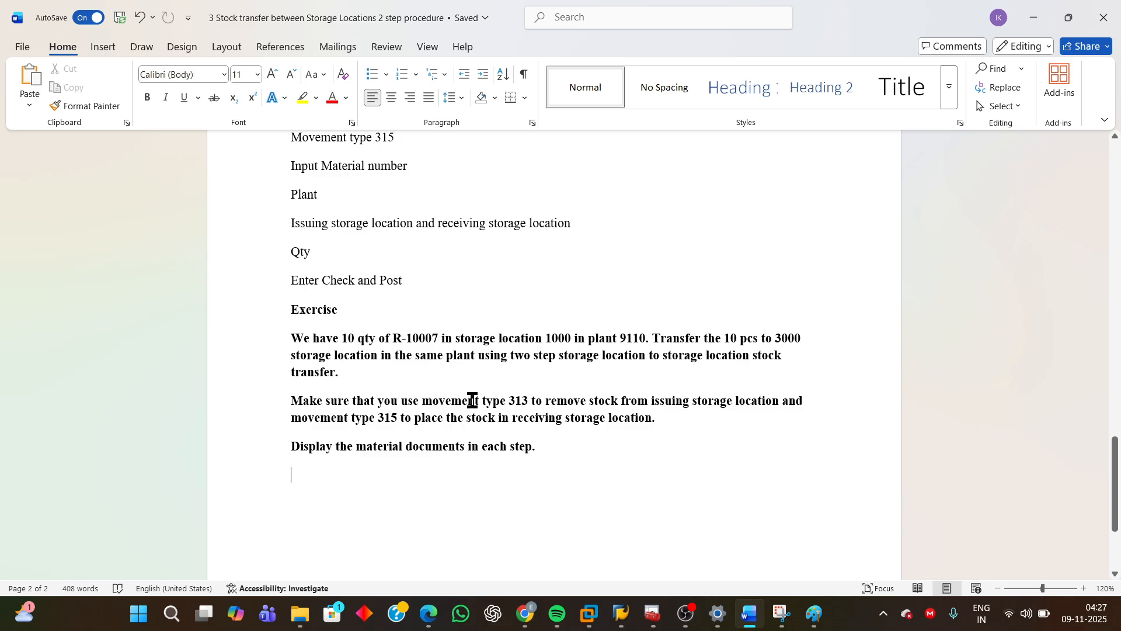
pyautogui.moveTo(479, 398); pyautogui.dragTo(724, 402)
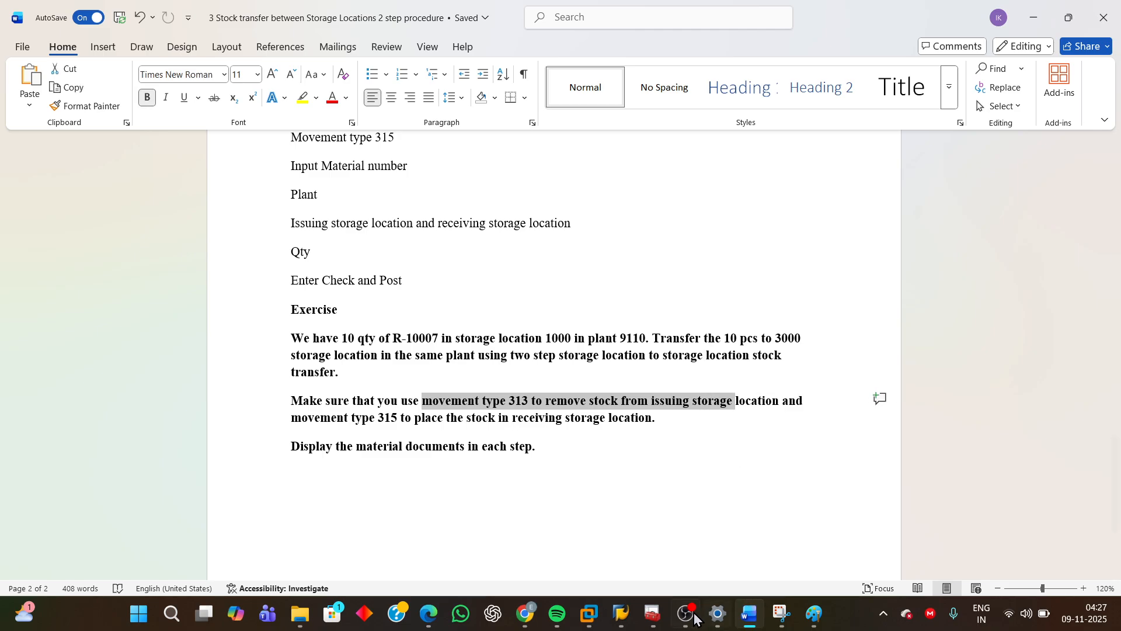
# Return to MIGO and select the movement type 313 field.
pyautogui.moveTo(621, 613)
pyautogui.click(749, 541)
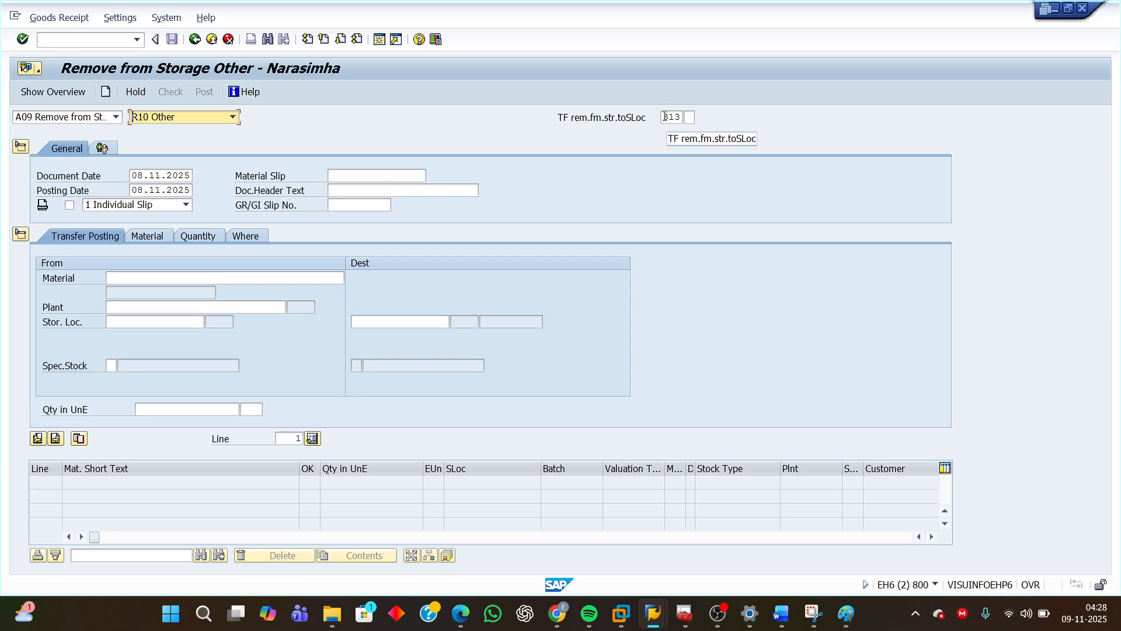
pyautogui.doubleClick(671, 116)
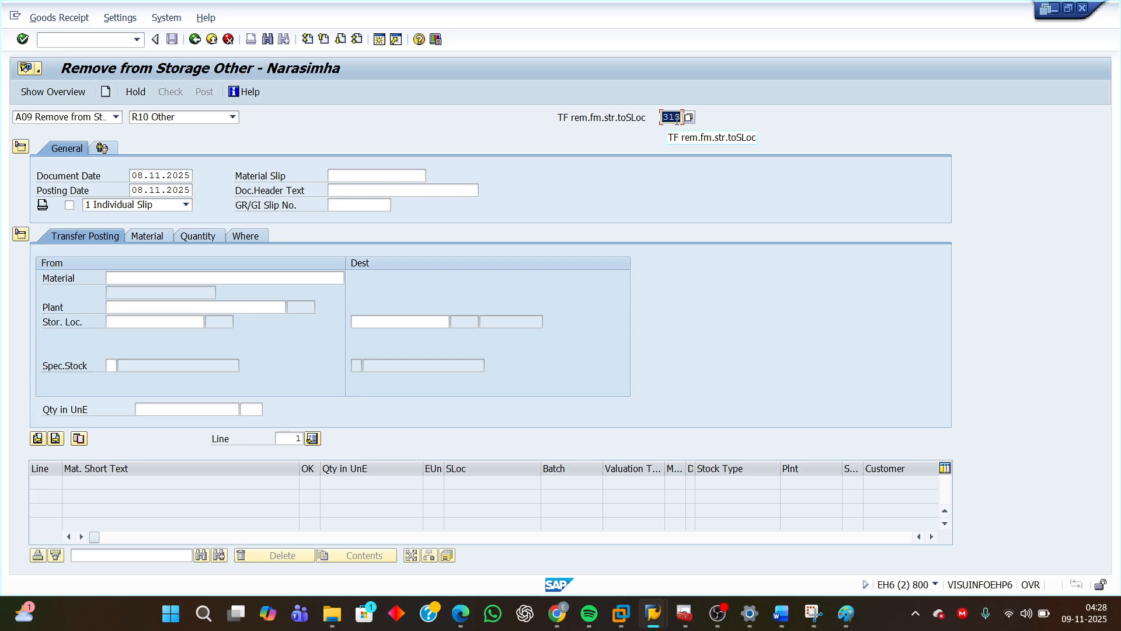
# Pick movement type 313 from the movement type value list and close the list.
pyautogui.click(676, 117)
pyautogui.click(690, 117)
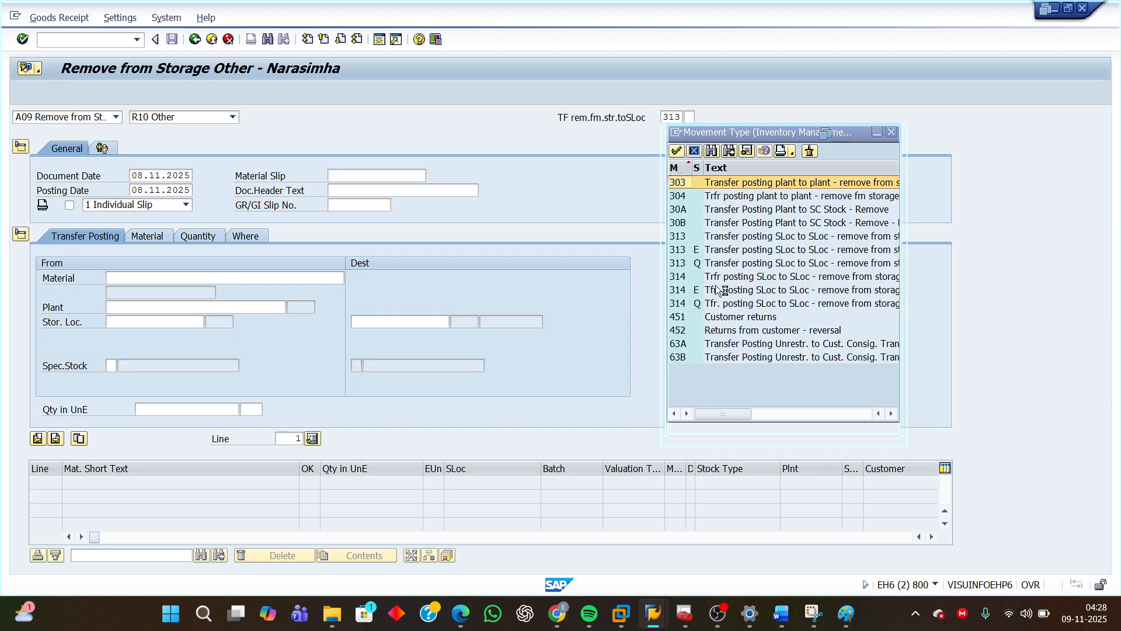
pyautogui.click(728, 238)
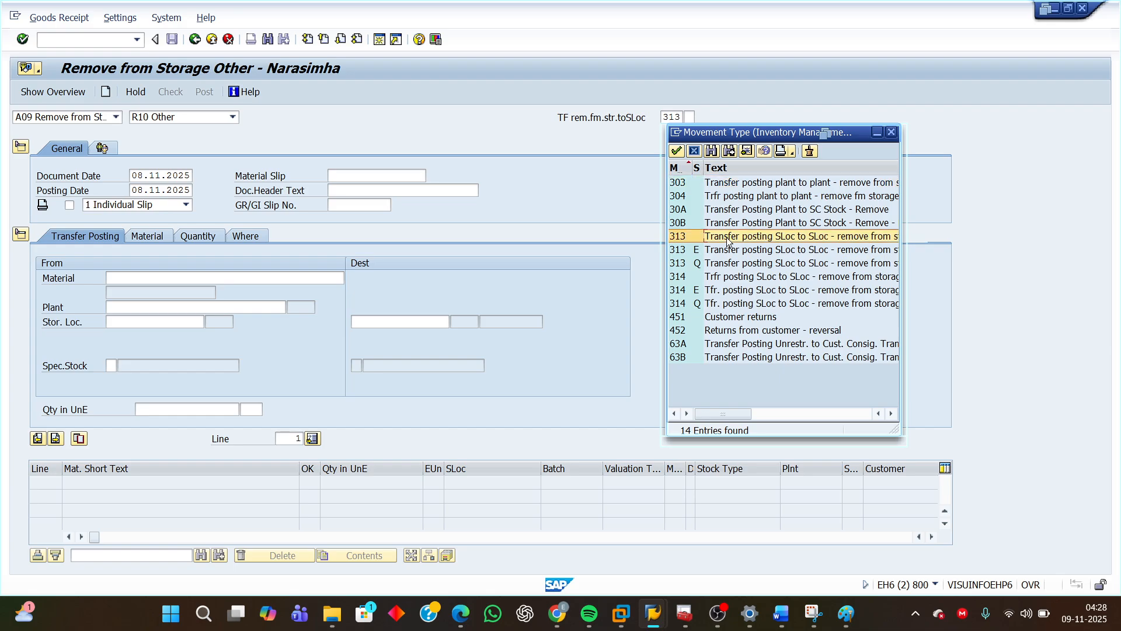
pyautogui.click(891, 132)
# Enter material R-10007, plant 9110 and issuing storage location 1000 in the source data.
pyautogui.click(154, 280)
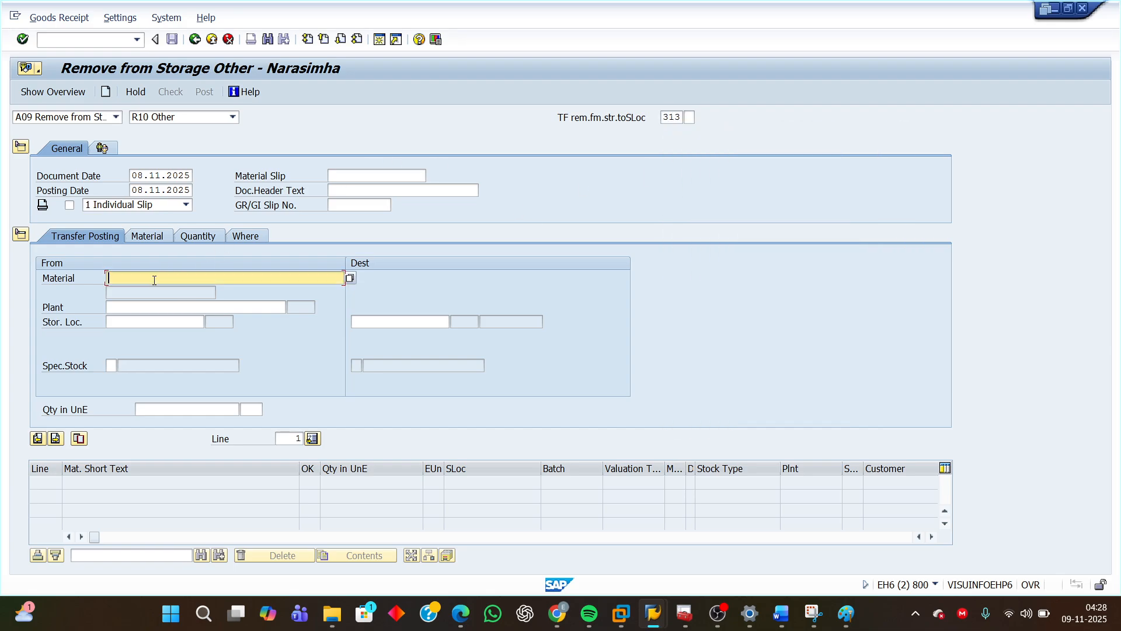
pyautogui.write('R')
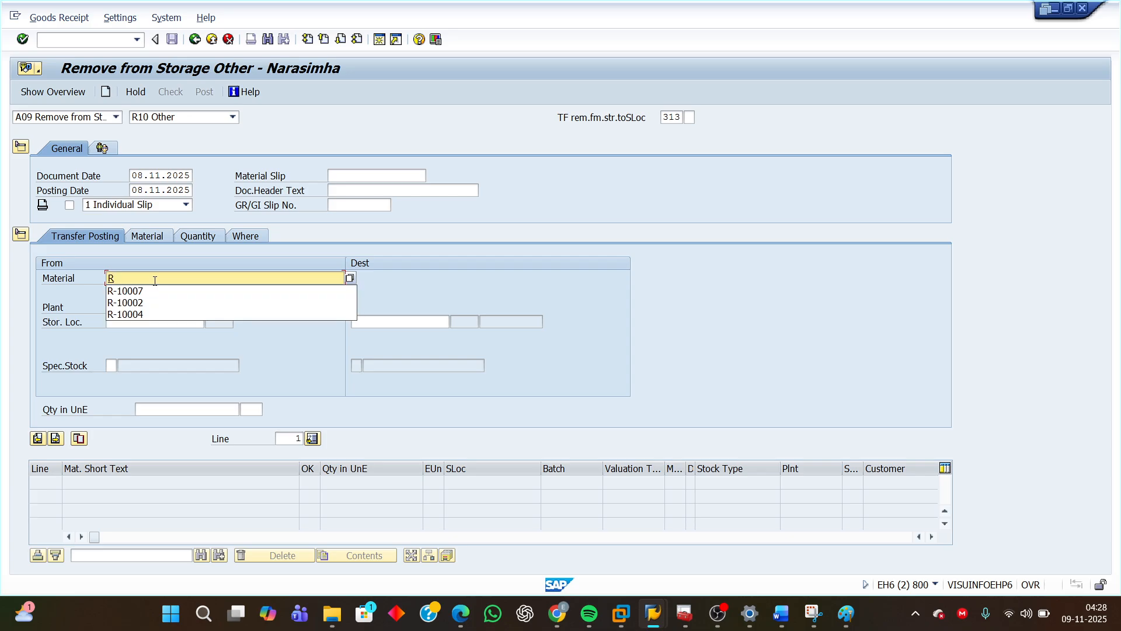
pyautogui.click(141, 290)
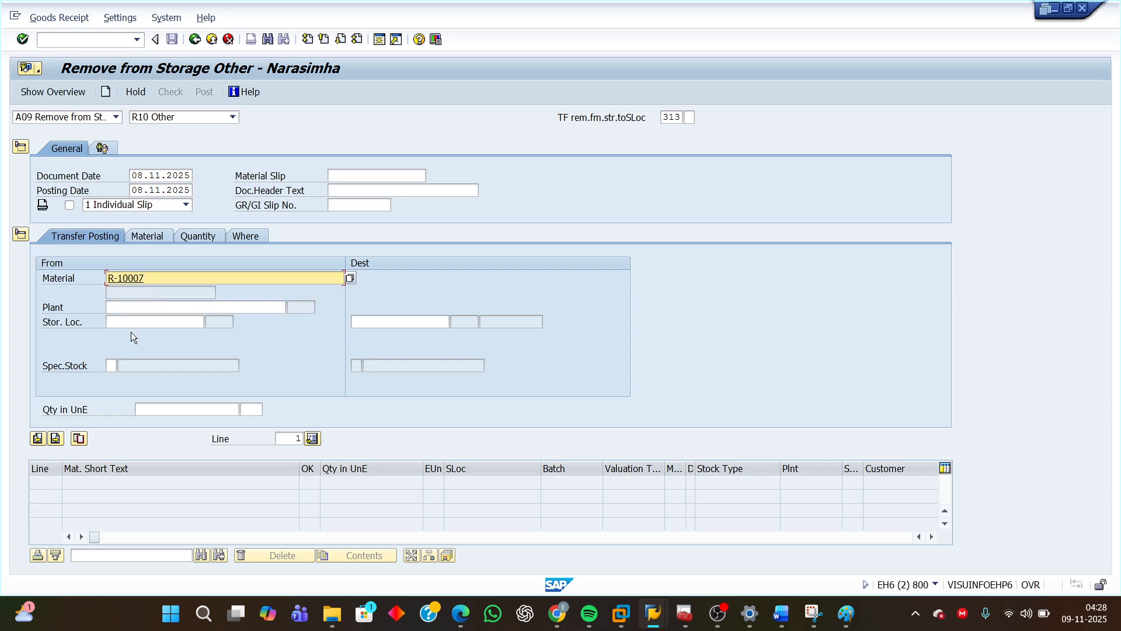
pyautogui.click(133, 308)
pyautogui.write('9')
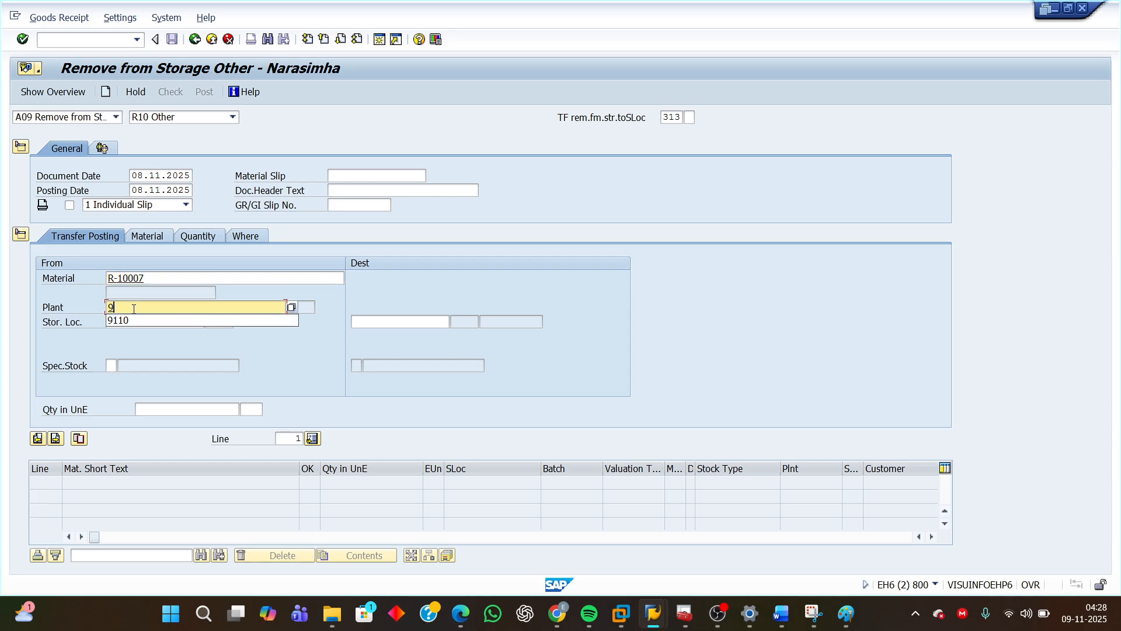
pyautogui.click(124, 320)
pyautogui.click(125, 320)
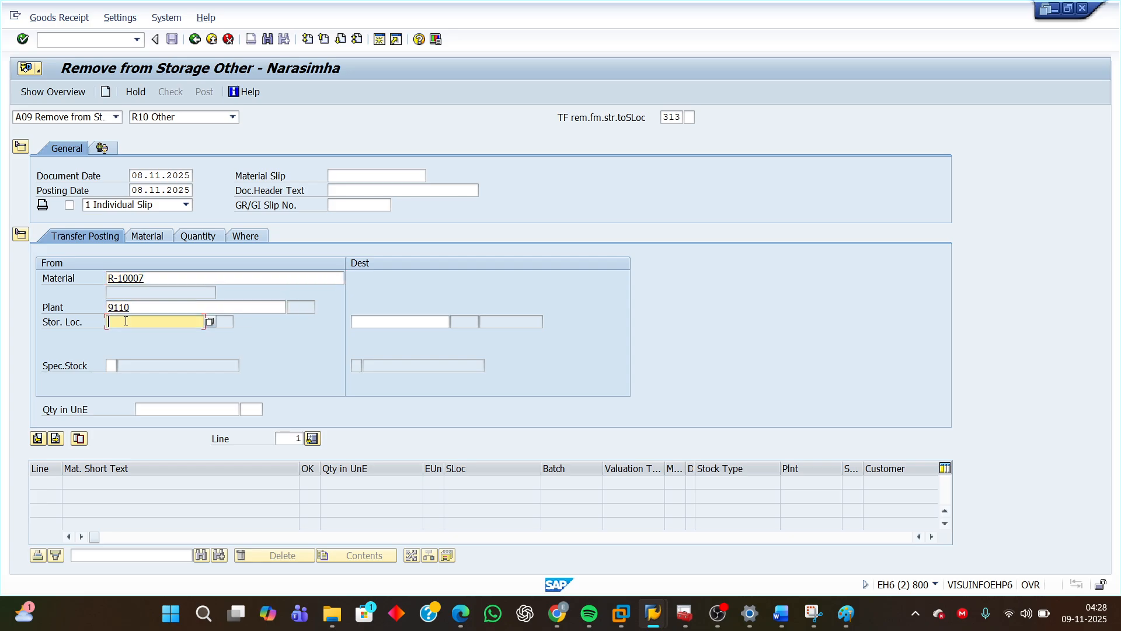
pyautogui.write('1')
pyautogui.click(117, 338)
# Set the destination storage location to 3000.
pyautogui.click(369, 322)
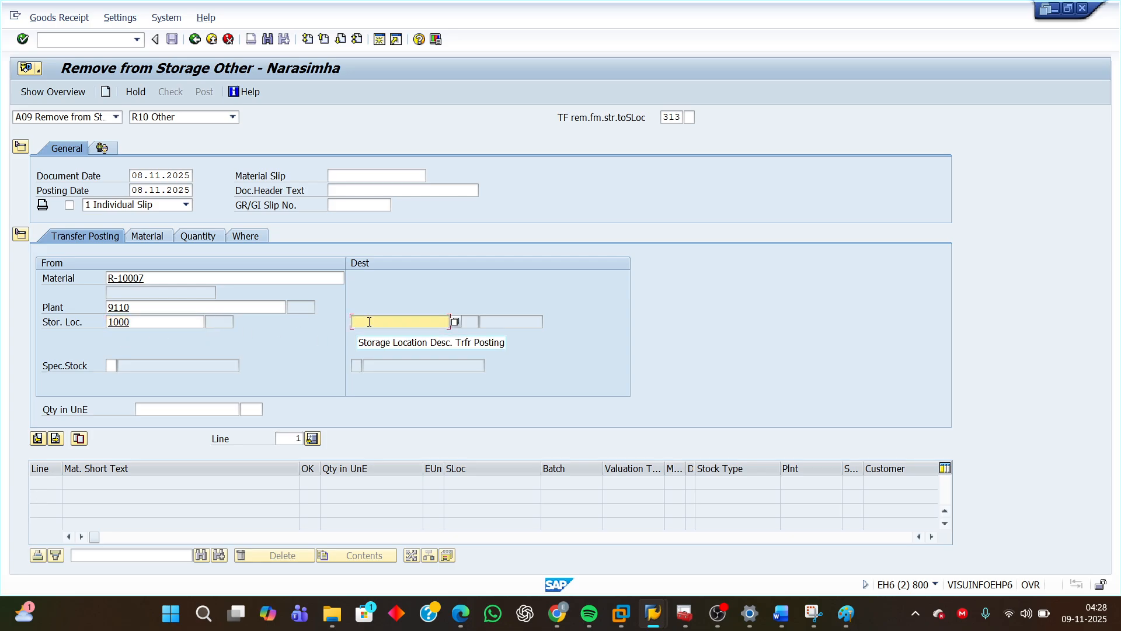
pyautogui.write('3')
pyautogui.click(366, 333)
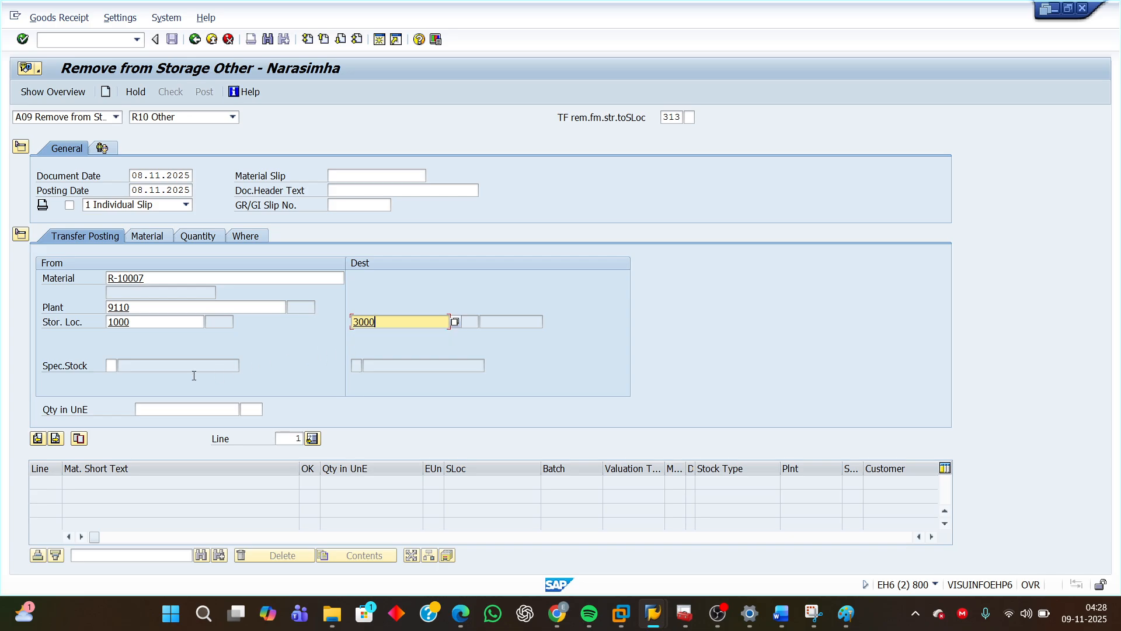
# Enter a quantity of 10, then check and post the removal document.
pyautogui.click(160, 407)
pyautogui.write('10')
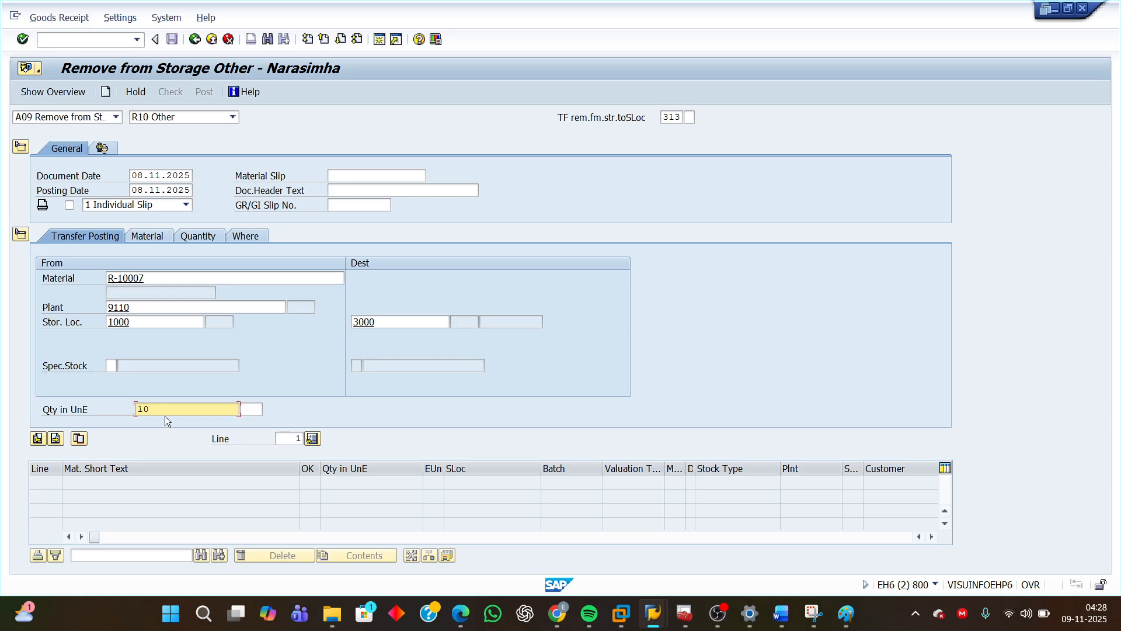
pyautogui.press('Return')
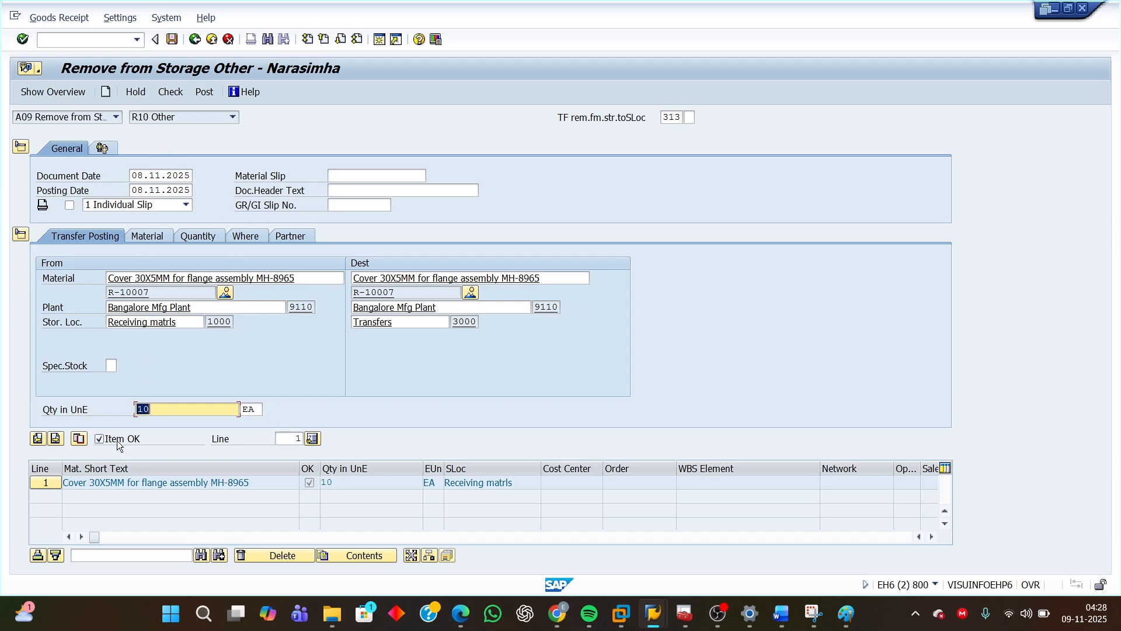
pyautogui.click(174, 94)
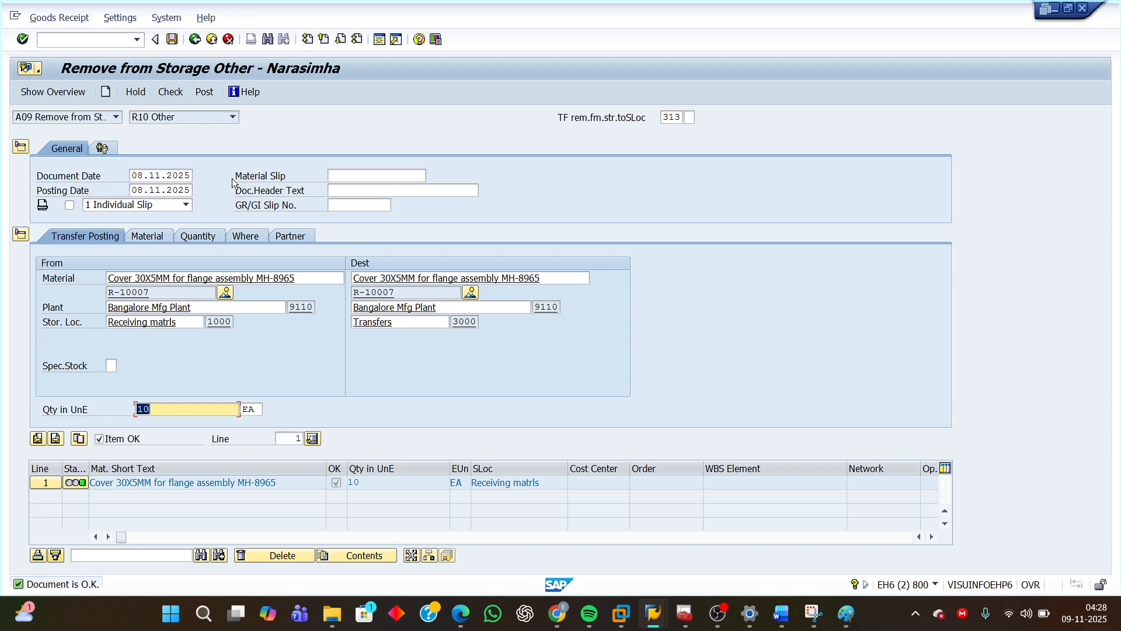
pyautogui.click(205, 93)
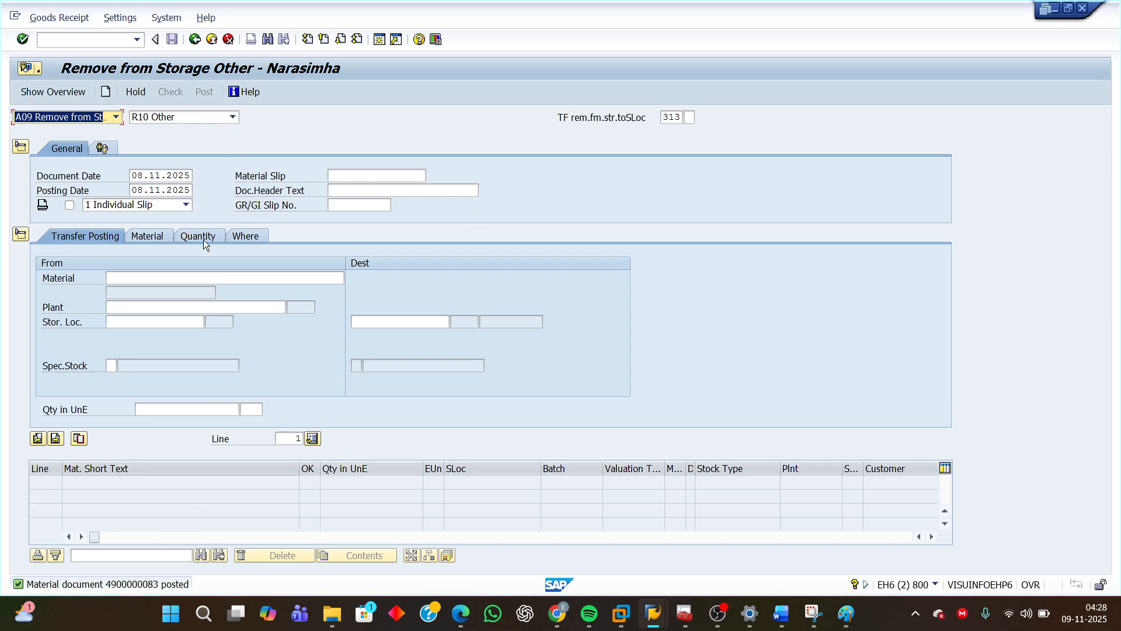
# Switch the action to Display and open the just-posted material document.
pyautogui.press('Delete')
pyautogui.click(117, 118)
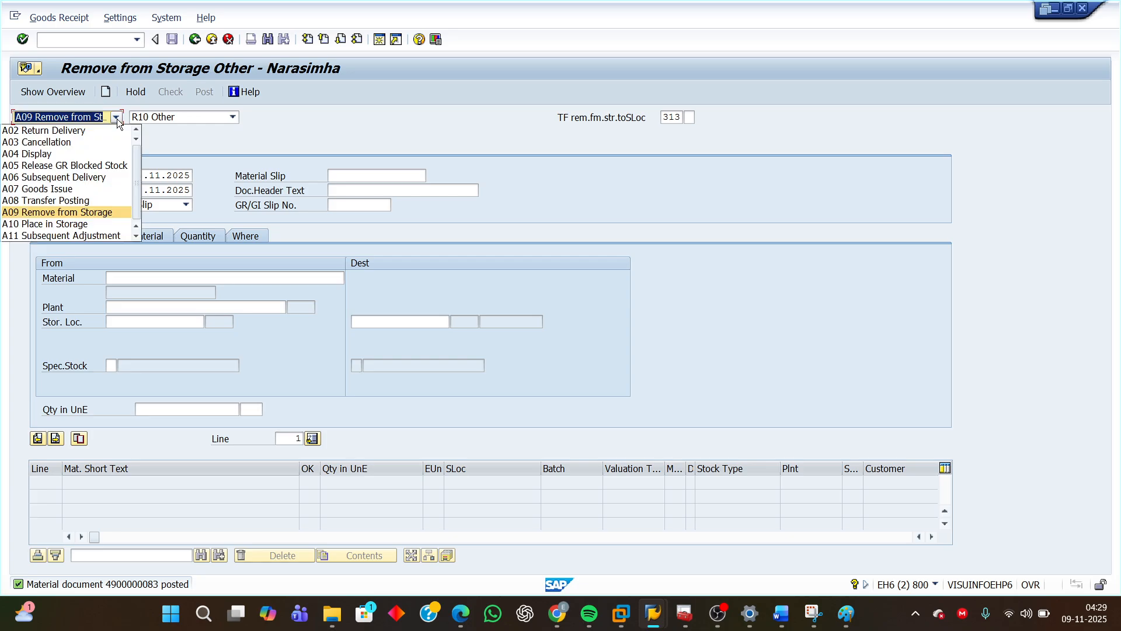
pyautogui.click(69, 156)
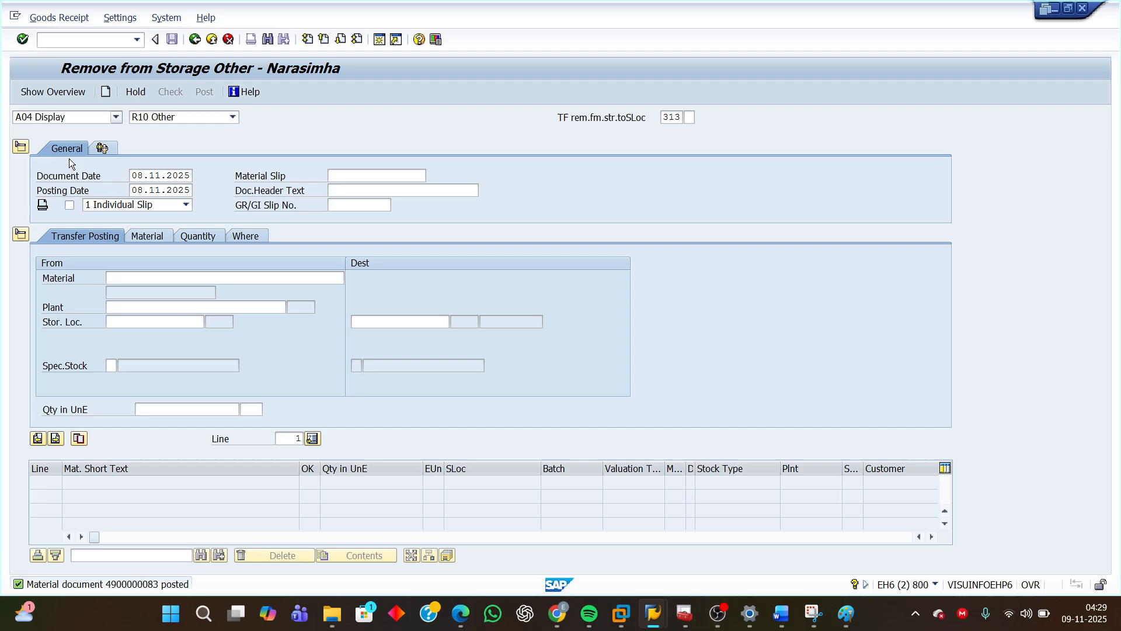
pyautogui.click(251, 117)
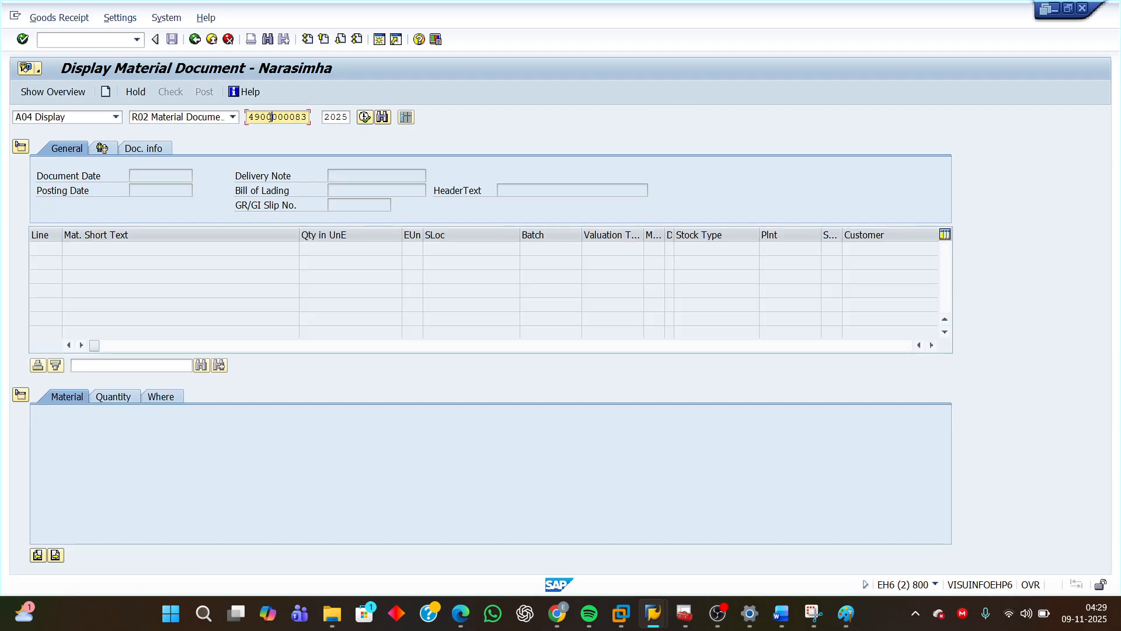
pyautogui.moveTo(249, 117); pyautogui.dragTo(304, 117)
pyautogui.click(295, 116)
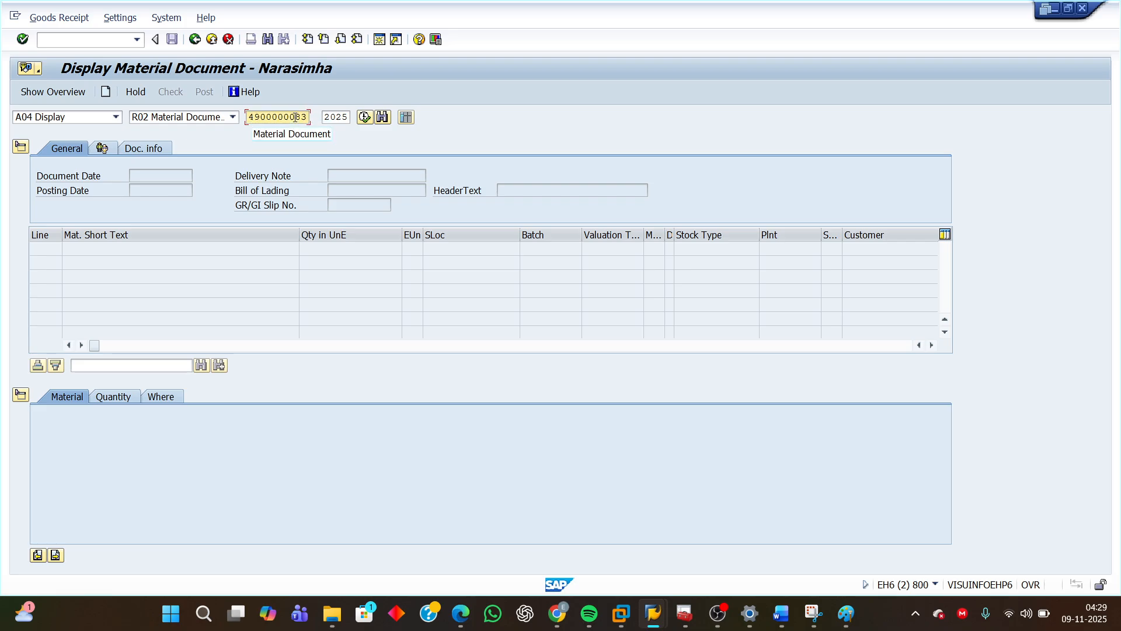
pyautogui.press('Return')
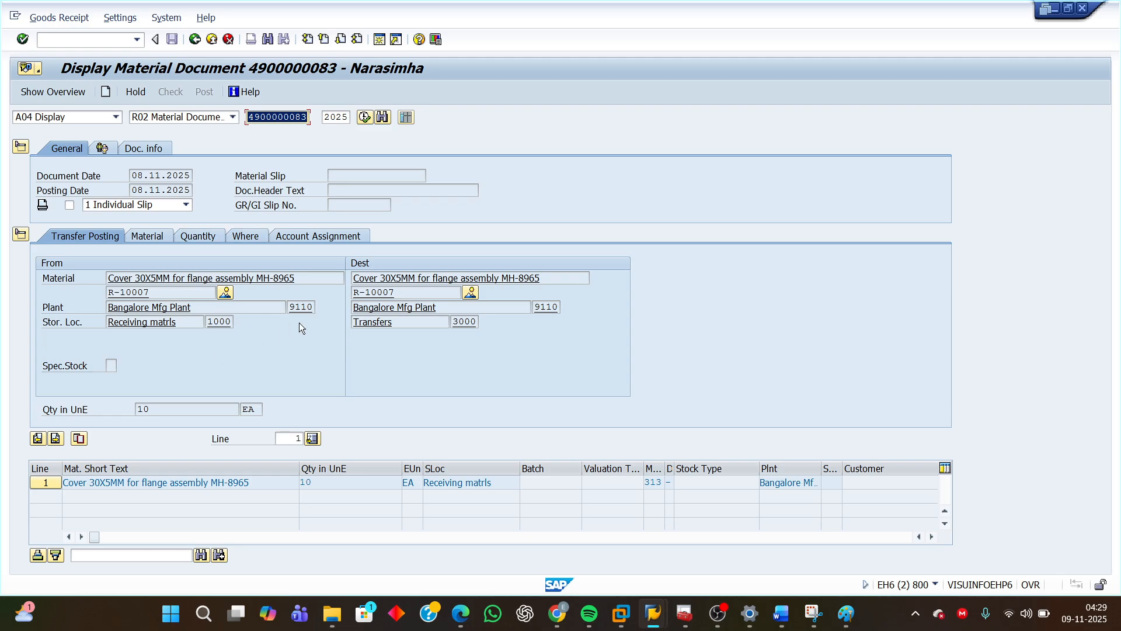
# Examine the displayed document's quantity, storage locations and movement type in the item line.
pyautogui.doubleClick(170, 411)
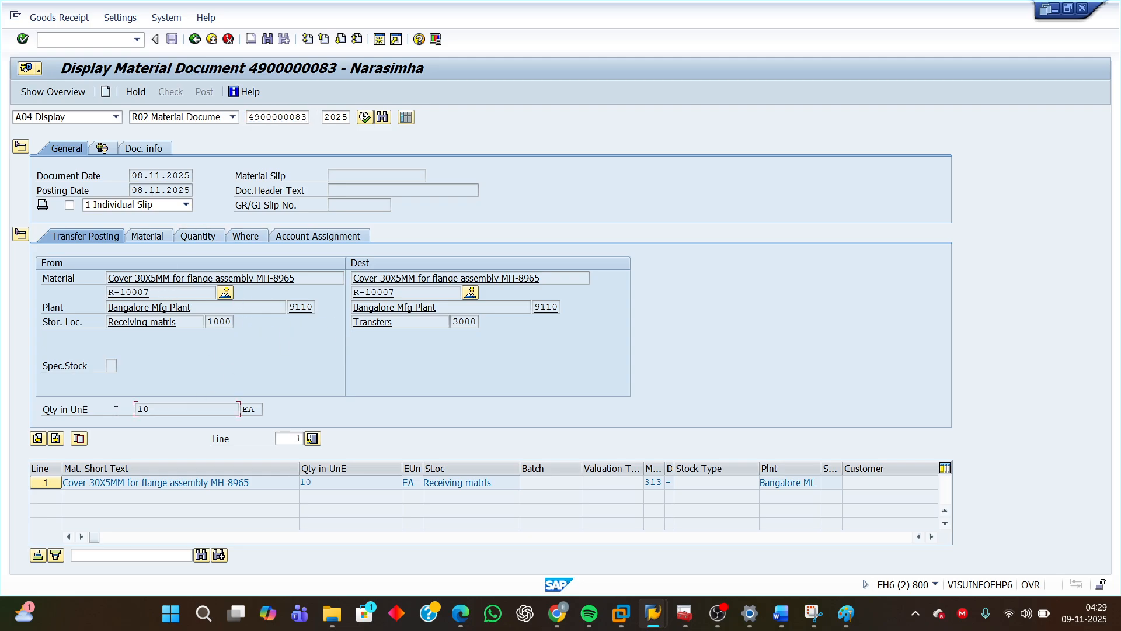
pyautogui.doubleClick(210, 322)
pyautogui.doubleClick(465, 322)
pyautogui.moveTo(657, 483); pyautogui.dragTo(647, 484)
pyautogui.moveTo(690, 481); pyautogui.dragTo(692, 483)
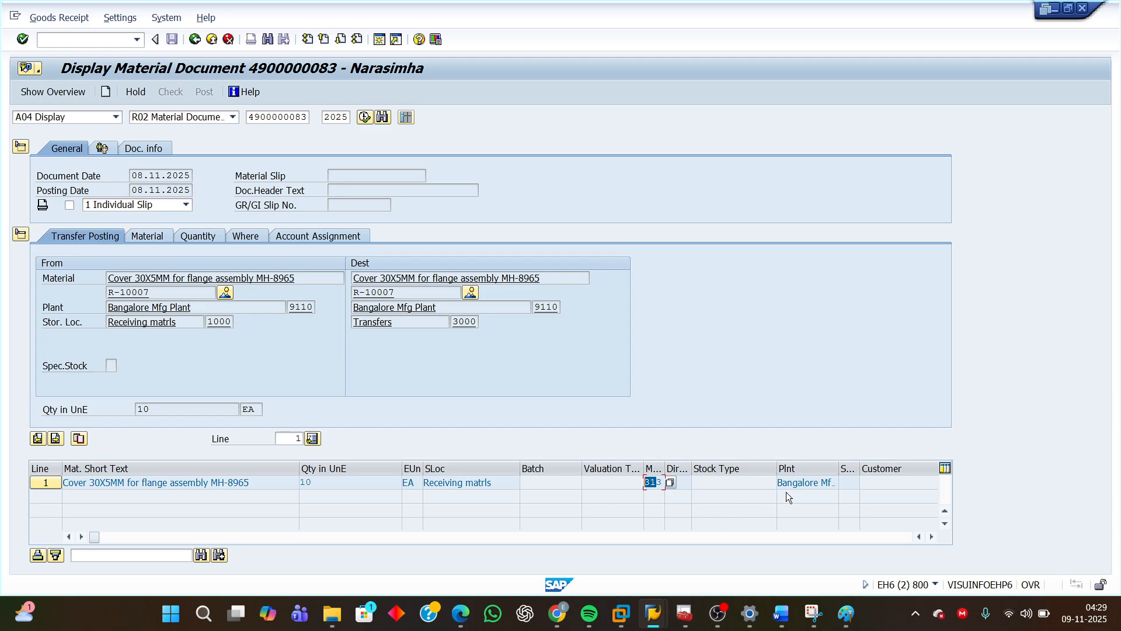
pyautogui.click(850, 483)
pyautogui.click(679, 483)
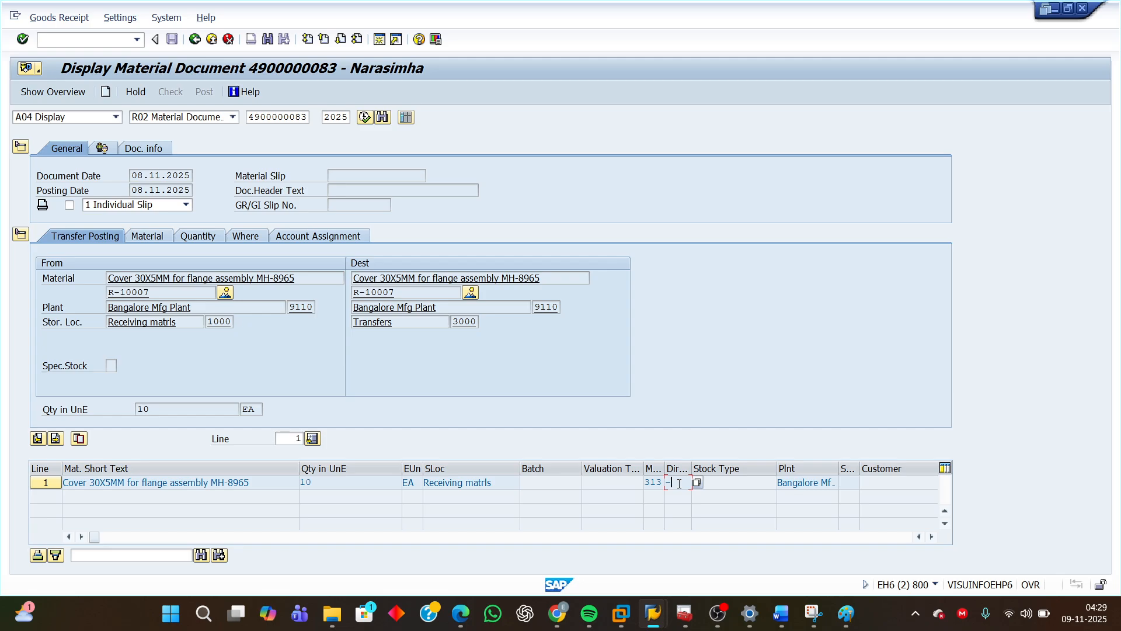
# Switch to the Word document and highlight the requirement to use movement type 315 for placing stock.
pyautogui.moveTo(780, 613)
pyautogui.click(783, 570)
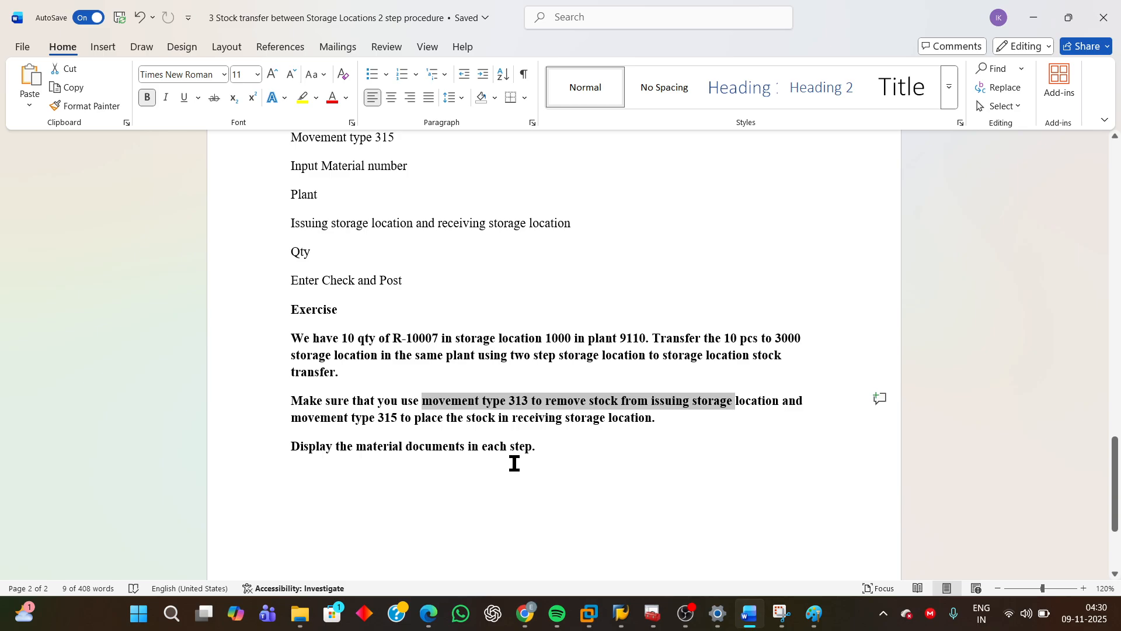
pyautogui.click(449, 471)
pyautogui.moveTo(382, 418); pyautogui.dragTo(446, 418)
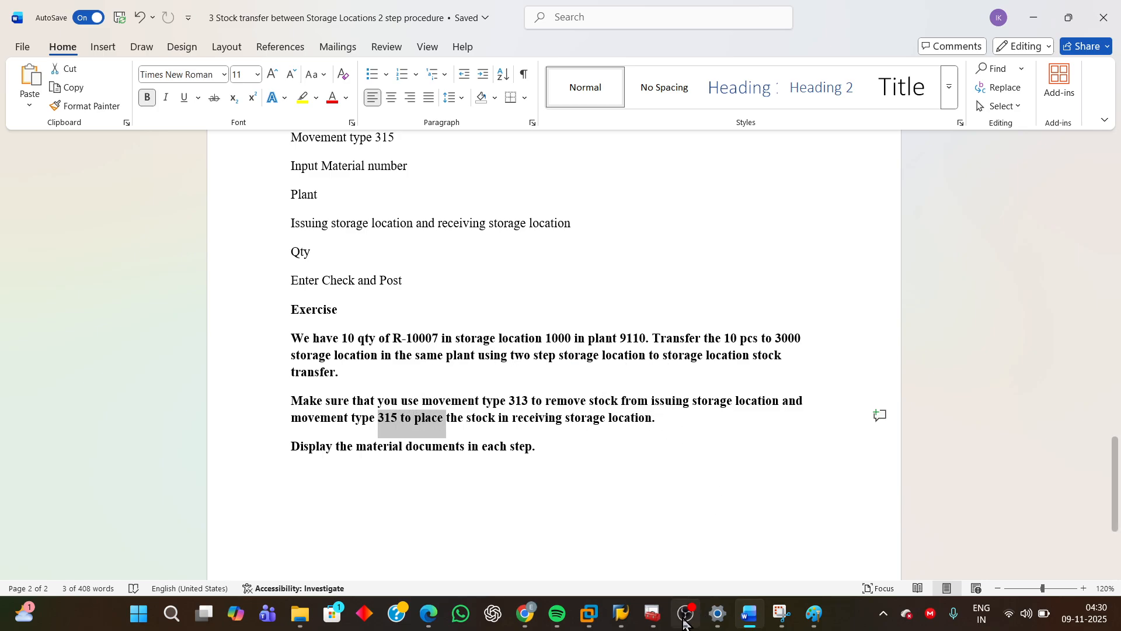
# Return to SAP, go back to the main menu and restart MIGO Goods Movement from the favourites.
pyautogui.moveTo(621, 613)
pyautogui.click(746, 536)
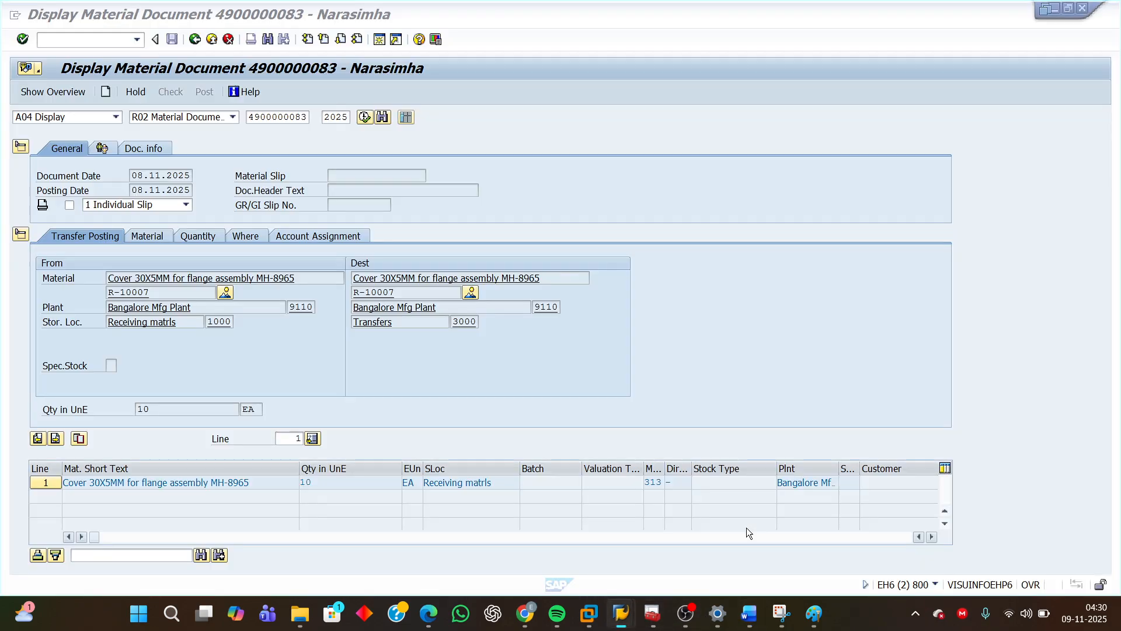
pyautogui.click(149, 116)
pyautogui.click(149, 117)
pyautogui.click(195, 39)
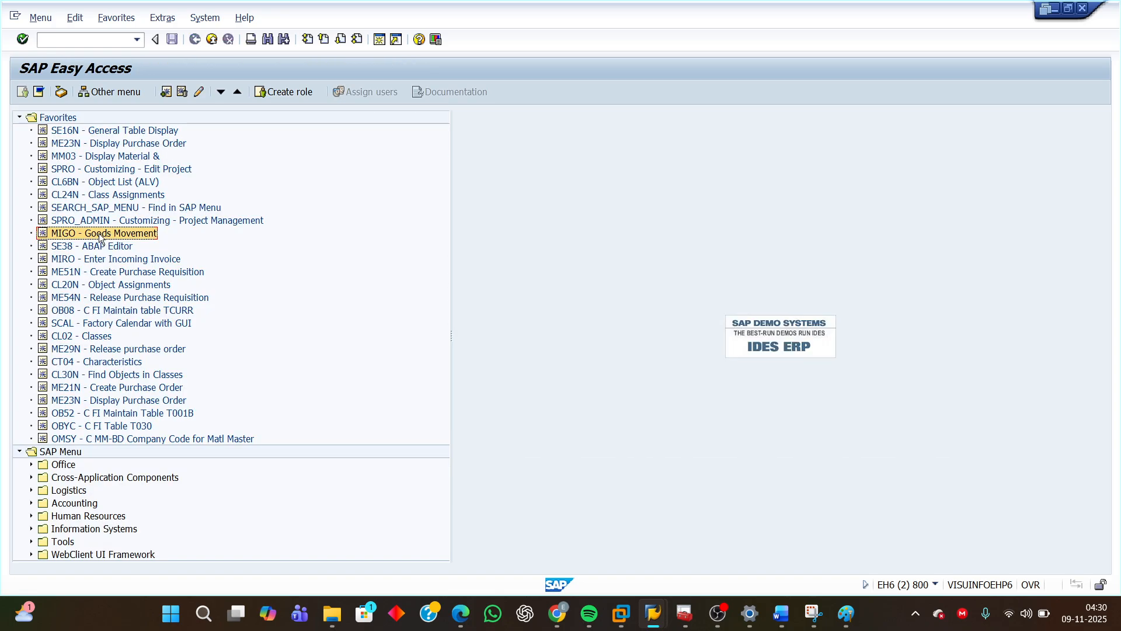
pyautogui.doubleClick(99, 233)
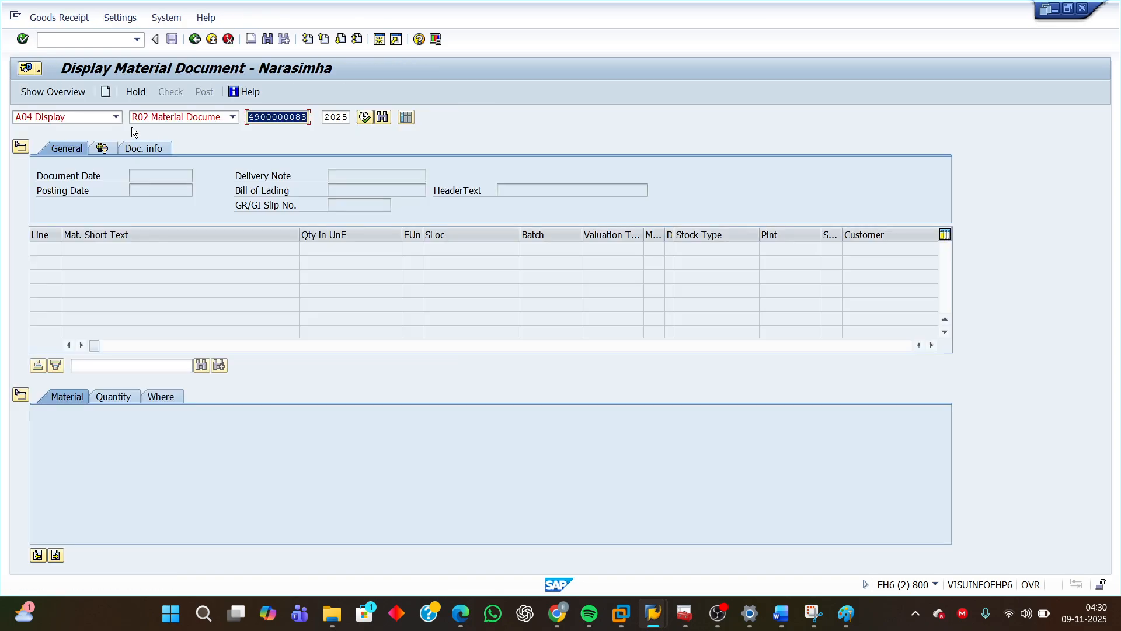
# Set the MIGO action to Place in Storage and load the posted removal material document.
pyautogui.click(116, 116)
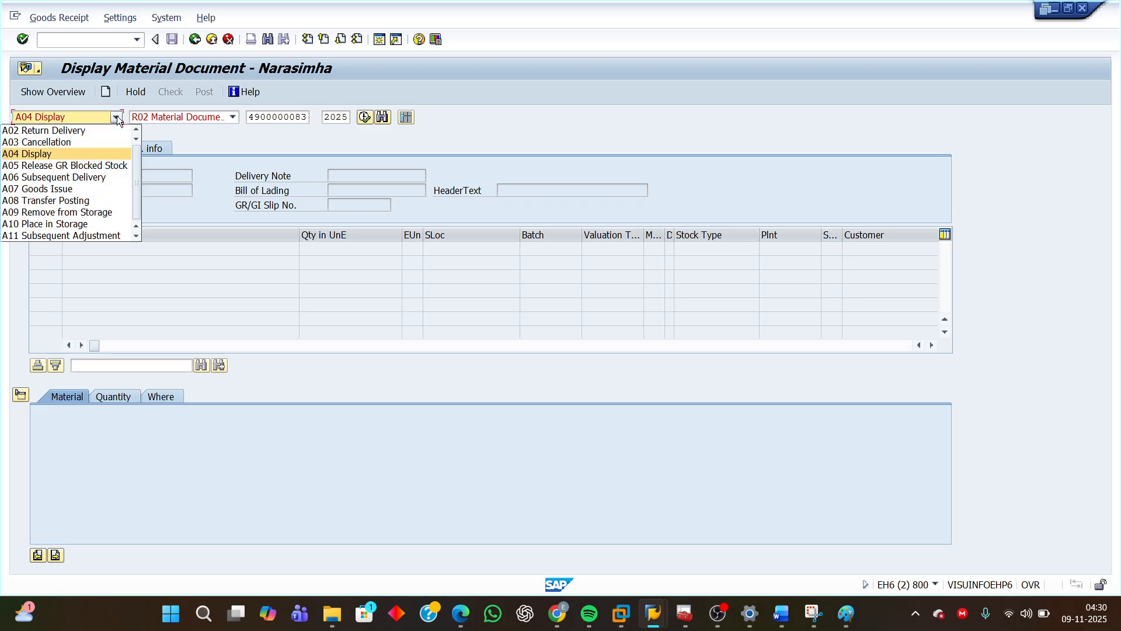
pyautogui.click(51, 224)
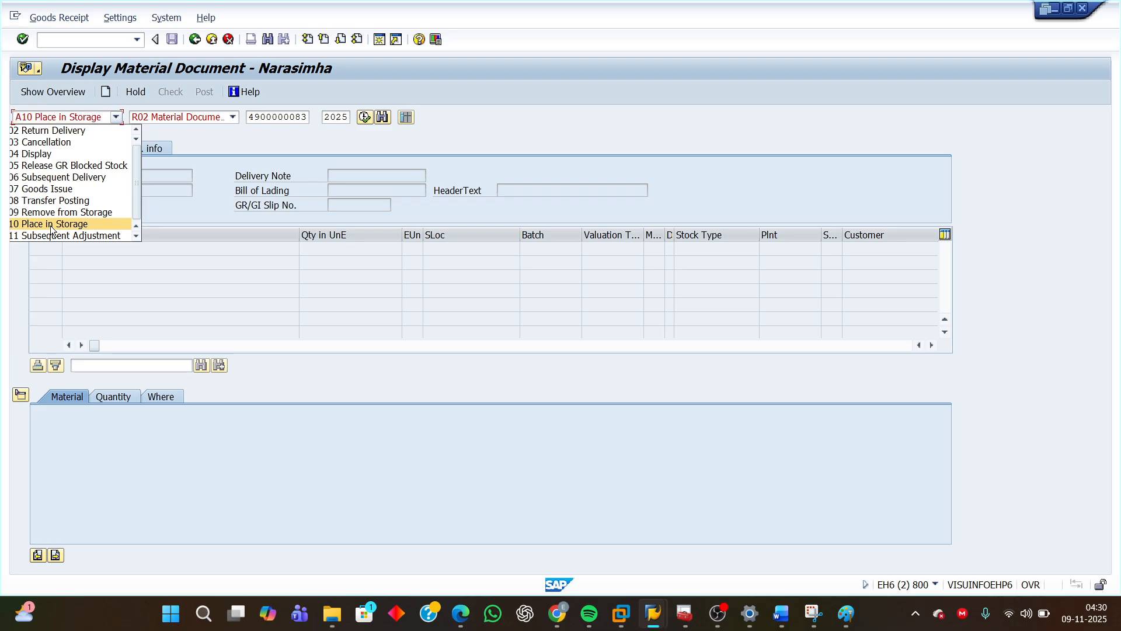
pyautogui.click(274, 117)
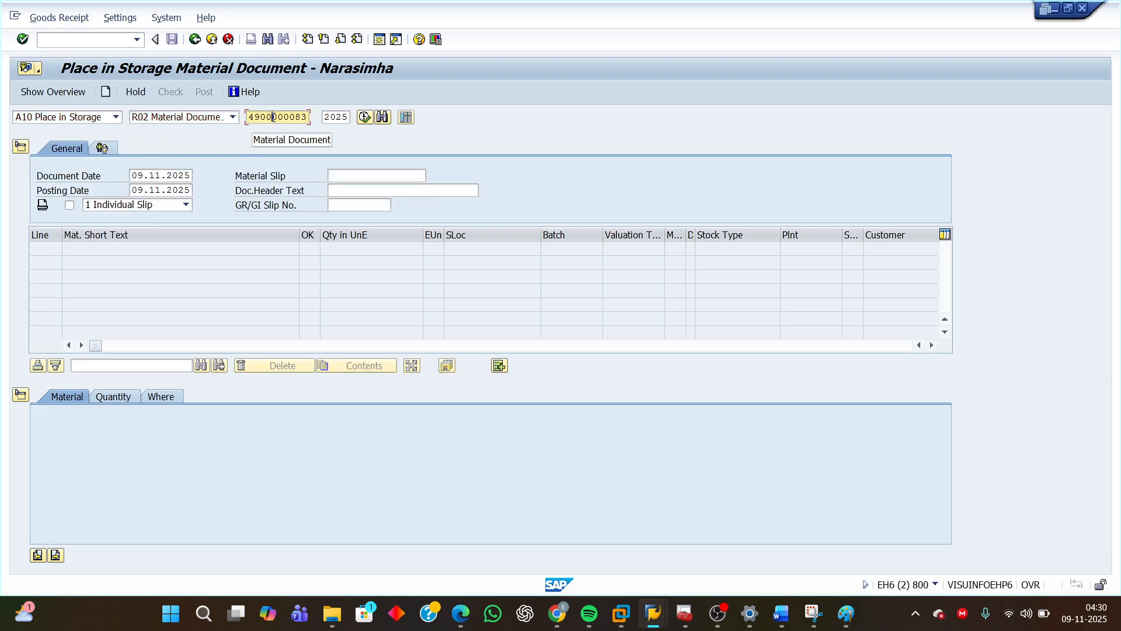
pyautogui.moveTo(248, 117); pyautogui.dragTo(308, 117)
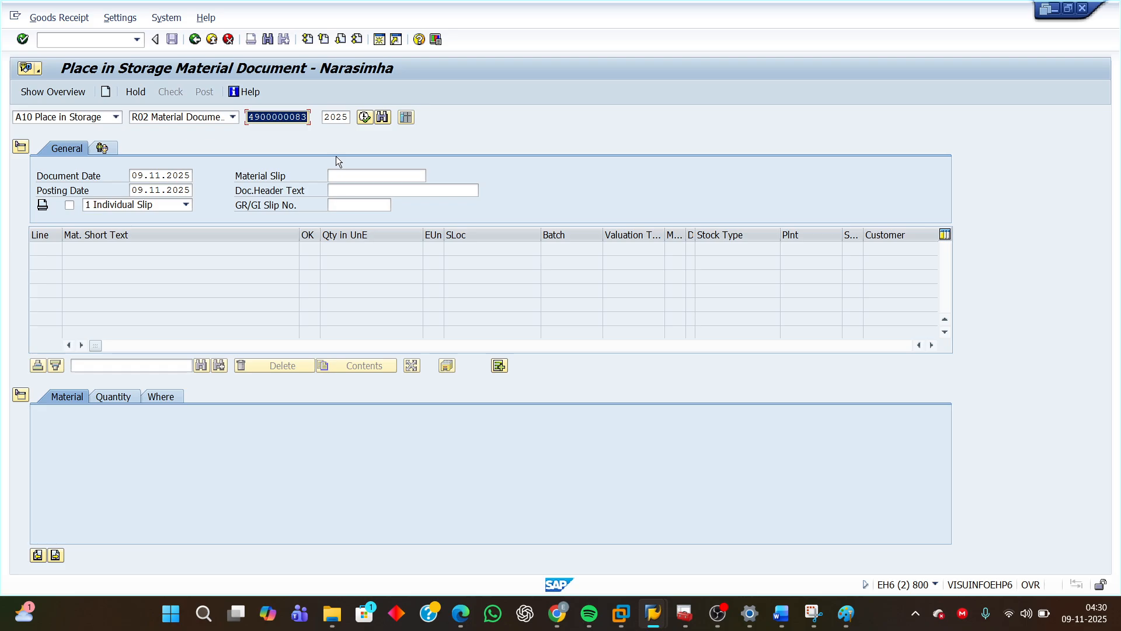
pyautogui.press('Return')
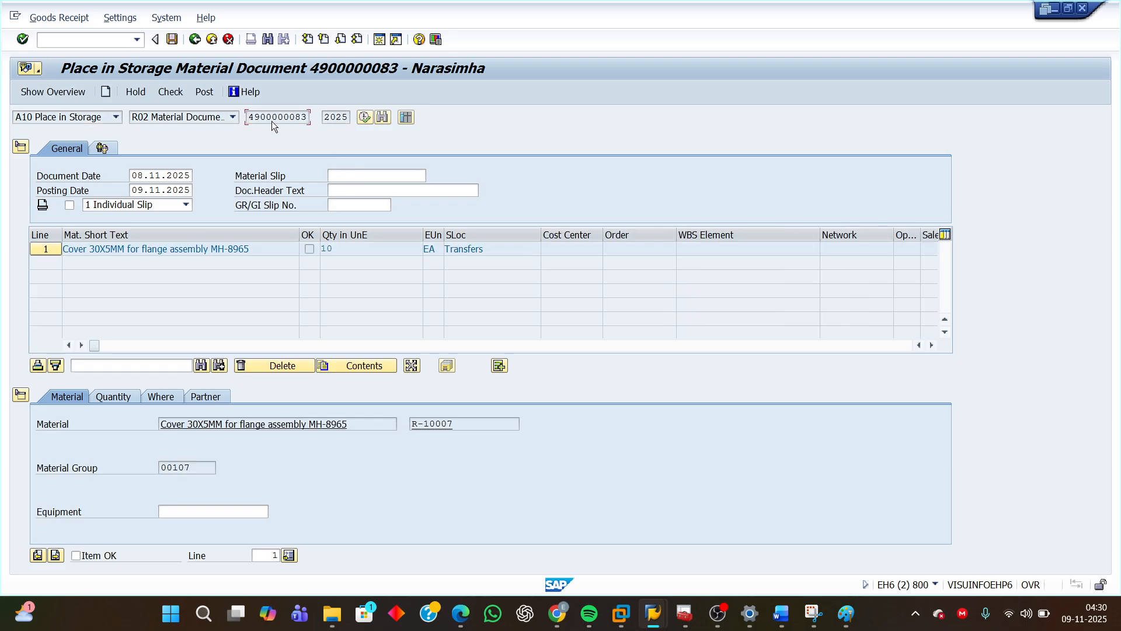
# Review the loaded item's material, quantity and destination plant and storage location details.
pyautogui.moveTo(253, 117); pyautogui.dragTo(316, 119)
pyautogui.moveTo(459, 423); pyautogui.dragTo(347, 424)
pyautogui.click(113, 397)
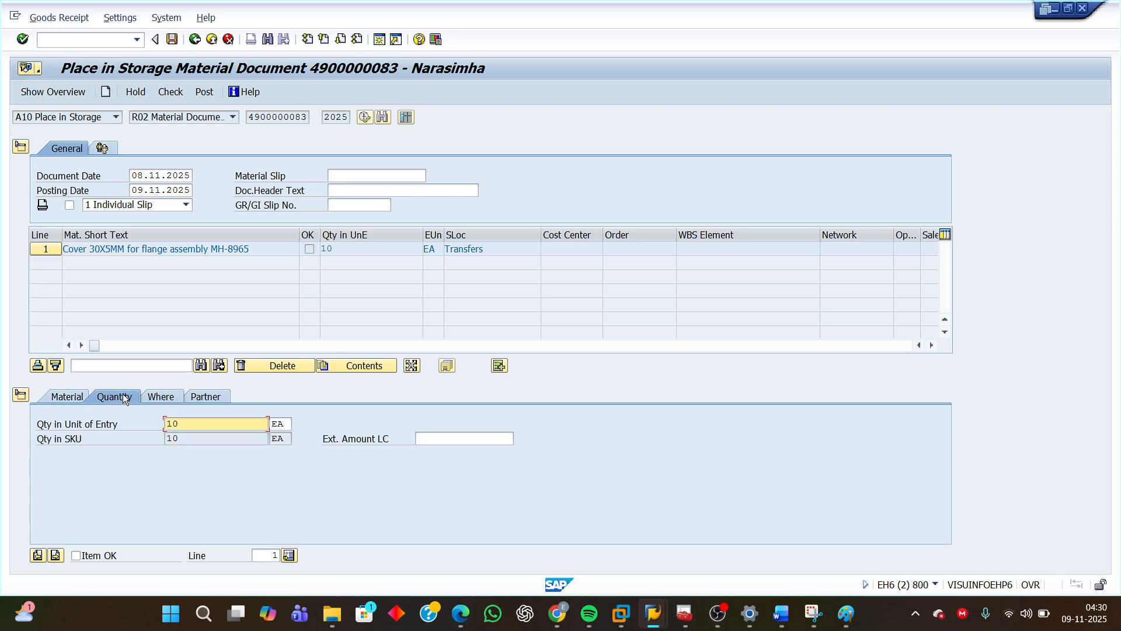
pyautogui.moveTo(186, 424); pyautogui.dragTo(153, 411)
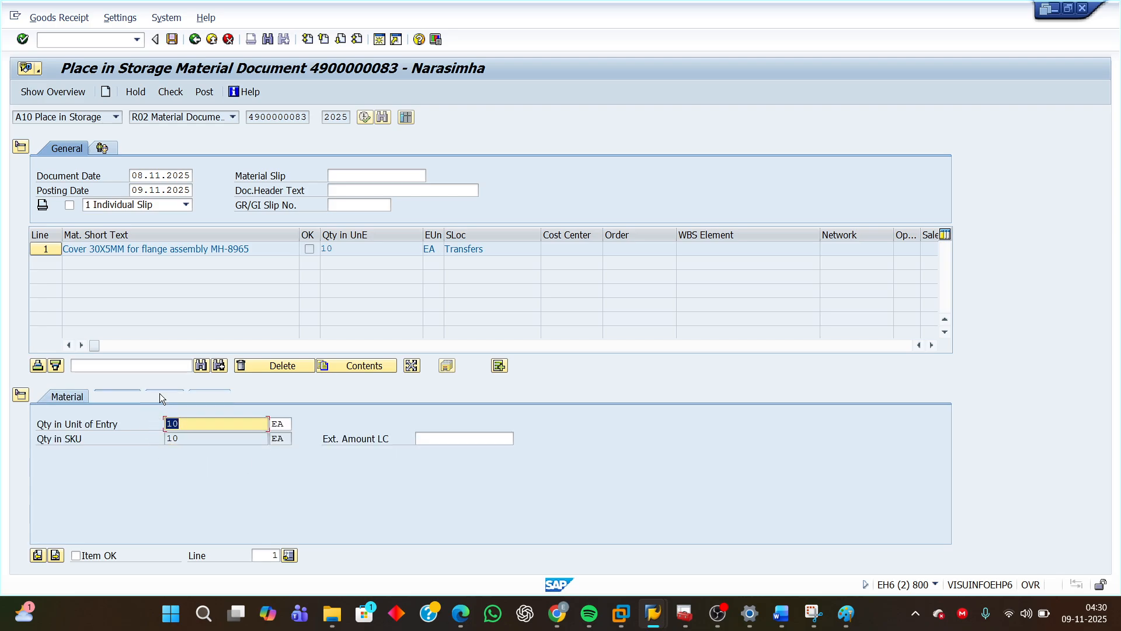
pyautogui.click(159, 394)
pyautogui.click(349, 452)
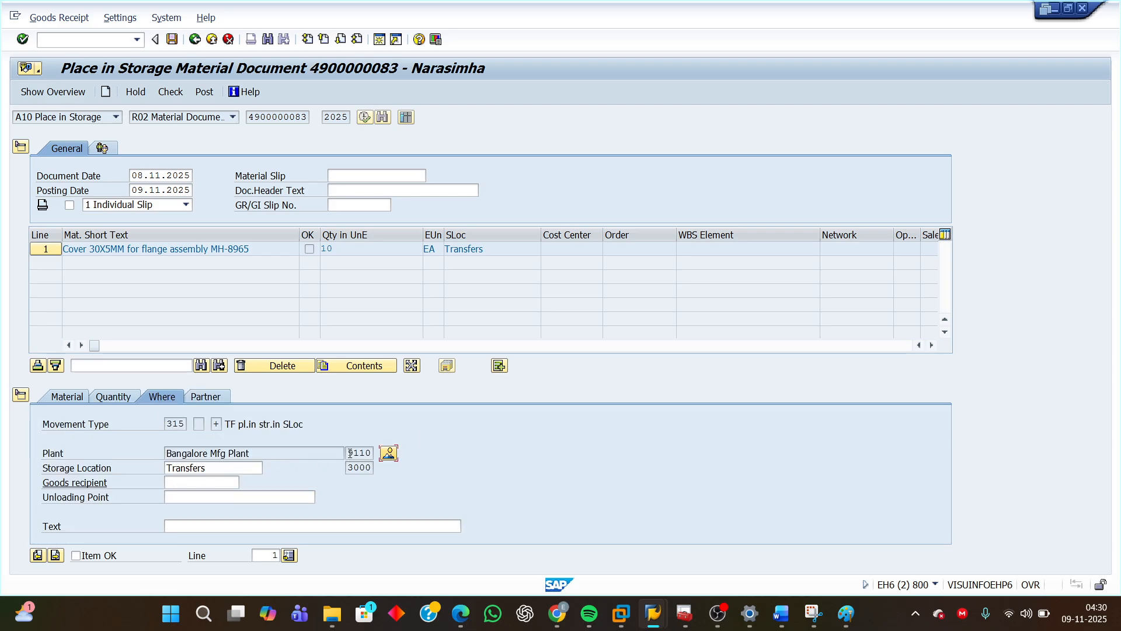
pyautogui.press('Right')
pyautogui.press('Right')
pyautogui.press('Home')
pyautogui.hotkey('shift', 'Right')
pyautogui.hotkey('shift', 'Right')
pyautogui.hotkey('shift', 'Right')
pyautogui.hotkey('shift', 'Right')
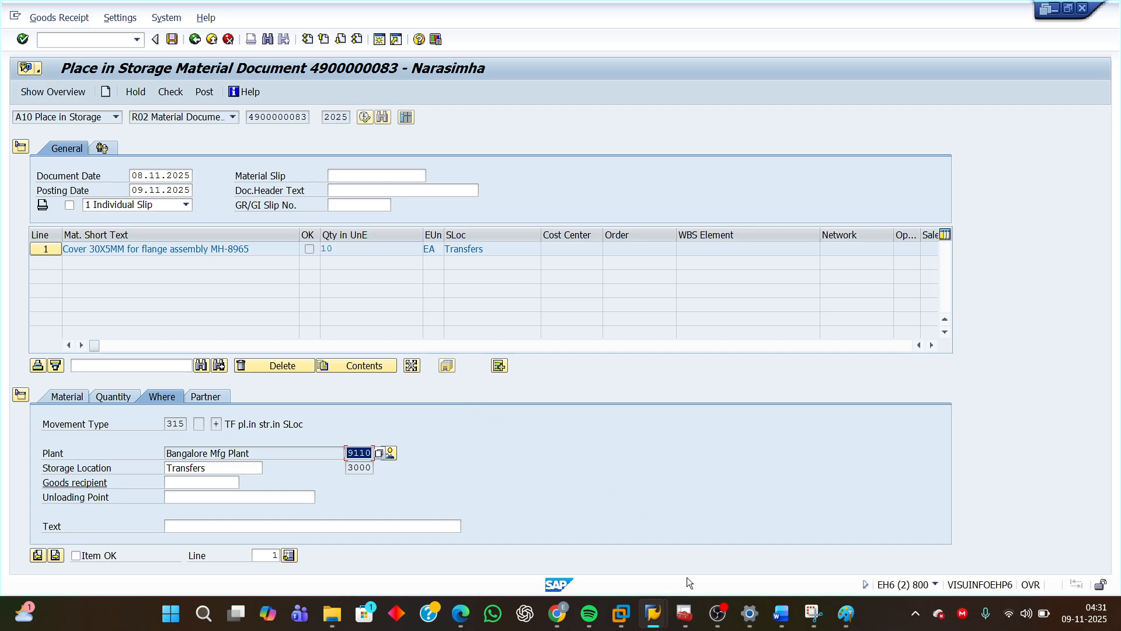
# Switch to the MMBE stock overview for R-10007 and refresh it to check stock in the storage locations.
pyautogui.click(653, 613)
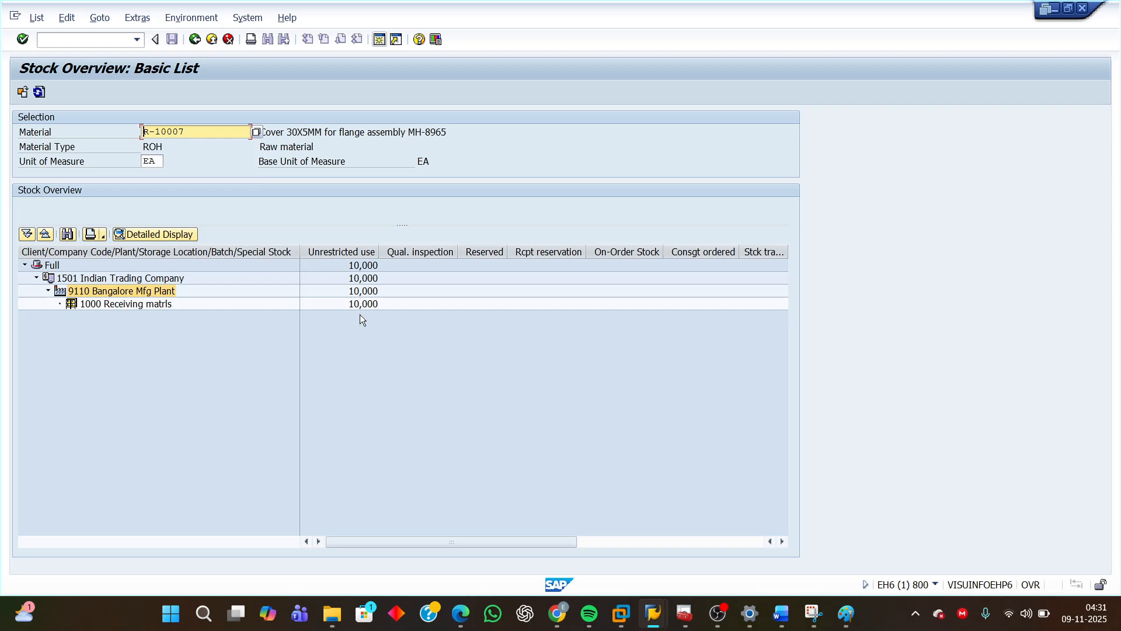
pyautogui.click(358, 305)
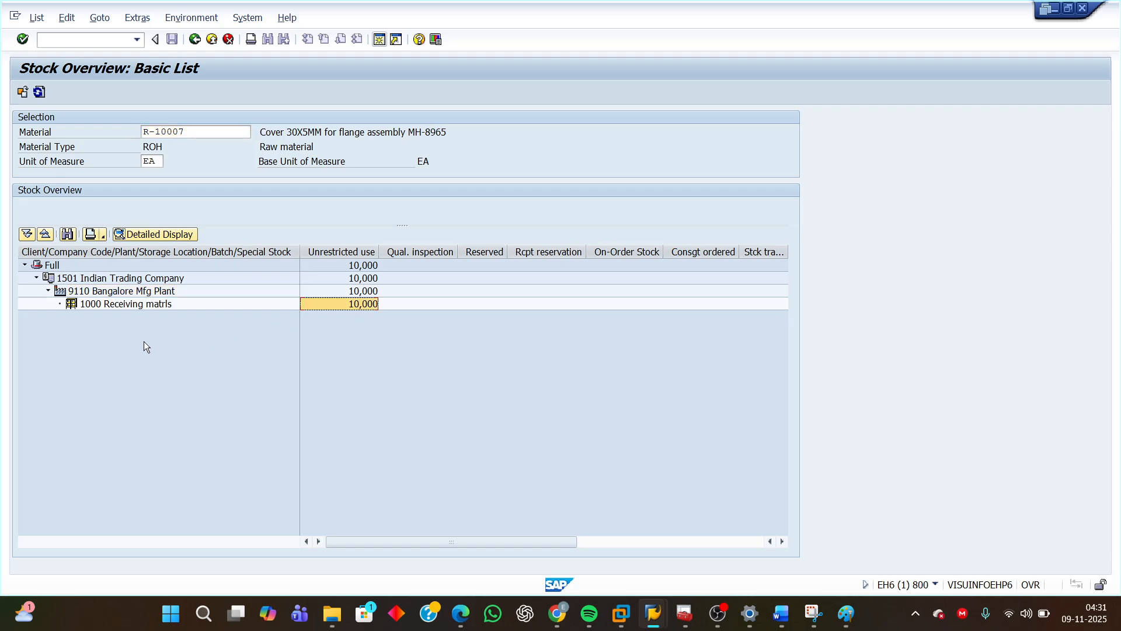
pyautogui.click(118, 305)
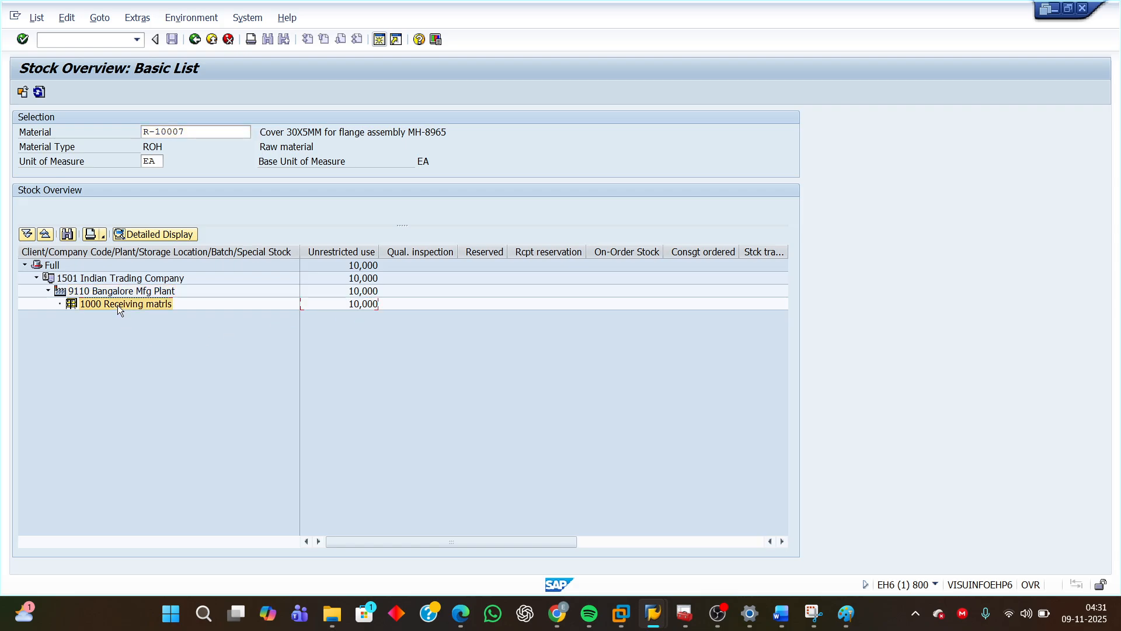
pyautogui.click(331, 249)
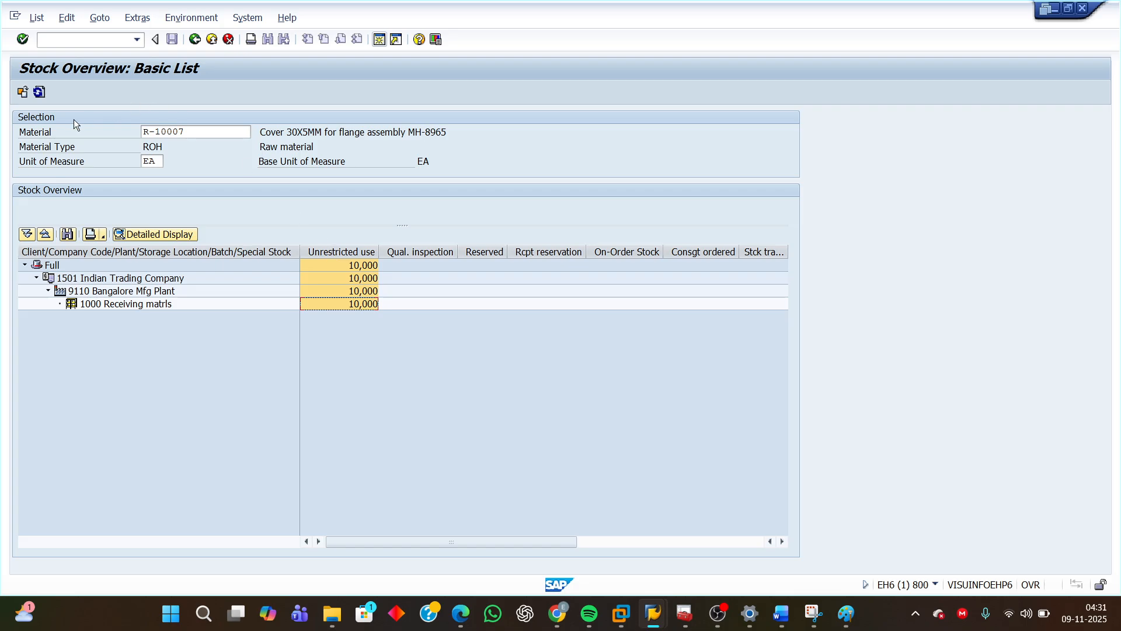
pyautogui.click(39, 92)
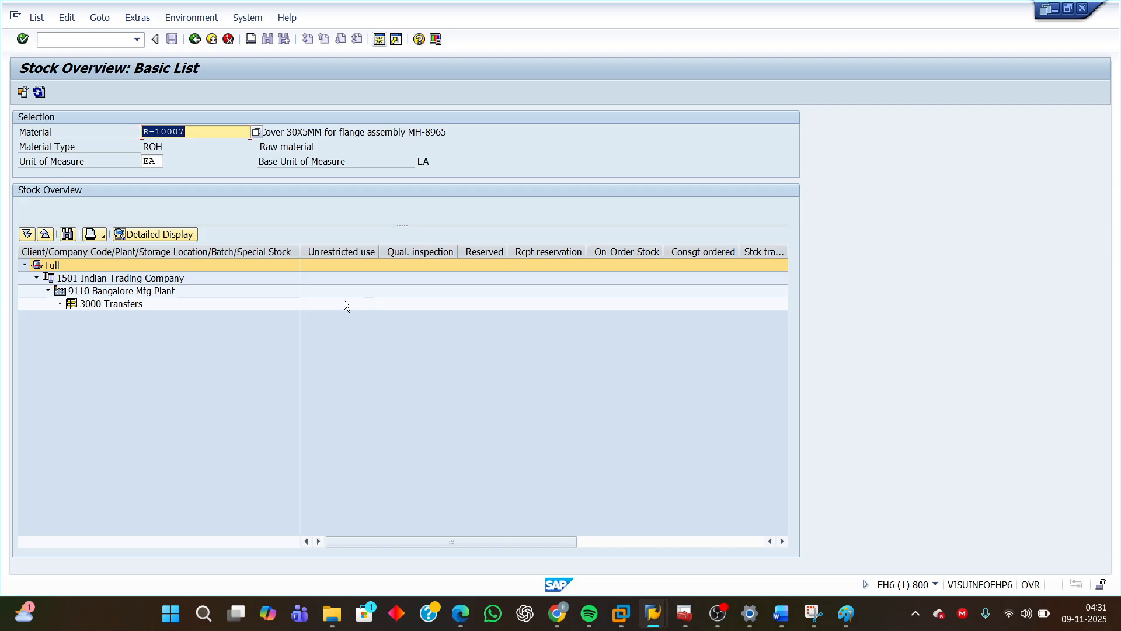
pyautogui.click(341, 252)
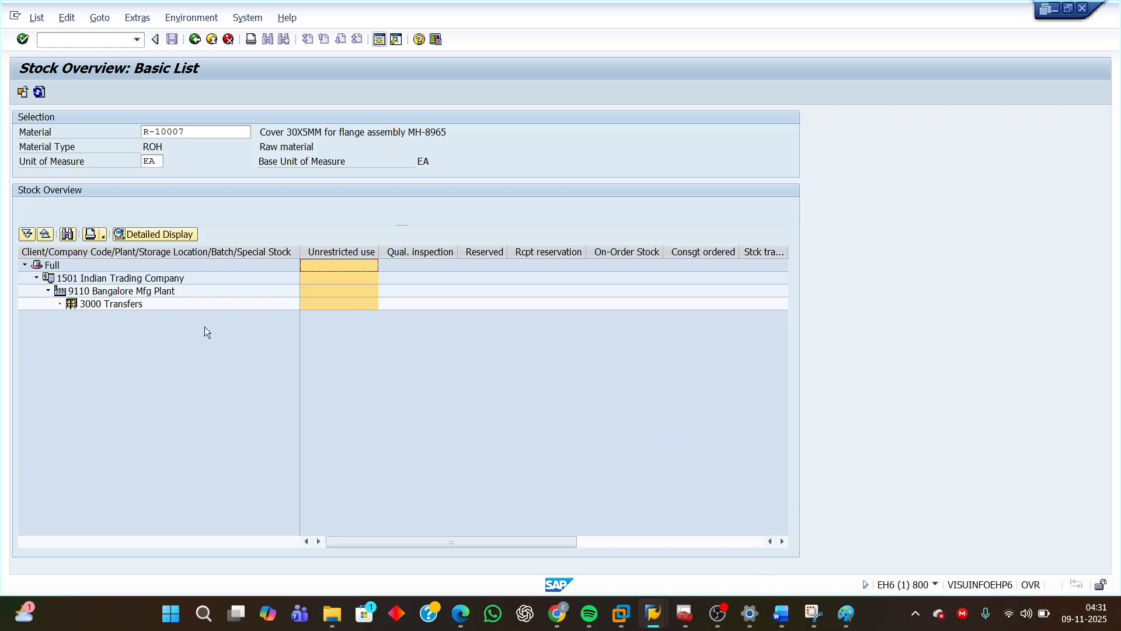
pyautogui.click(121, 305)
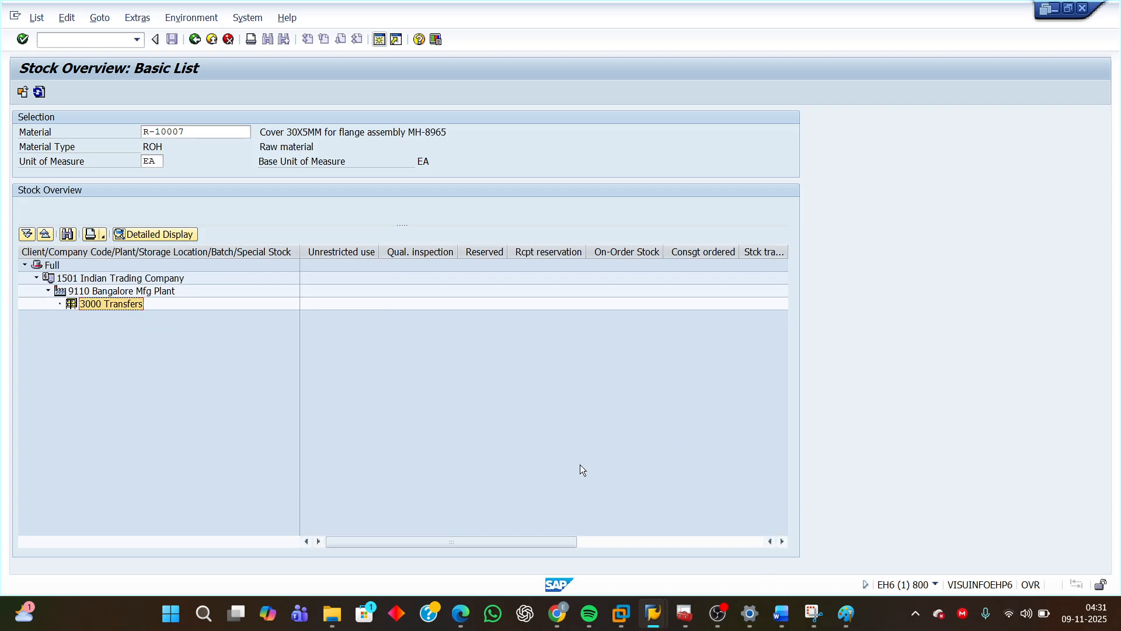
# Scroll the stock overview columns to examine the Transfer (SLoc) stock for storage location 3000.
pyautogui.click(781, 541)
pyautogui.click(781, 541)
pyautogui.click(782, 542)
pyautogui.click(781, 541)
pyautogui.click(781, 541)
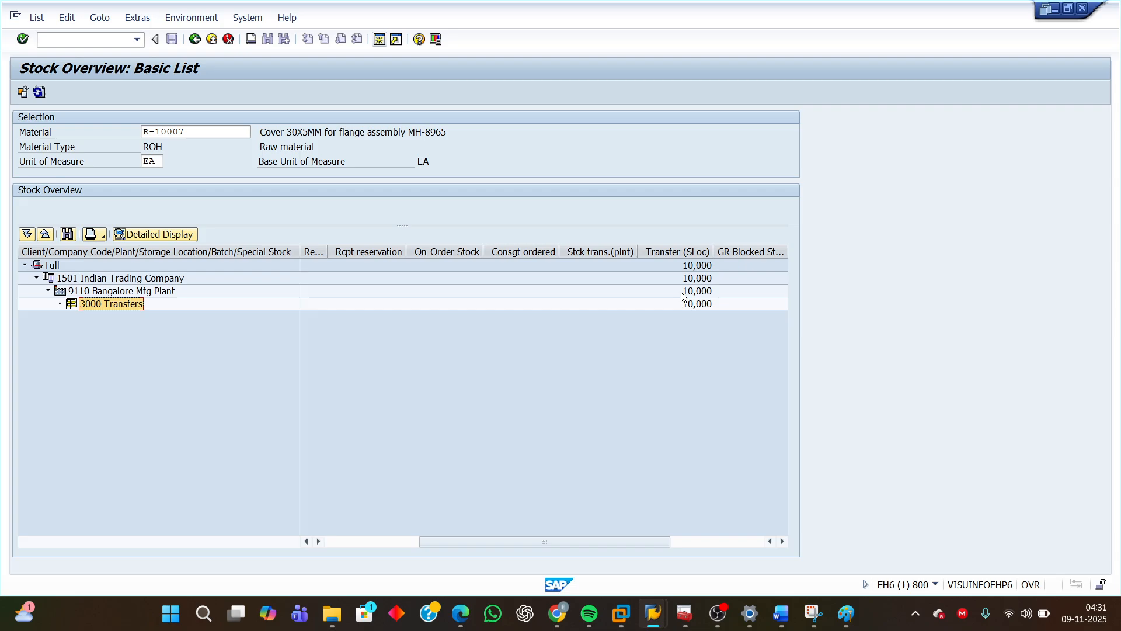
pyautogui.click(680, 255)
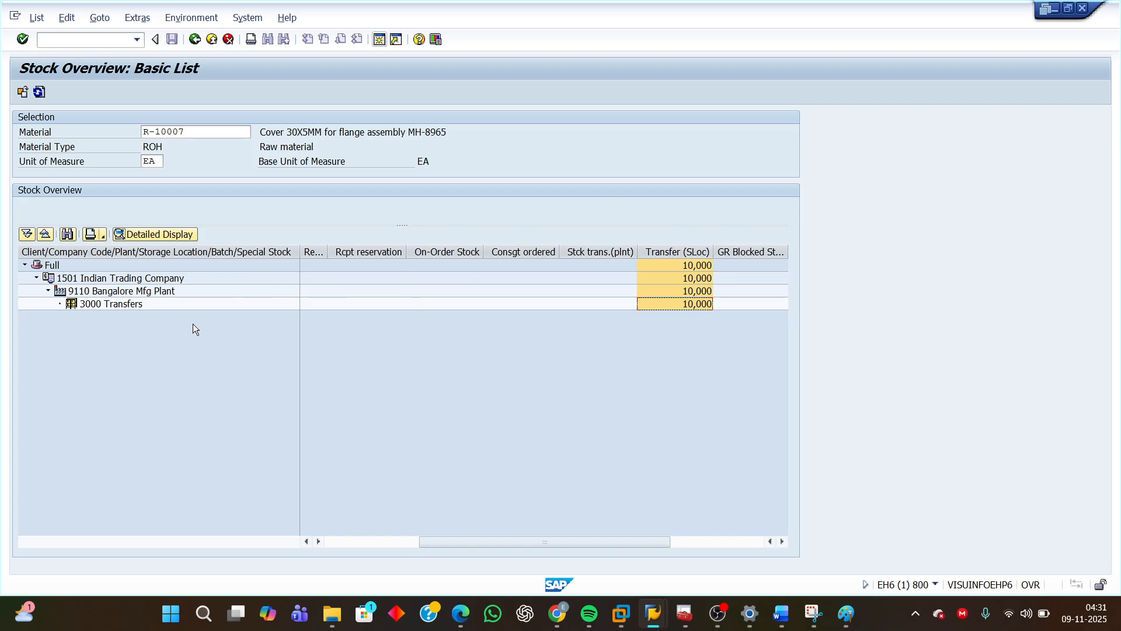
pyautogui.click(103, 306)
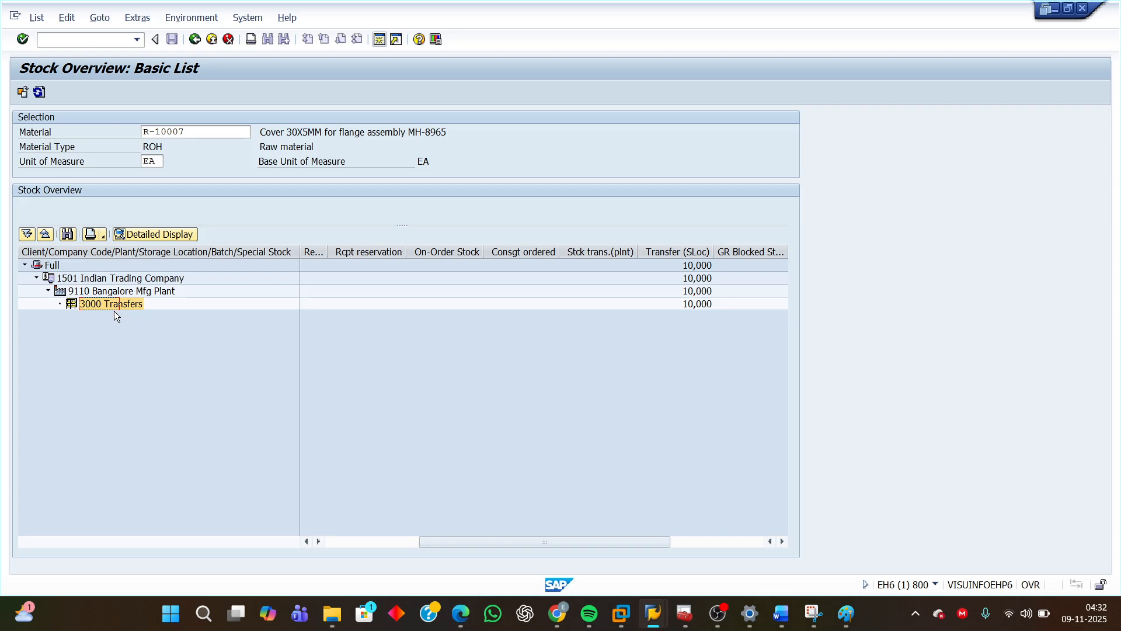
pyautogui.click(684, 305)
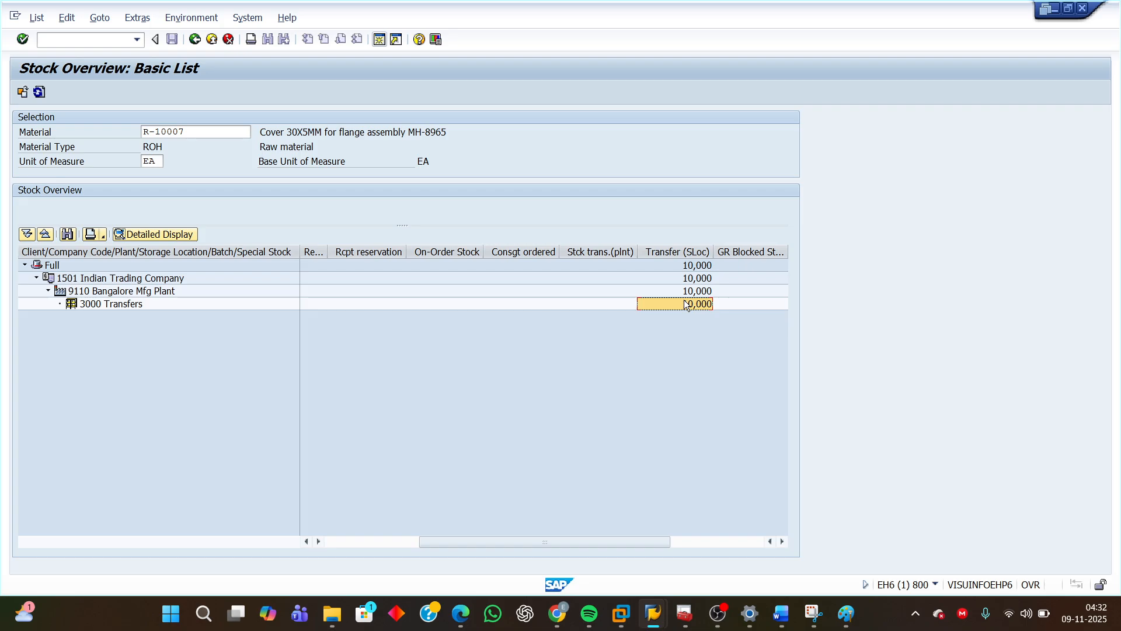
pyautogui.click(106, 306)
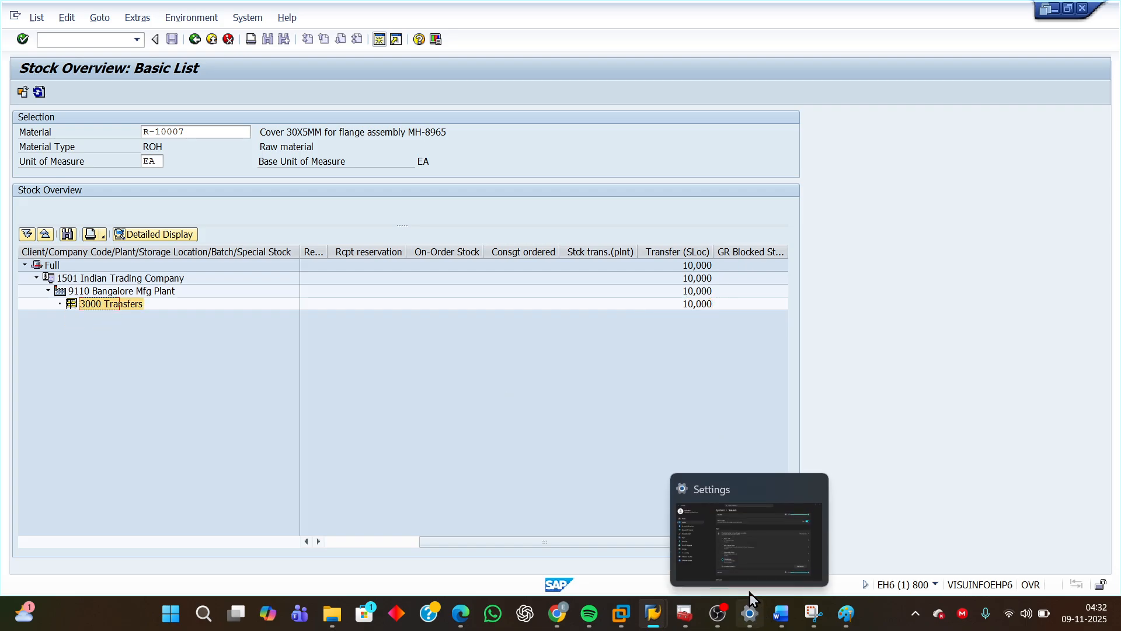
# Return to the MIGO place-in-storage screen, mark the item OK and check the document.
pyautogui.moveTo(650, 618)
pyautogui.click(756, 533)
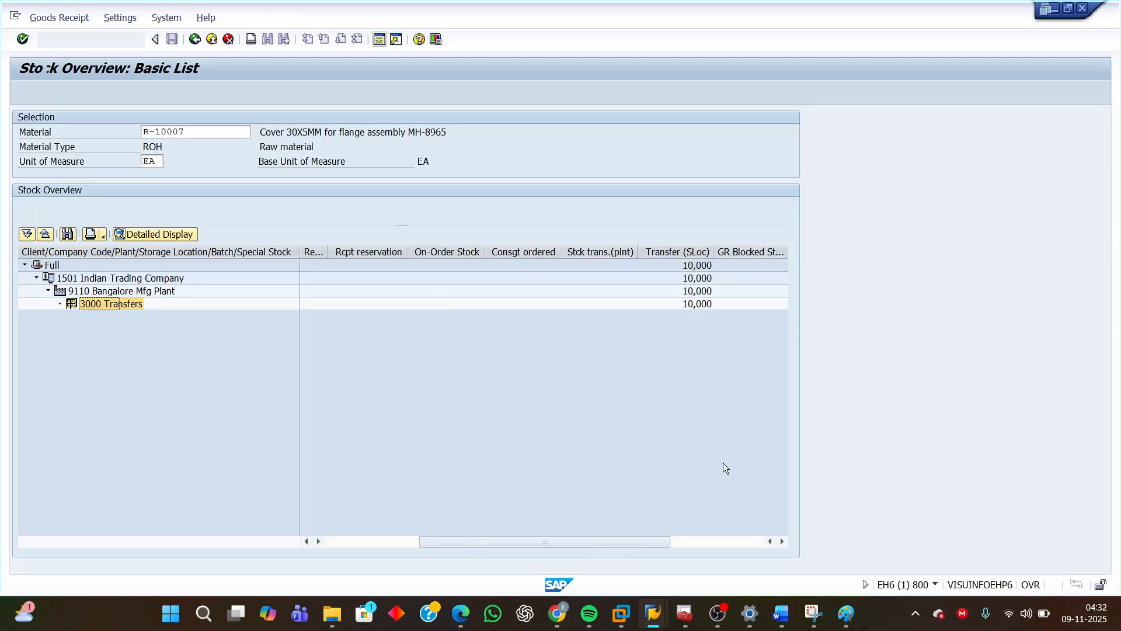
pyautogui.moveTo(667, 607)
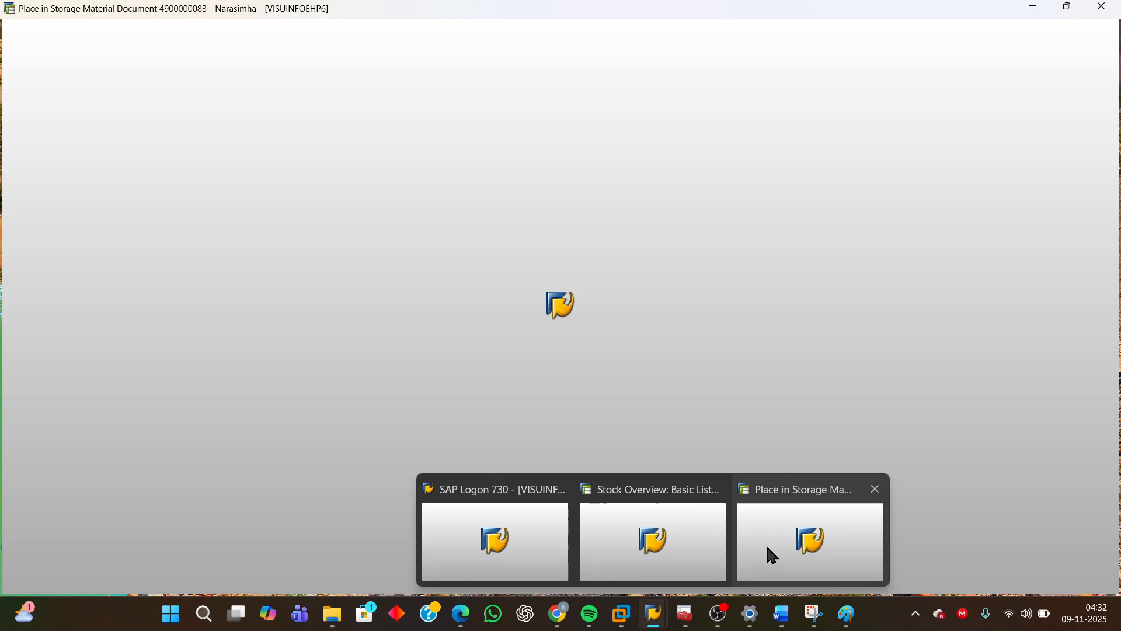
pyautogui.click(766, 543)
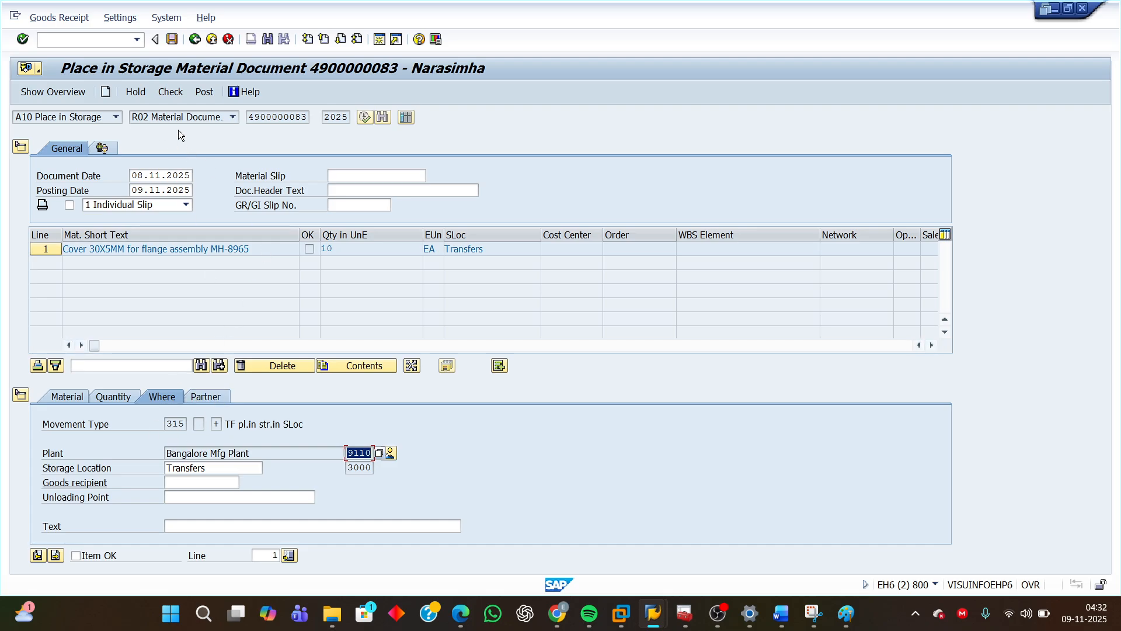
pyautogui.click(76, 556)
pyautogui.click(173, 93)
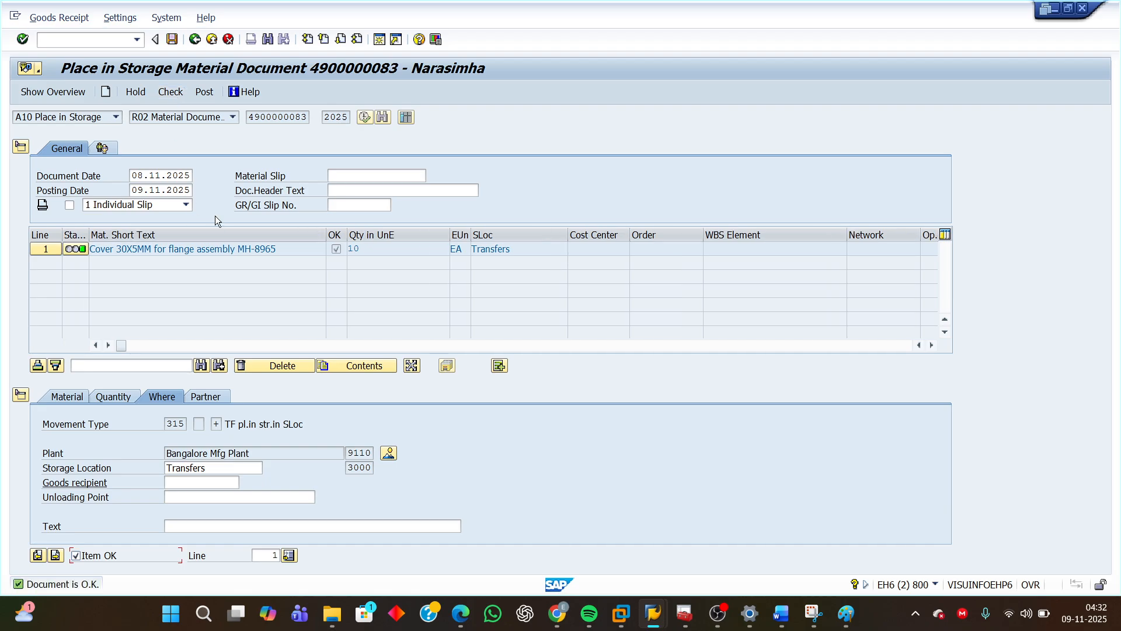
pyautogui.click(117, 117)
pyautogui.click(119, 118)
pyautogui.click(228, 120)
pyautogui.click(233, 120)
pyautogui.click(233, 118)
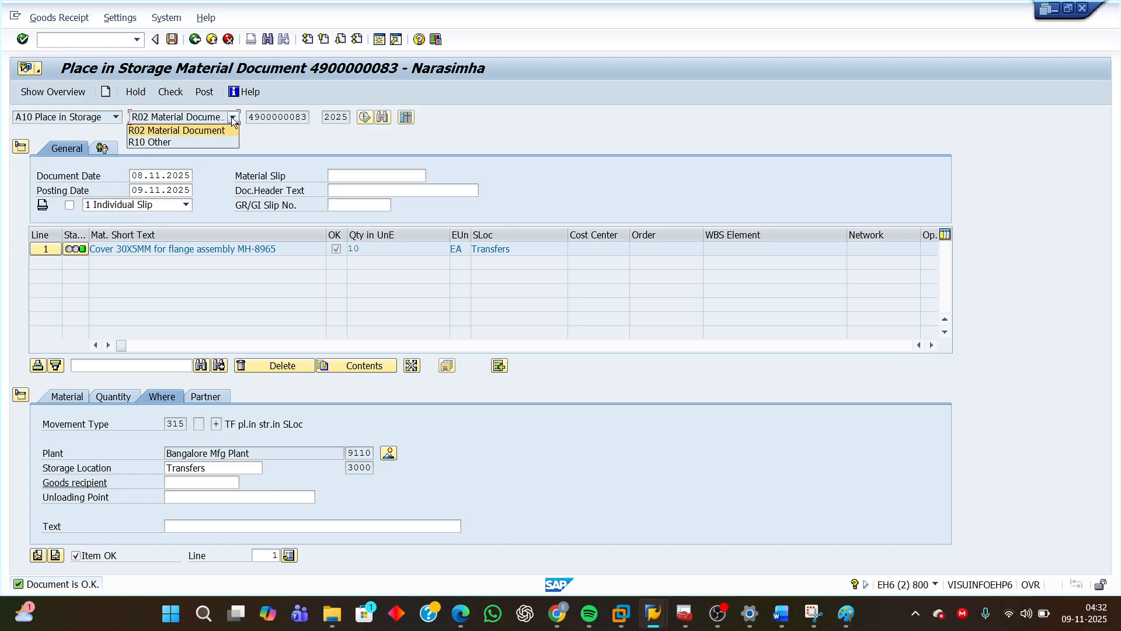
pyautogui.click(233, 120)
pyautogui.moveTo(248, 119); pyautogui.dragTo(318, 120)
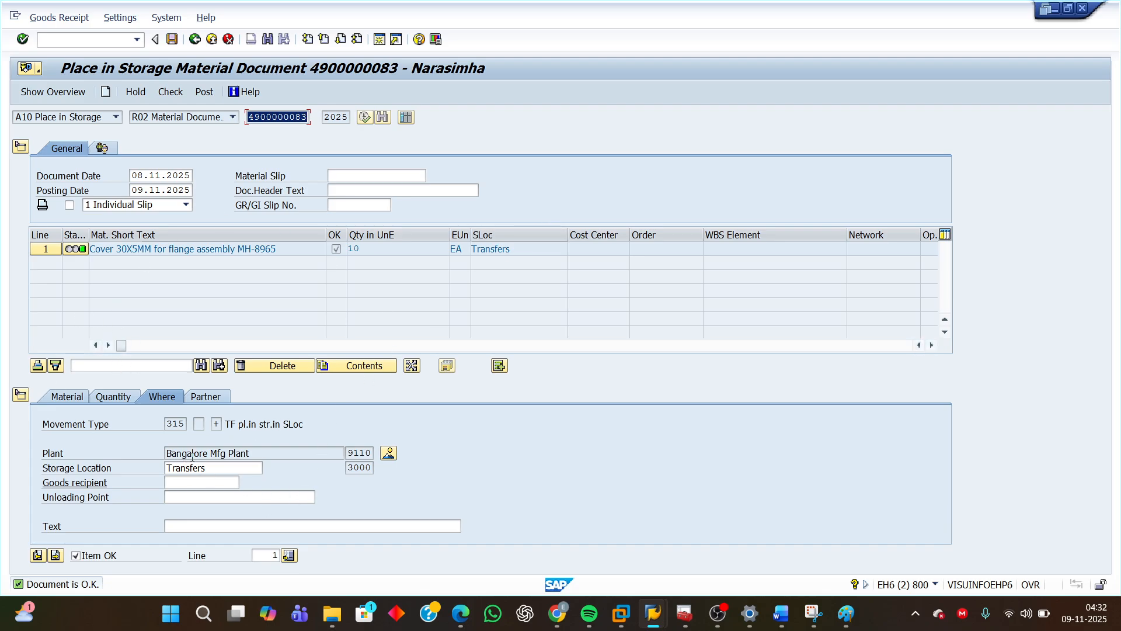
# Review the item's material, quantity and where tabs, then check and post the place-in-storage document.
pyautogui.click(73, 399)
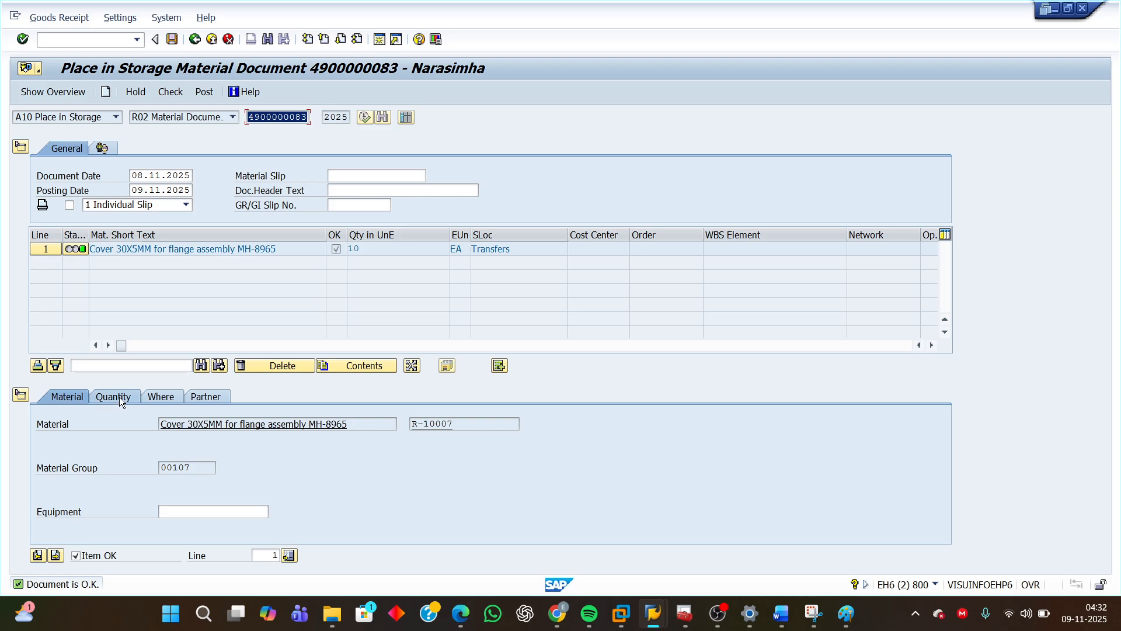
pyautogui.click(440, 429)
pyautogui.doubleClick(441, 429)
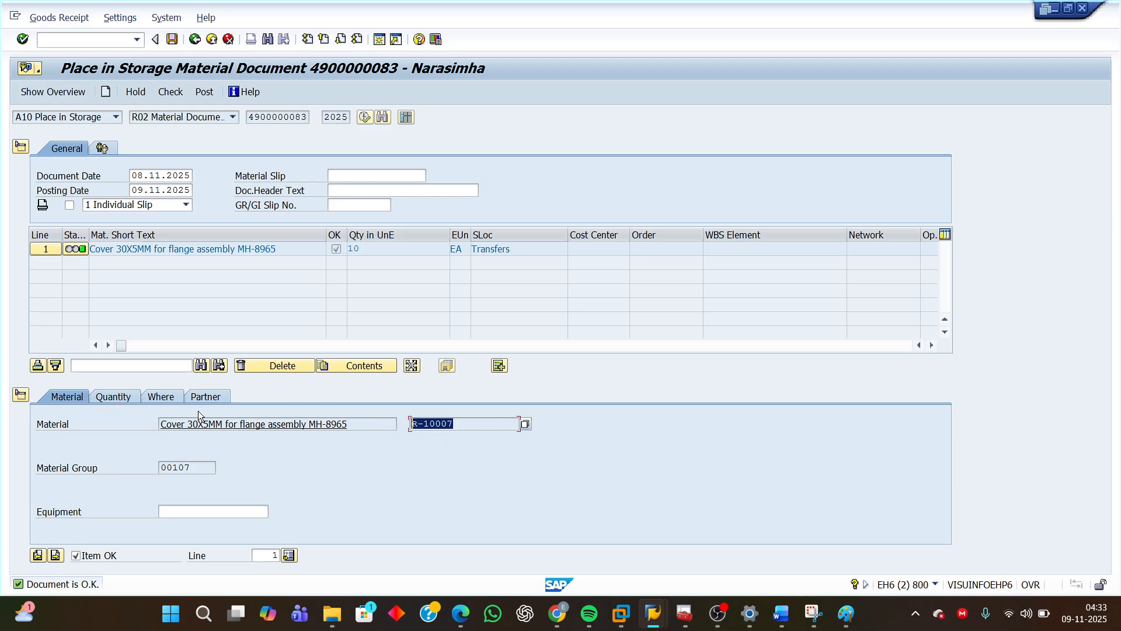
pyautogui.click(122, 395)
pyautogui.click(186, 436)
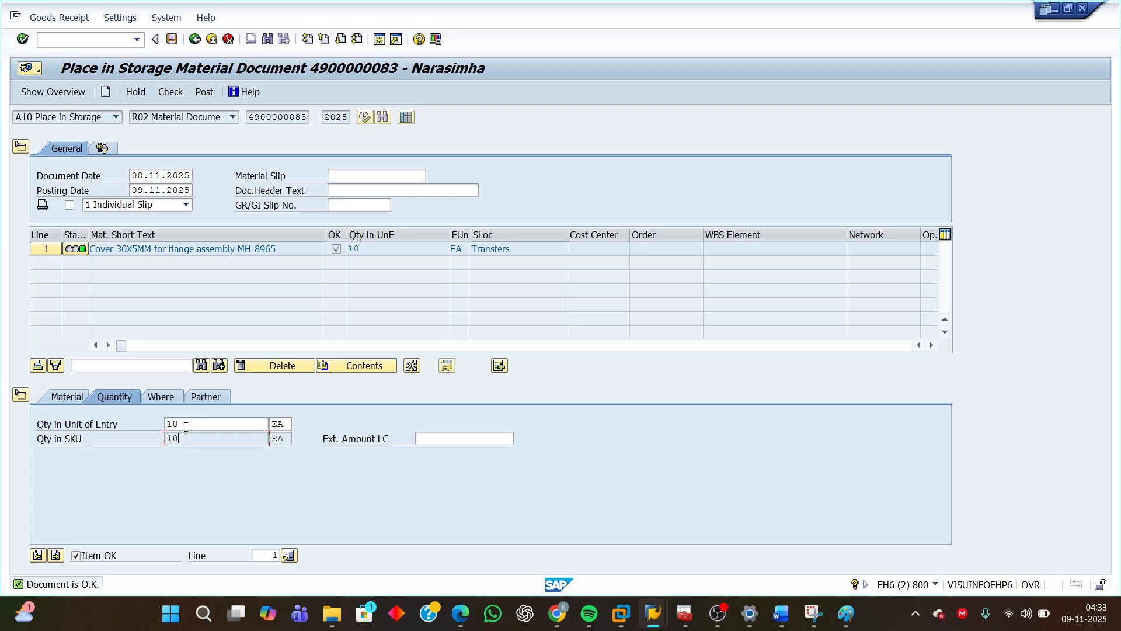
pyautogui.moveTo(176, 424); pyautogui.dragTo(164, 426)
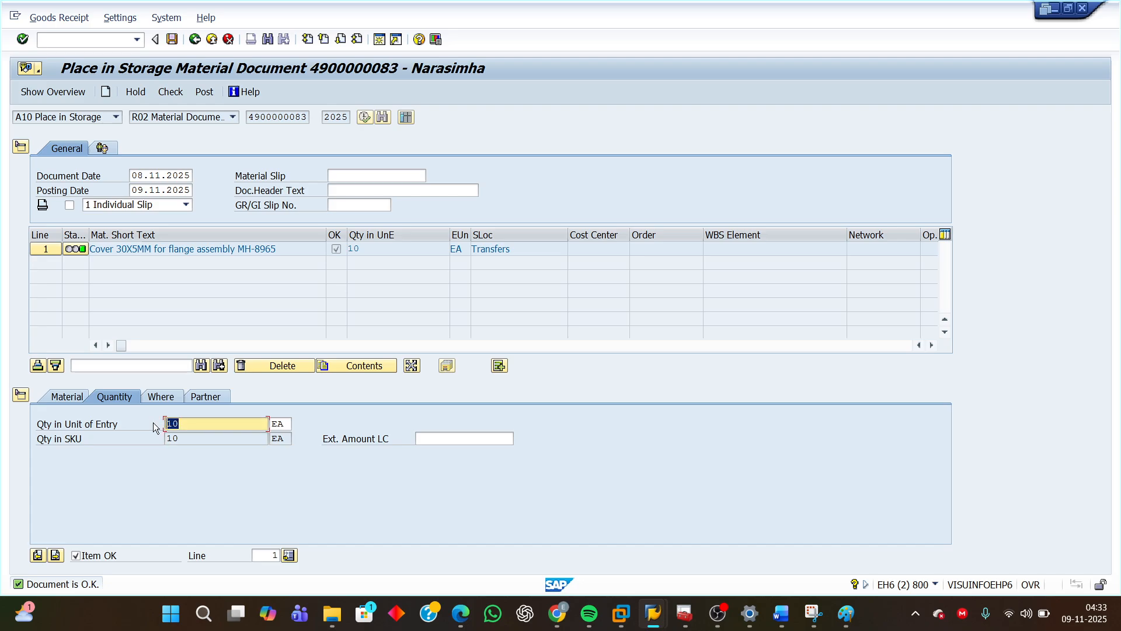
pyautogui.click(158, 399)
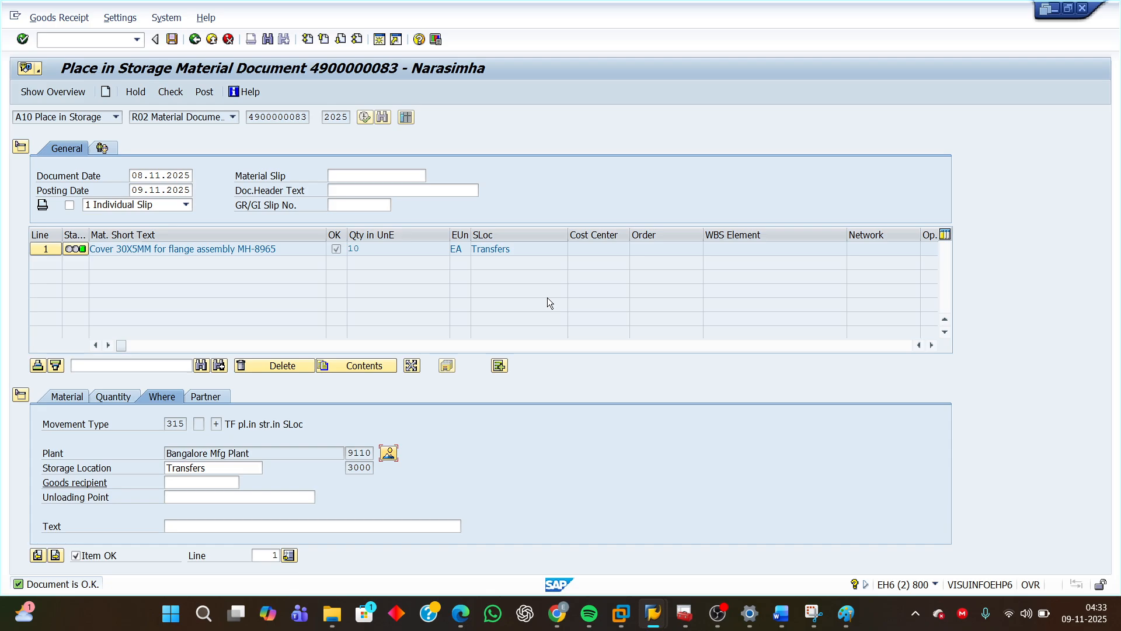
pyautogui.click(348, 467)
pyautogui.click(216, 423)
pyautogui.moveTo(350, 468); pyautogui.dragTo(386, 467)
pyautogui.click(167, 92)
pyautogui.click(169, 92)
pyautogui.click(206, 93)
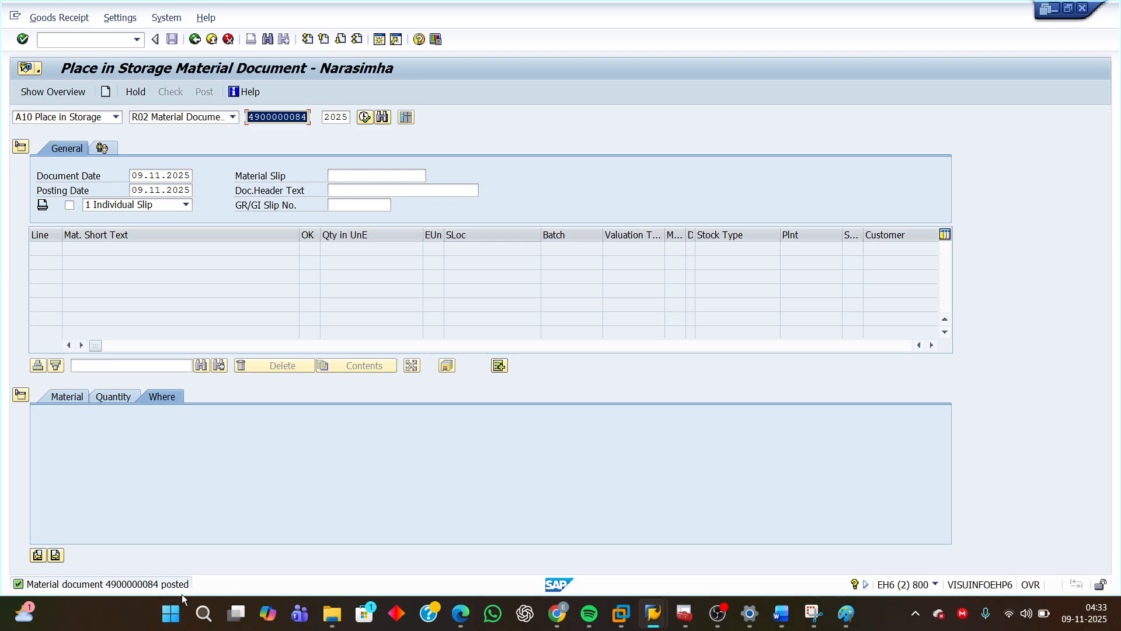
# Switch MIGO to Display for the newly posted material document and view its document info and FI documents.
pyautogui.click(116, 117)
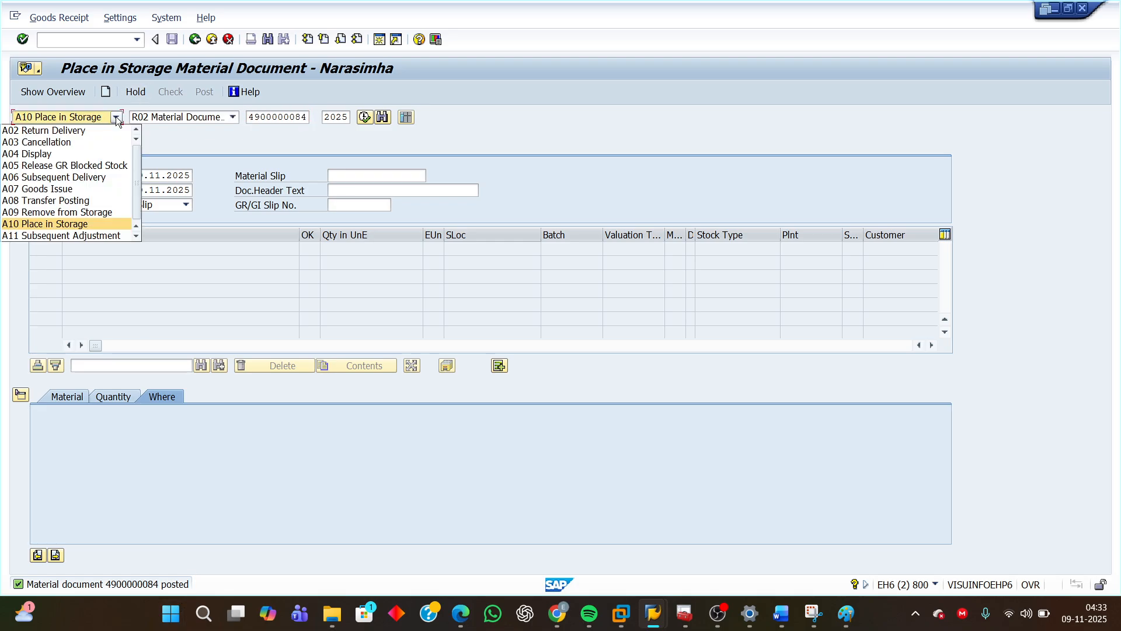
pyautogui.click(50, 155)
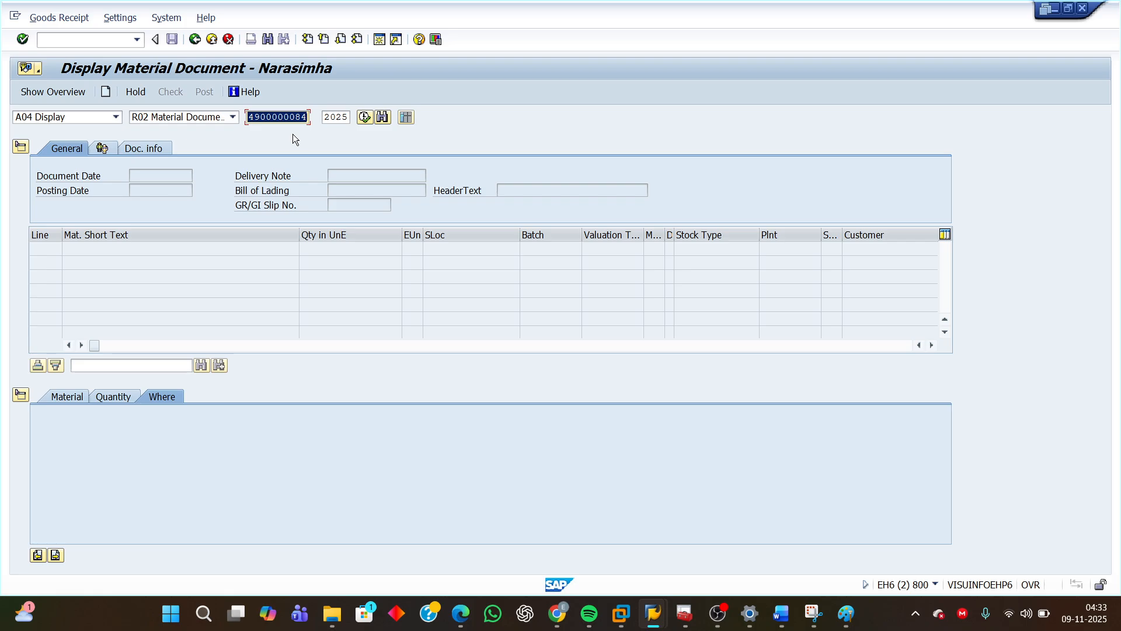
pyautogui.press('Return')
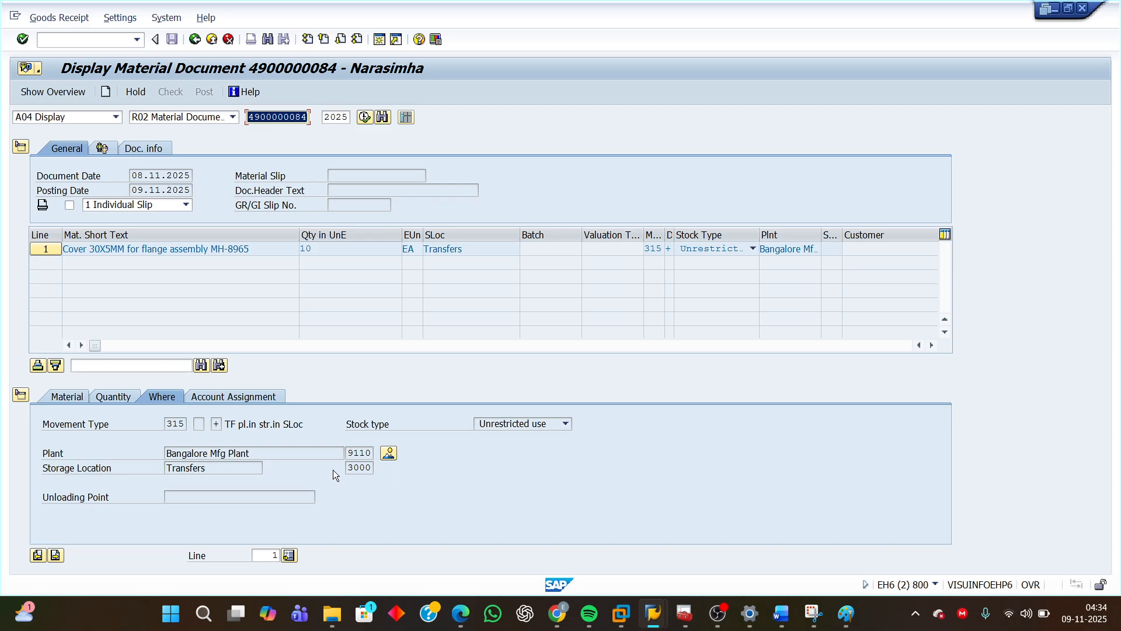
pyautogui.click(357, 468)
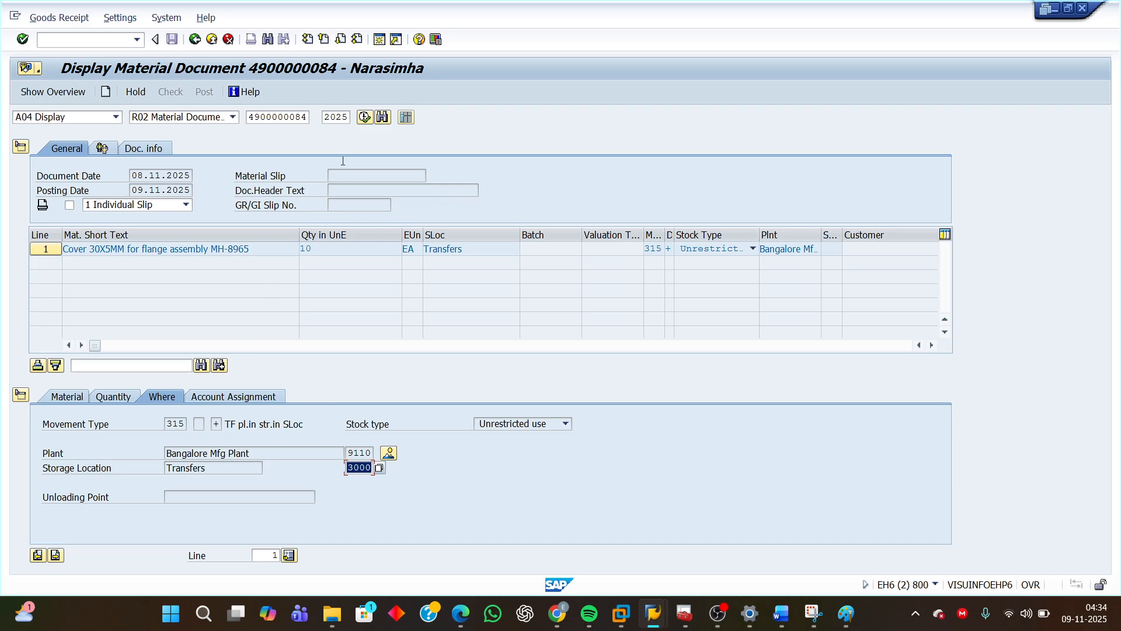
pyautogui.click(147, 149)
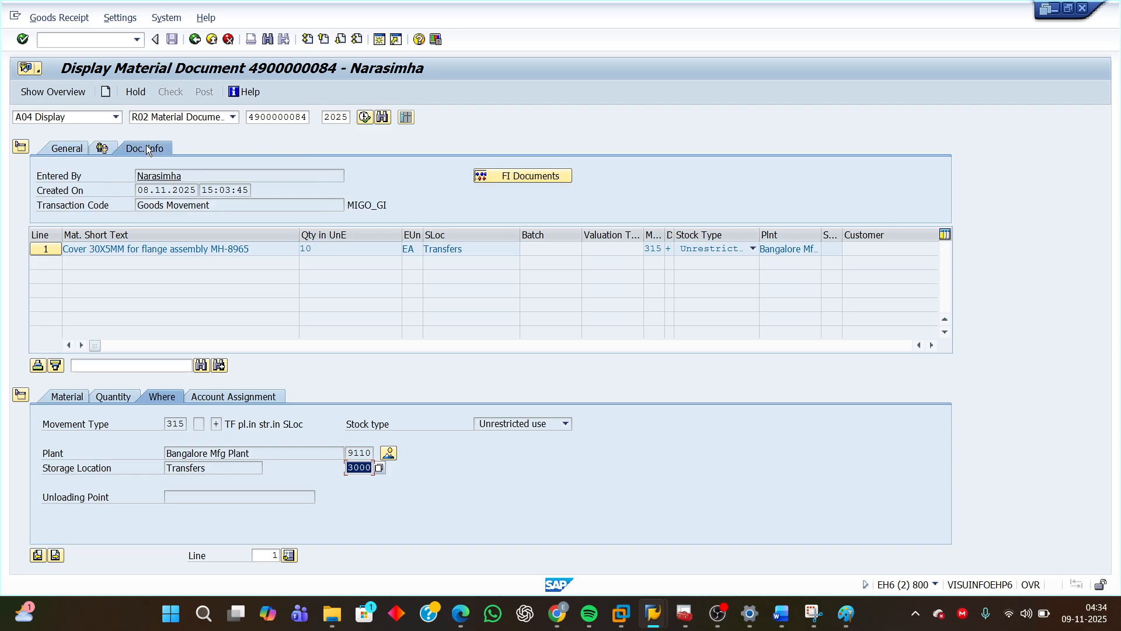
pyautogui.click(519, 177)
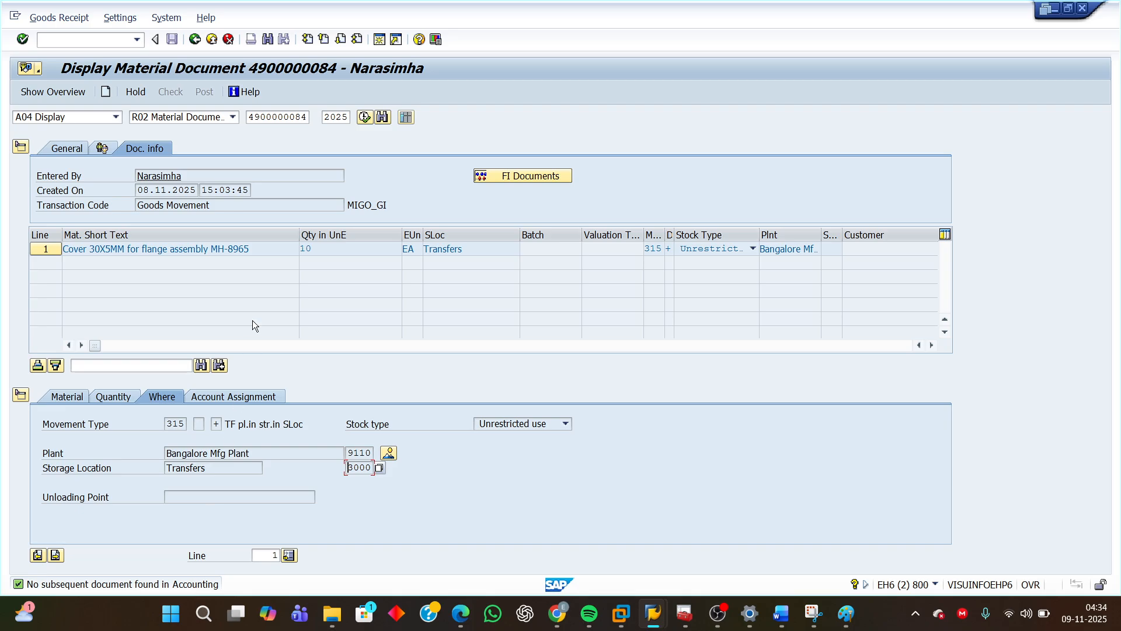
pyautogui.click(303, 117)
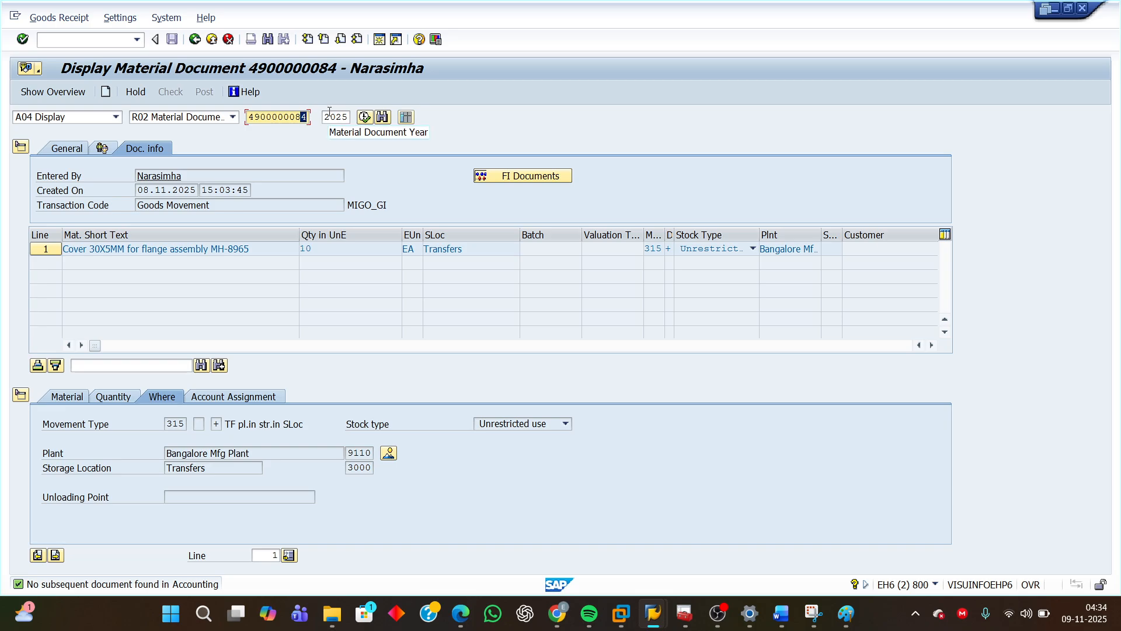
pyautogui.write('3')
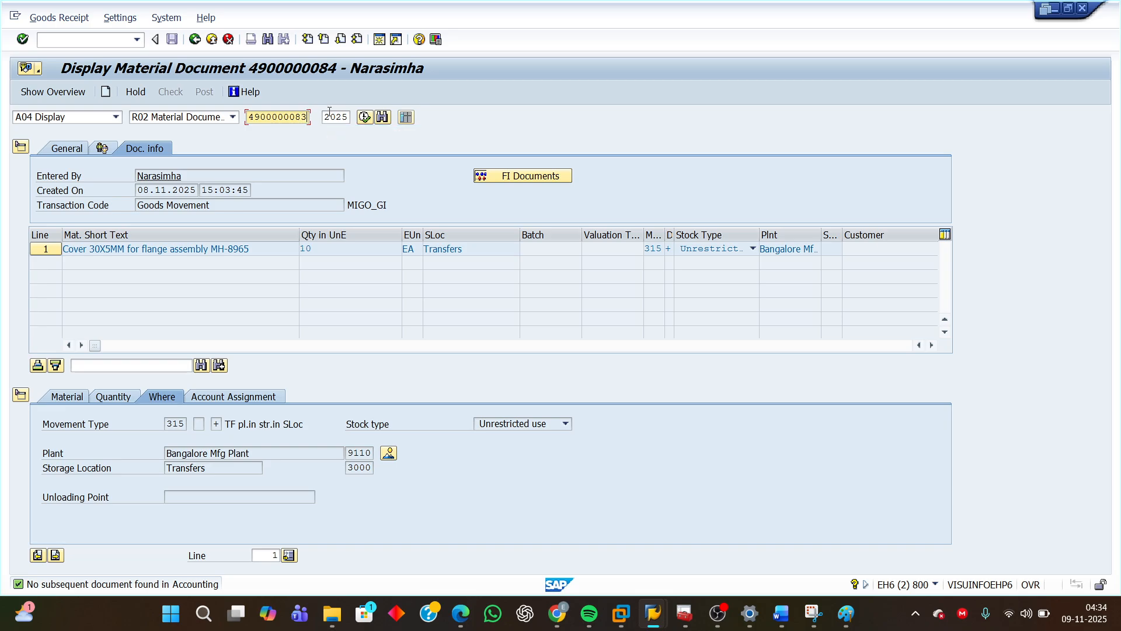
pyautogui.press('Return')
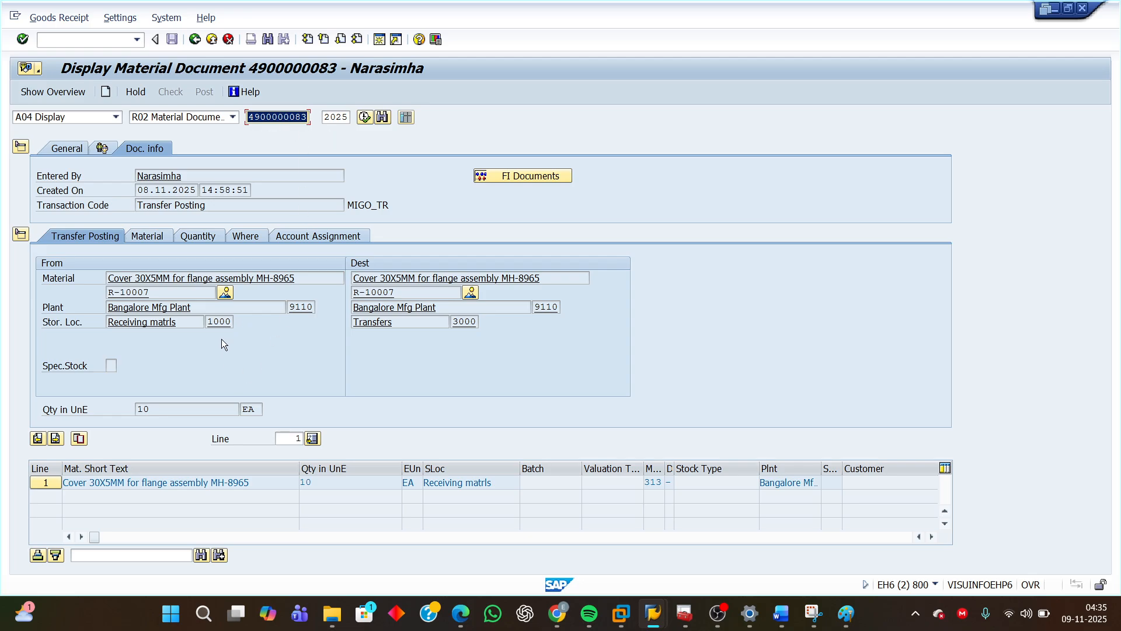
pyautogui.doubleClick(217, 321)
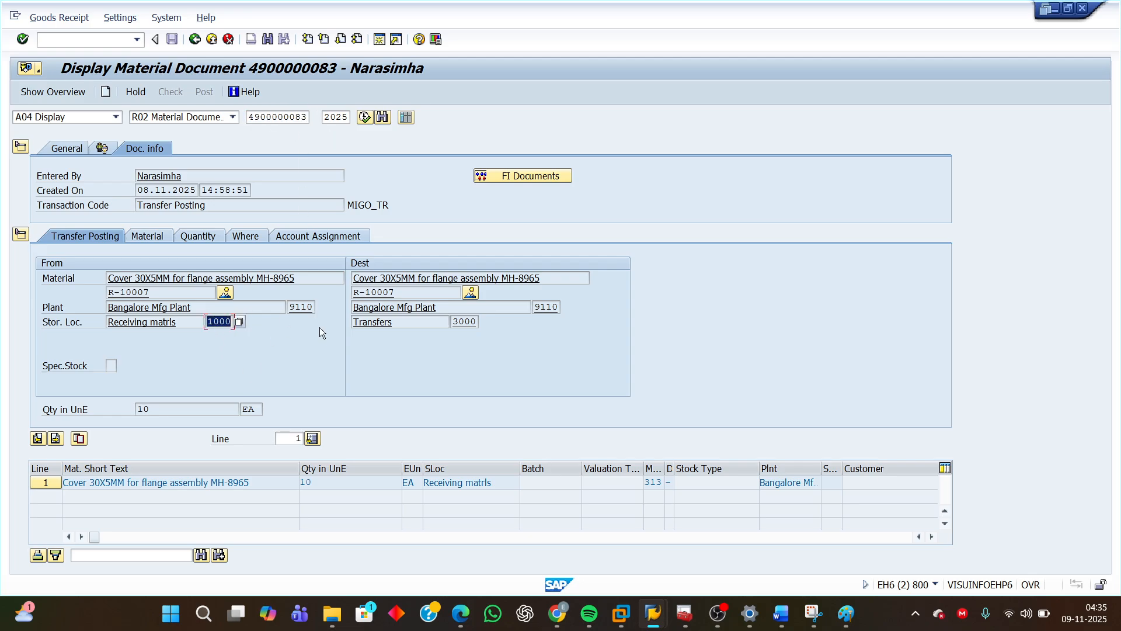
pyautogui.doubleClick(461, 321)
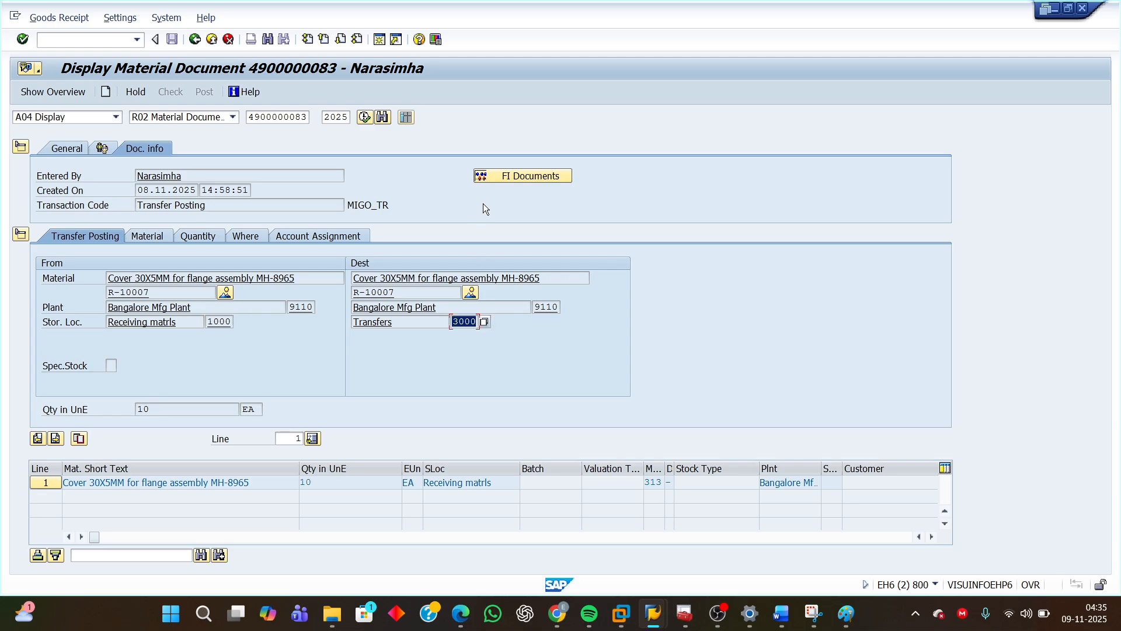
pyautogui.click(518, 175)
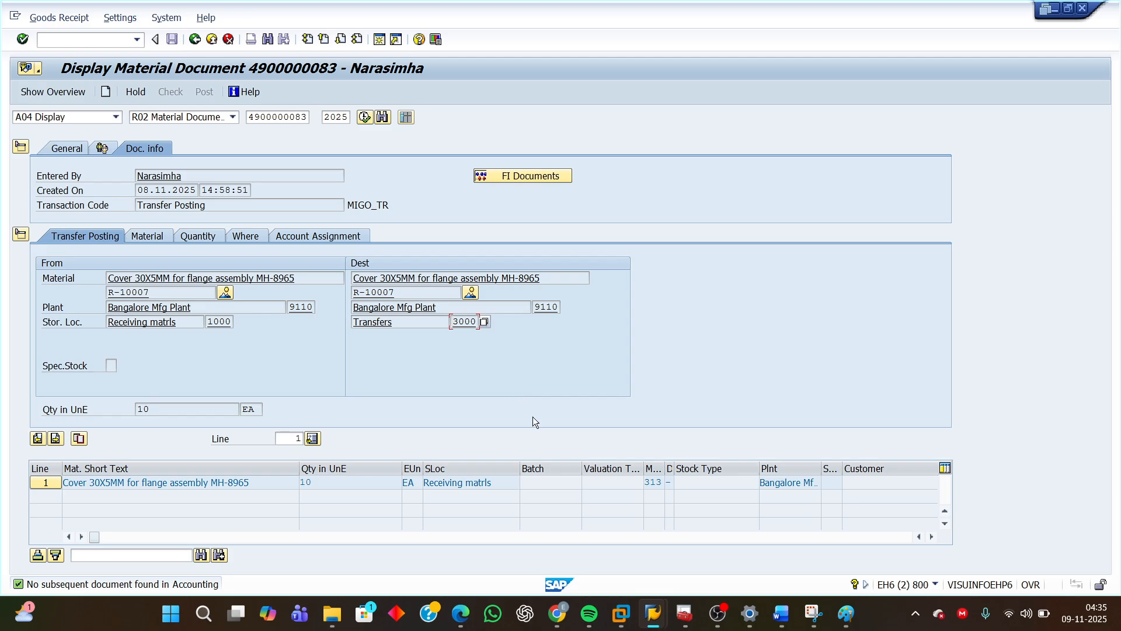
# Switch to the Word guide and scroll through the two-step diagram and exercise instructions.
pyautogui.click(779, 619)
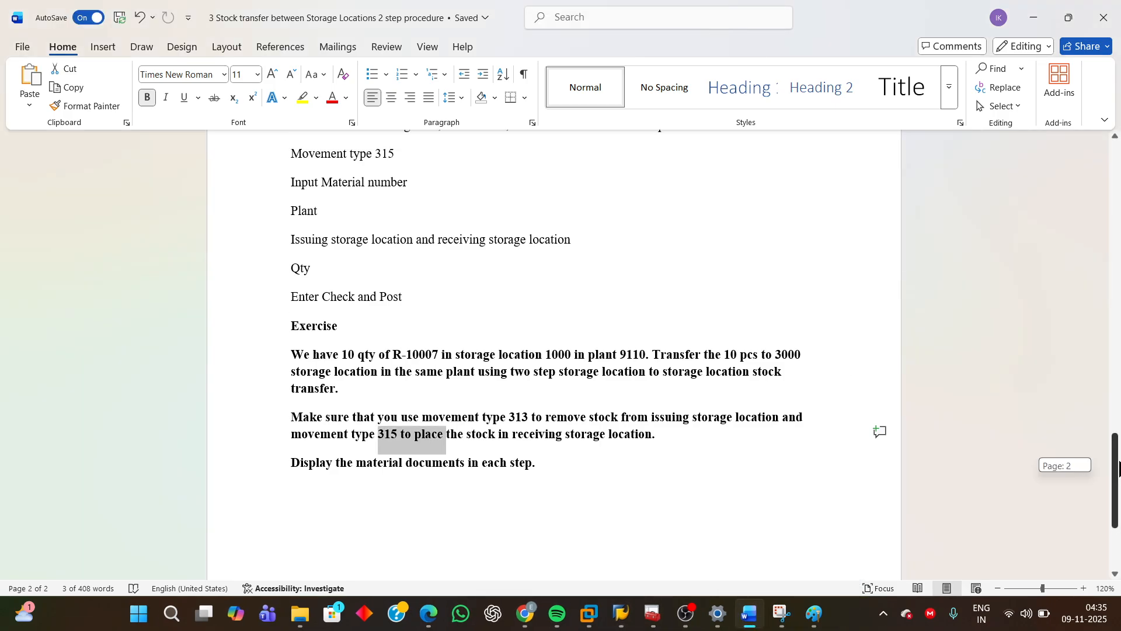
pyautogui.moveTo(1118, 467); pyautogui.dragTo(1117, 175)
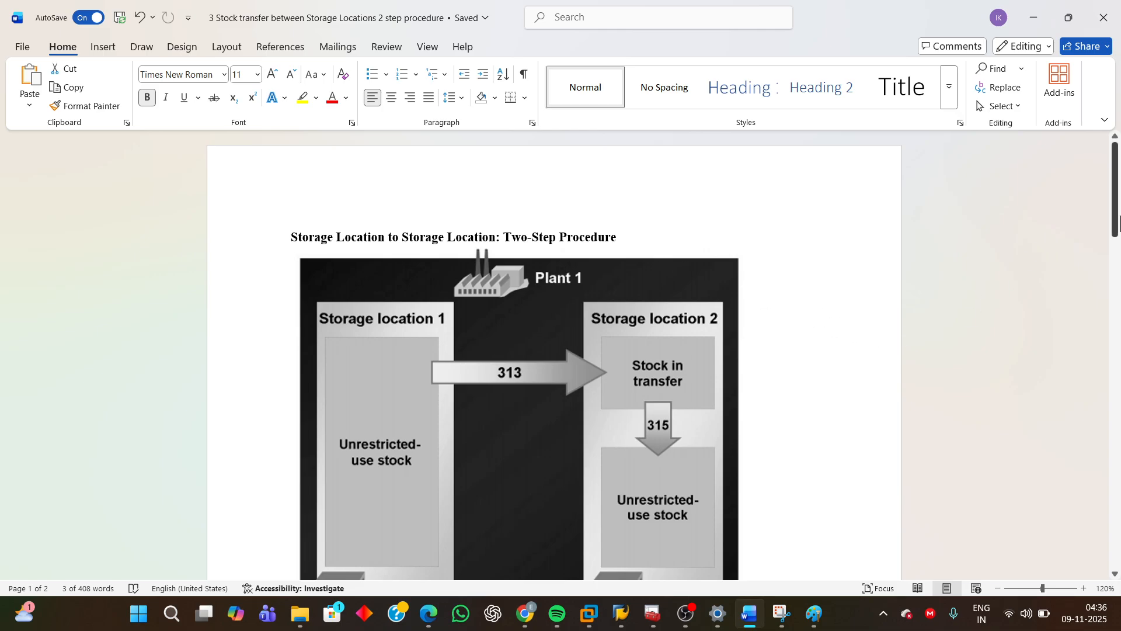
pyautogui.moveTo(1115, 221); pyautogui.dragTo(1118, 555)
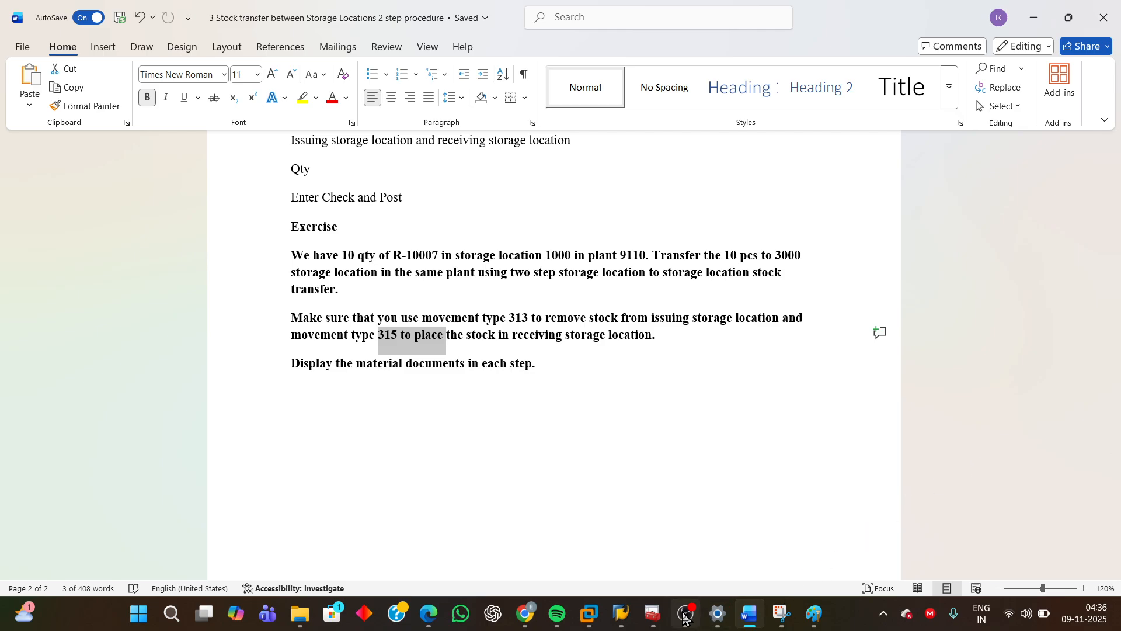
pyautogui.moveTo(686, 611)
pyautogui.click(686, 570)
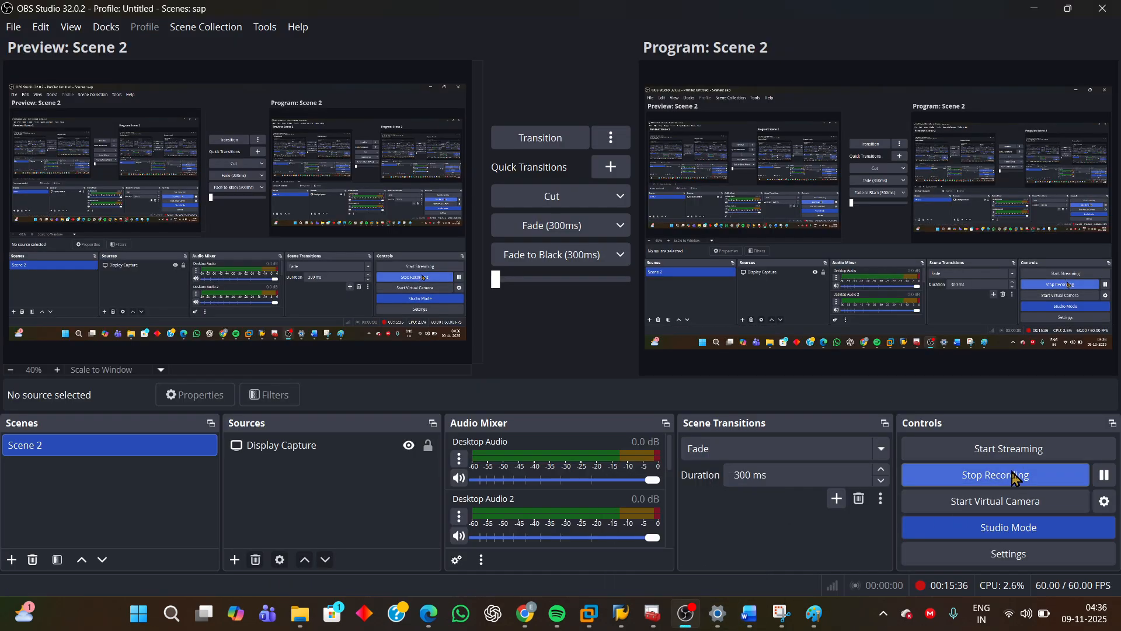